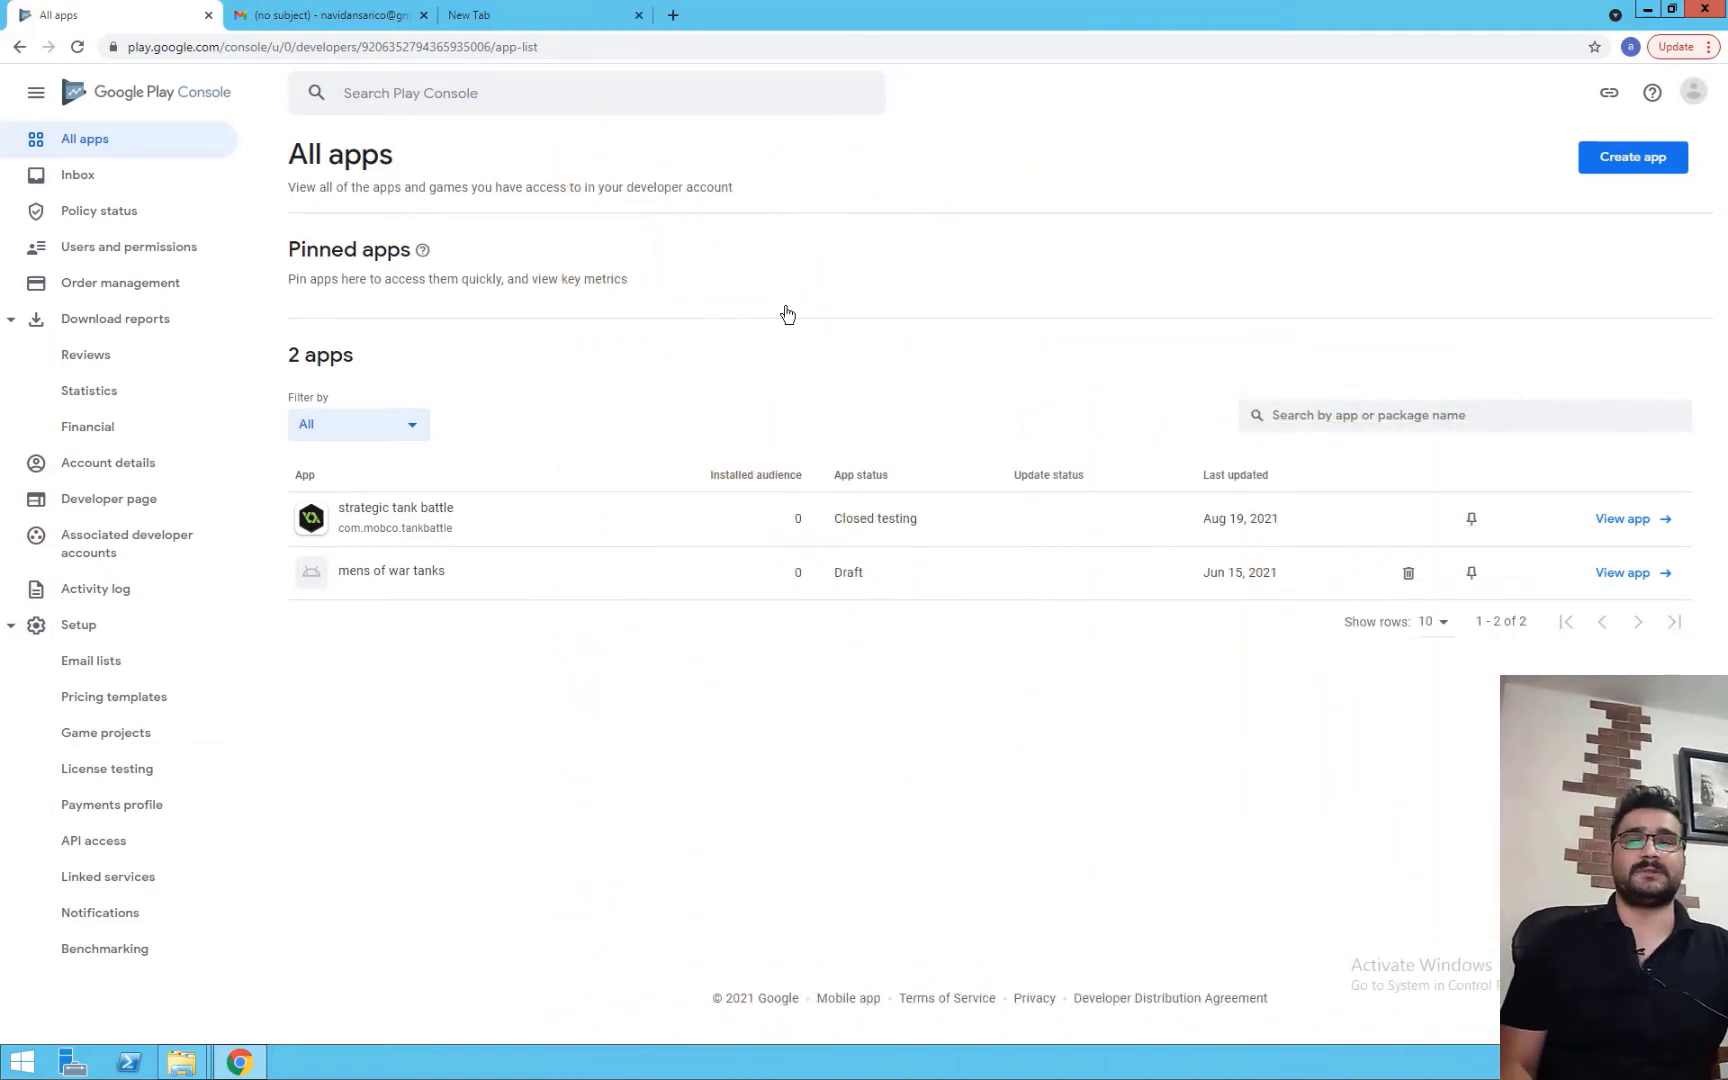
- Open the strategic tank battle app's dashboard from the All apps list
click(1632, 157)
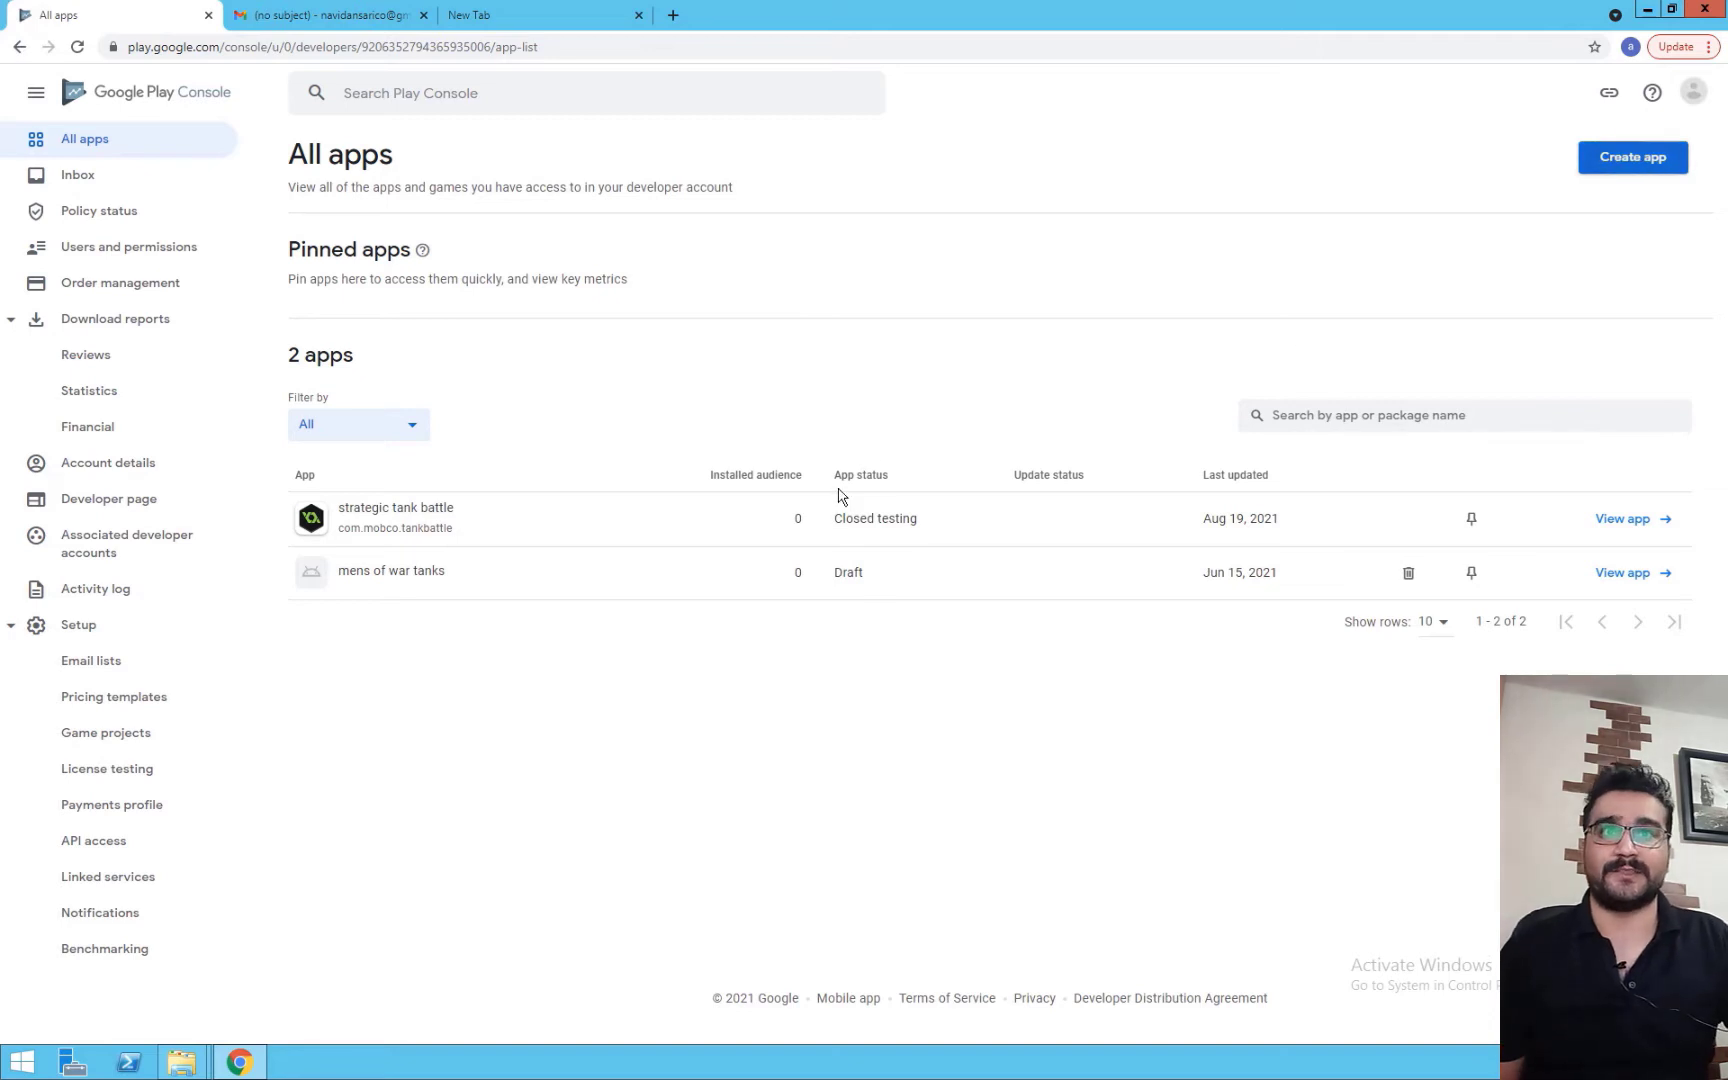
click(1617, 527)
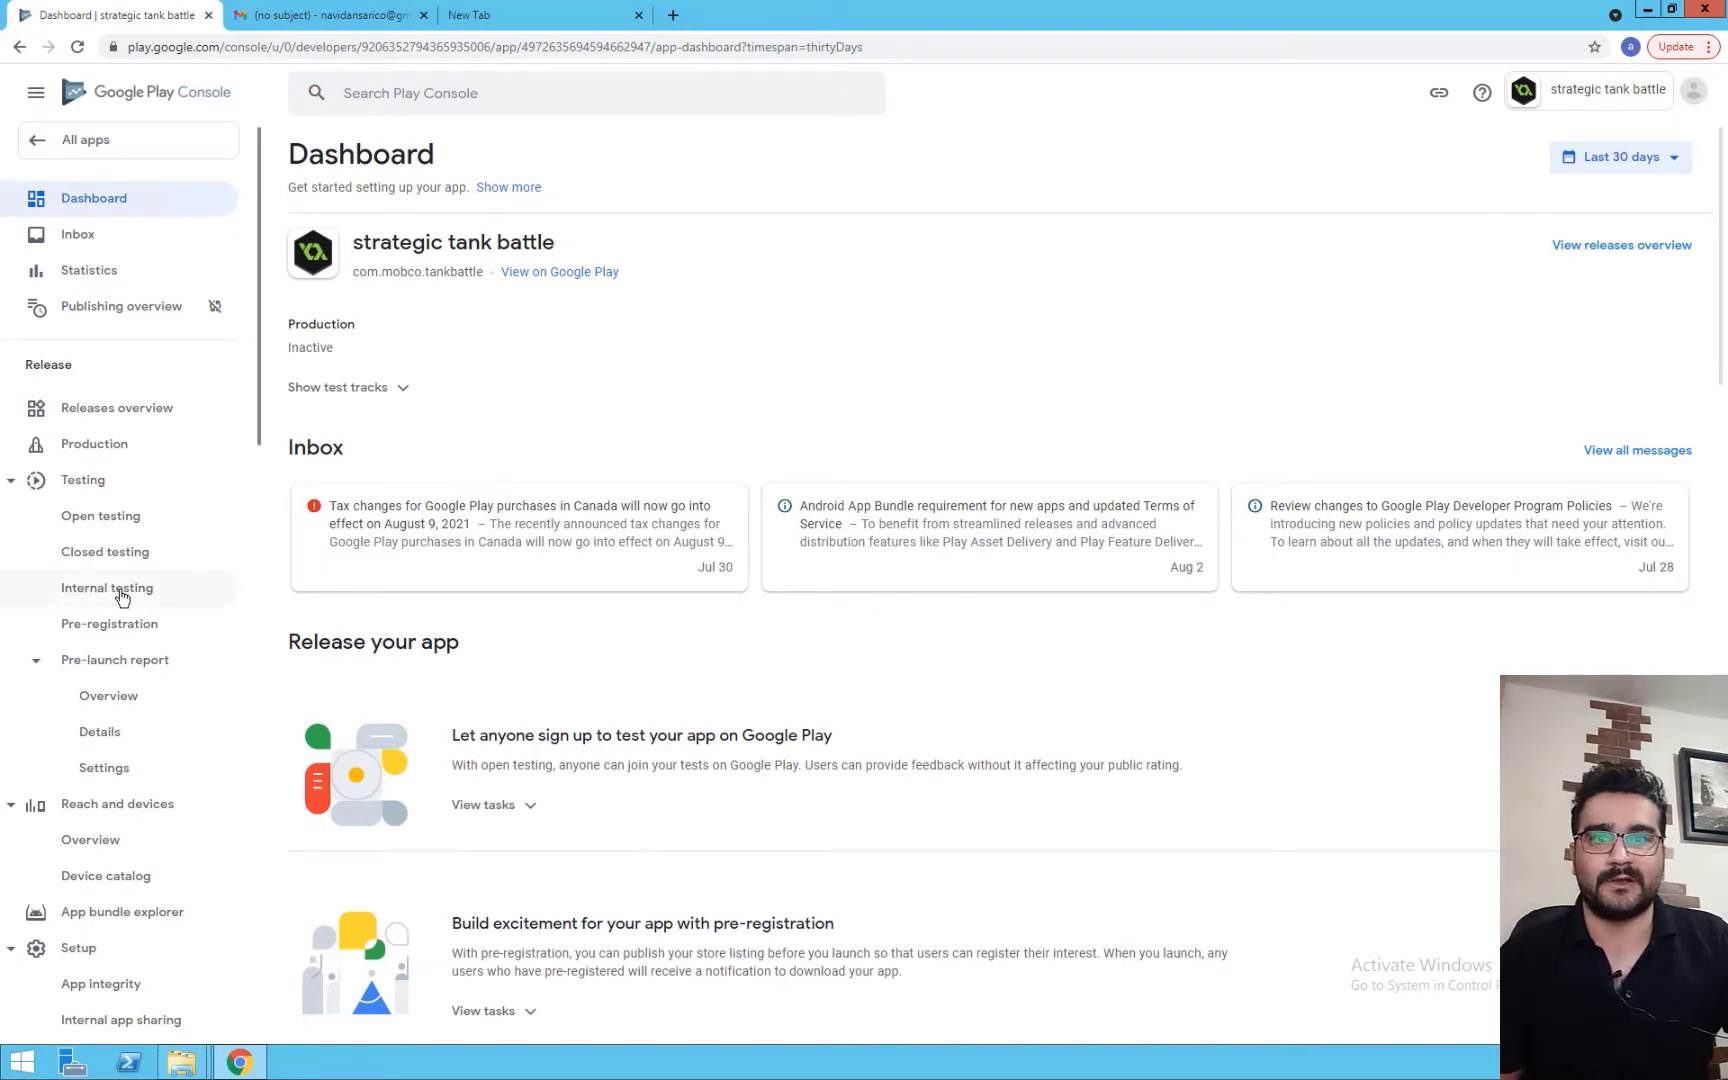
- Open the 'its just for testing in app purchase' closed testing track and show its testers
click(91, 597)
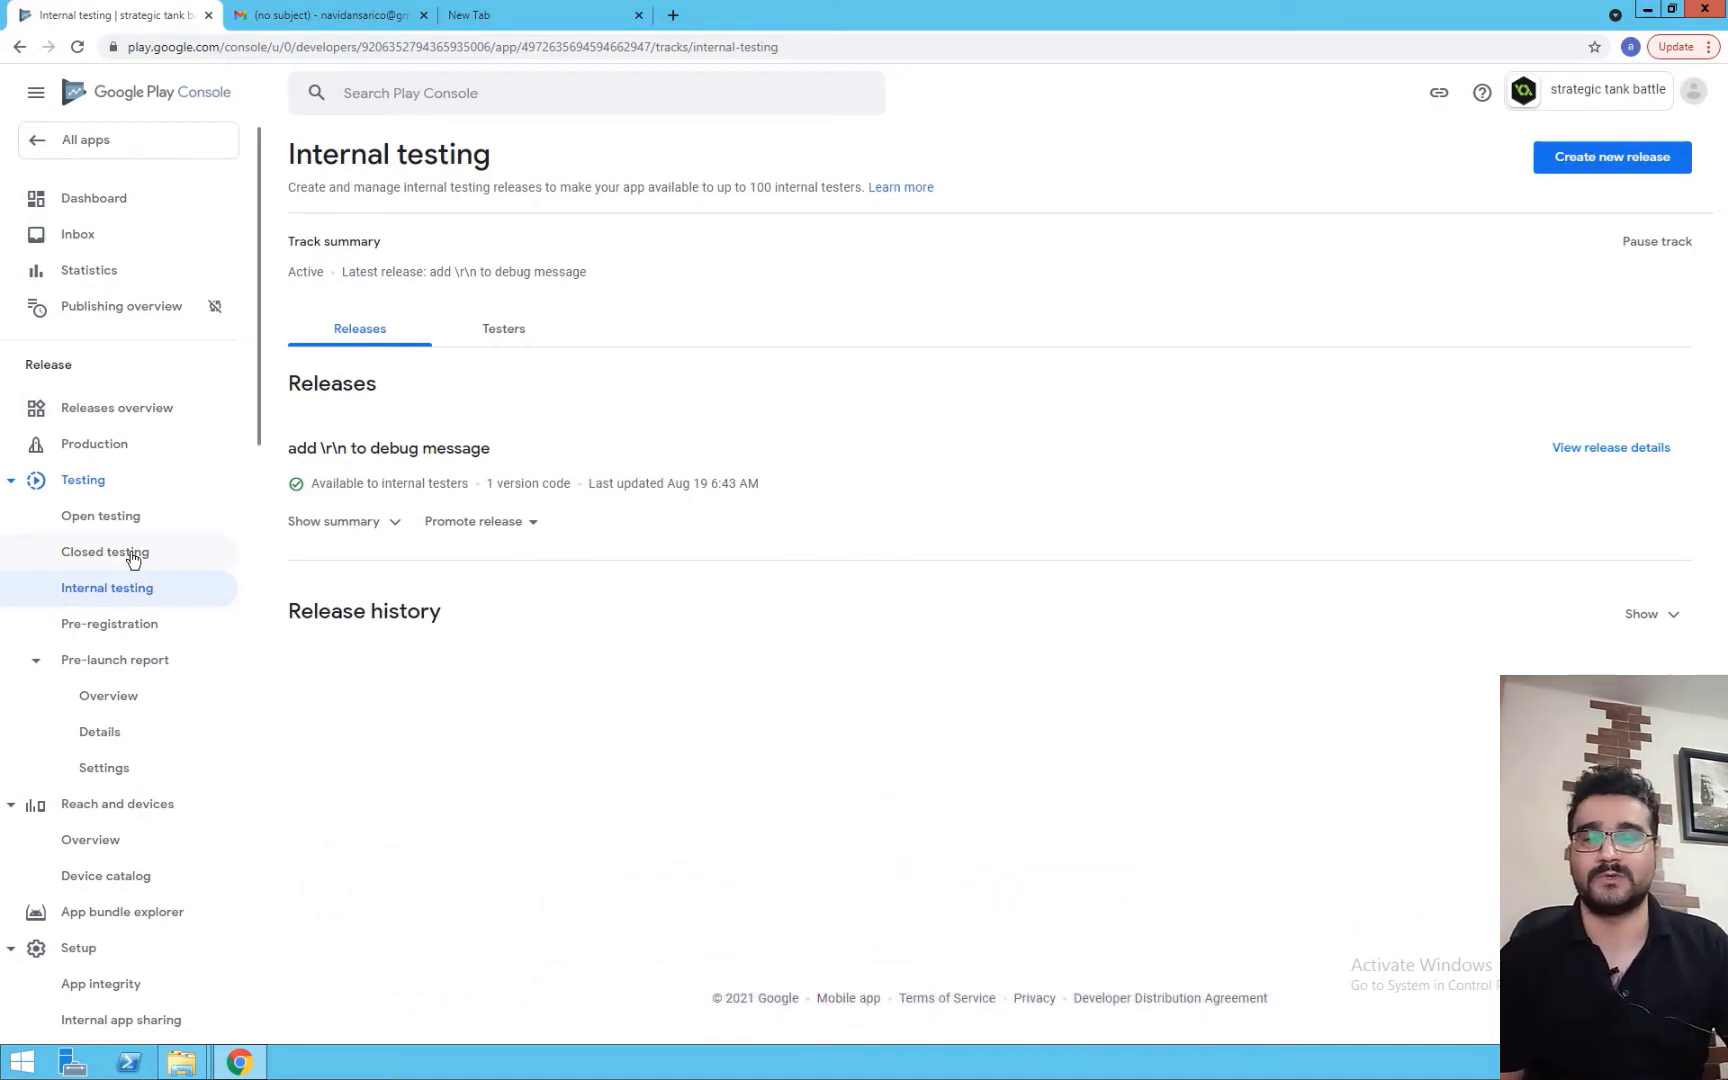
click(133, 559)
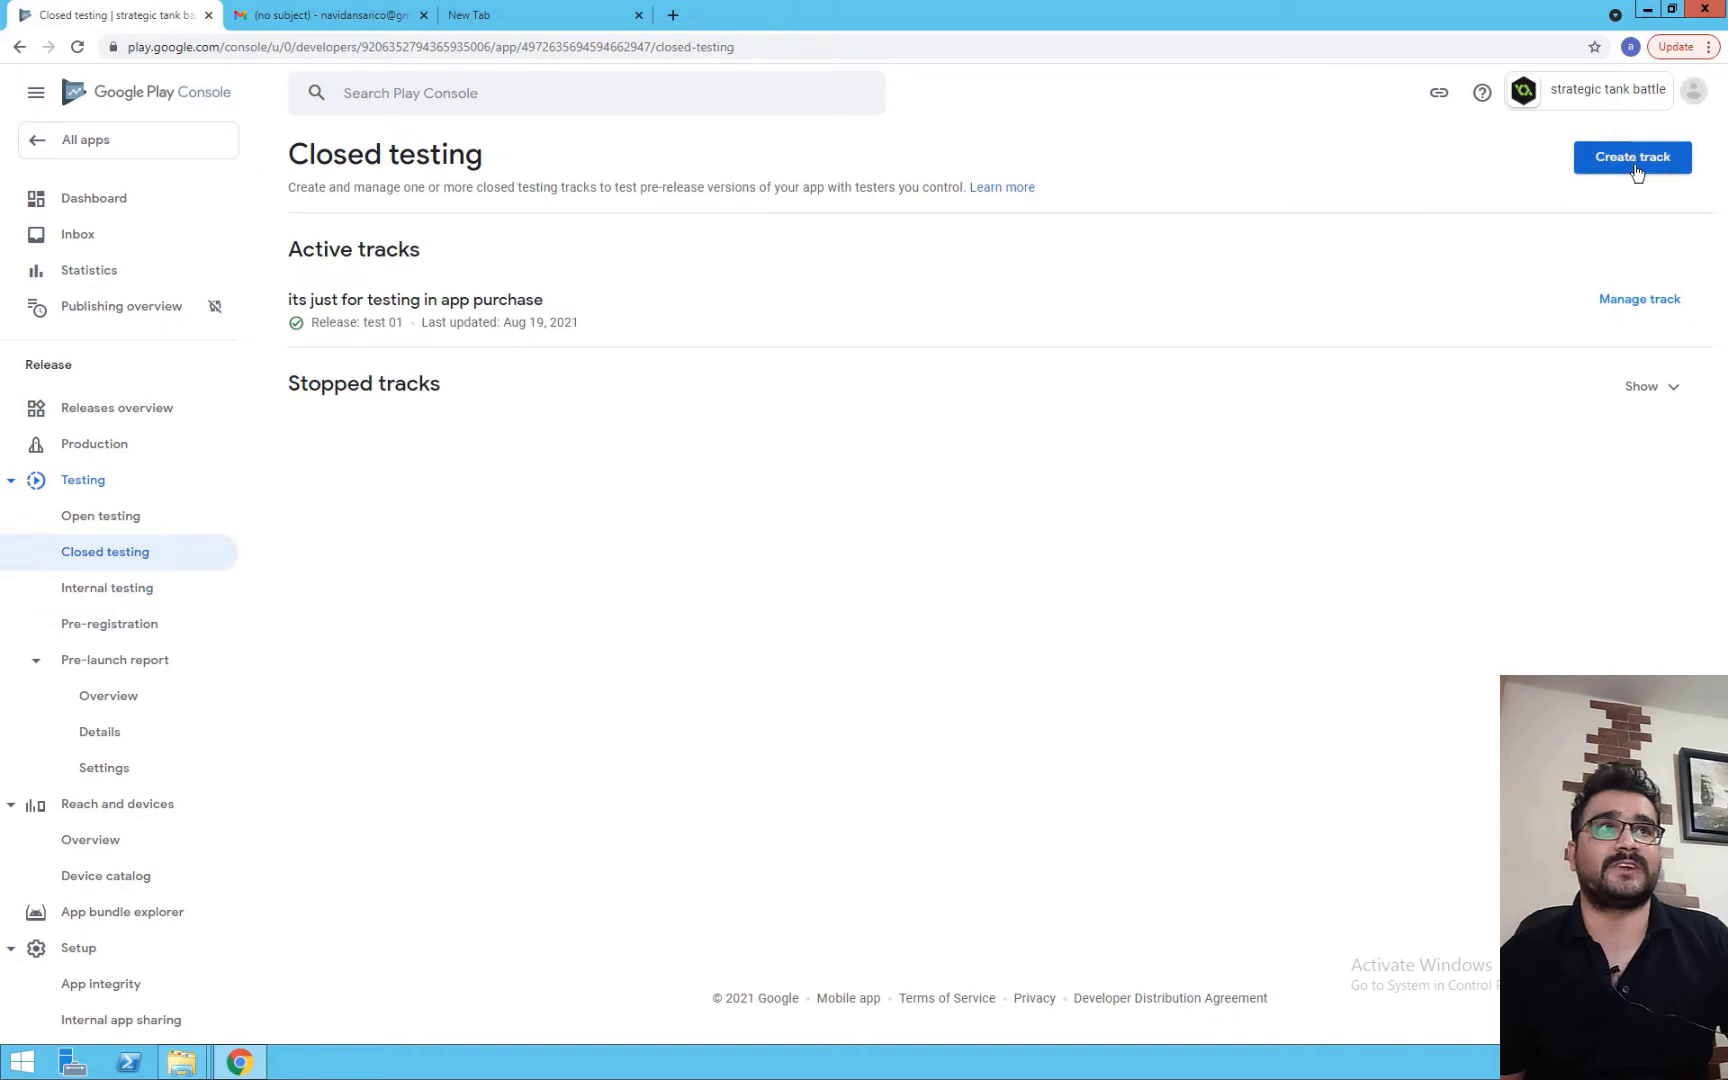
click(1637, 302)
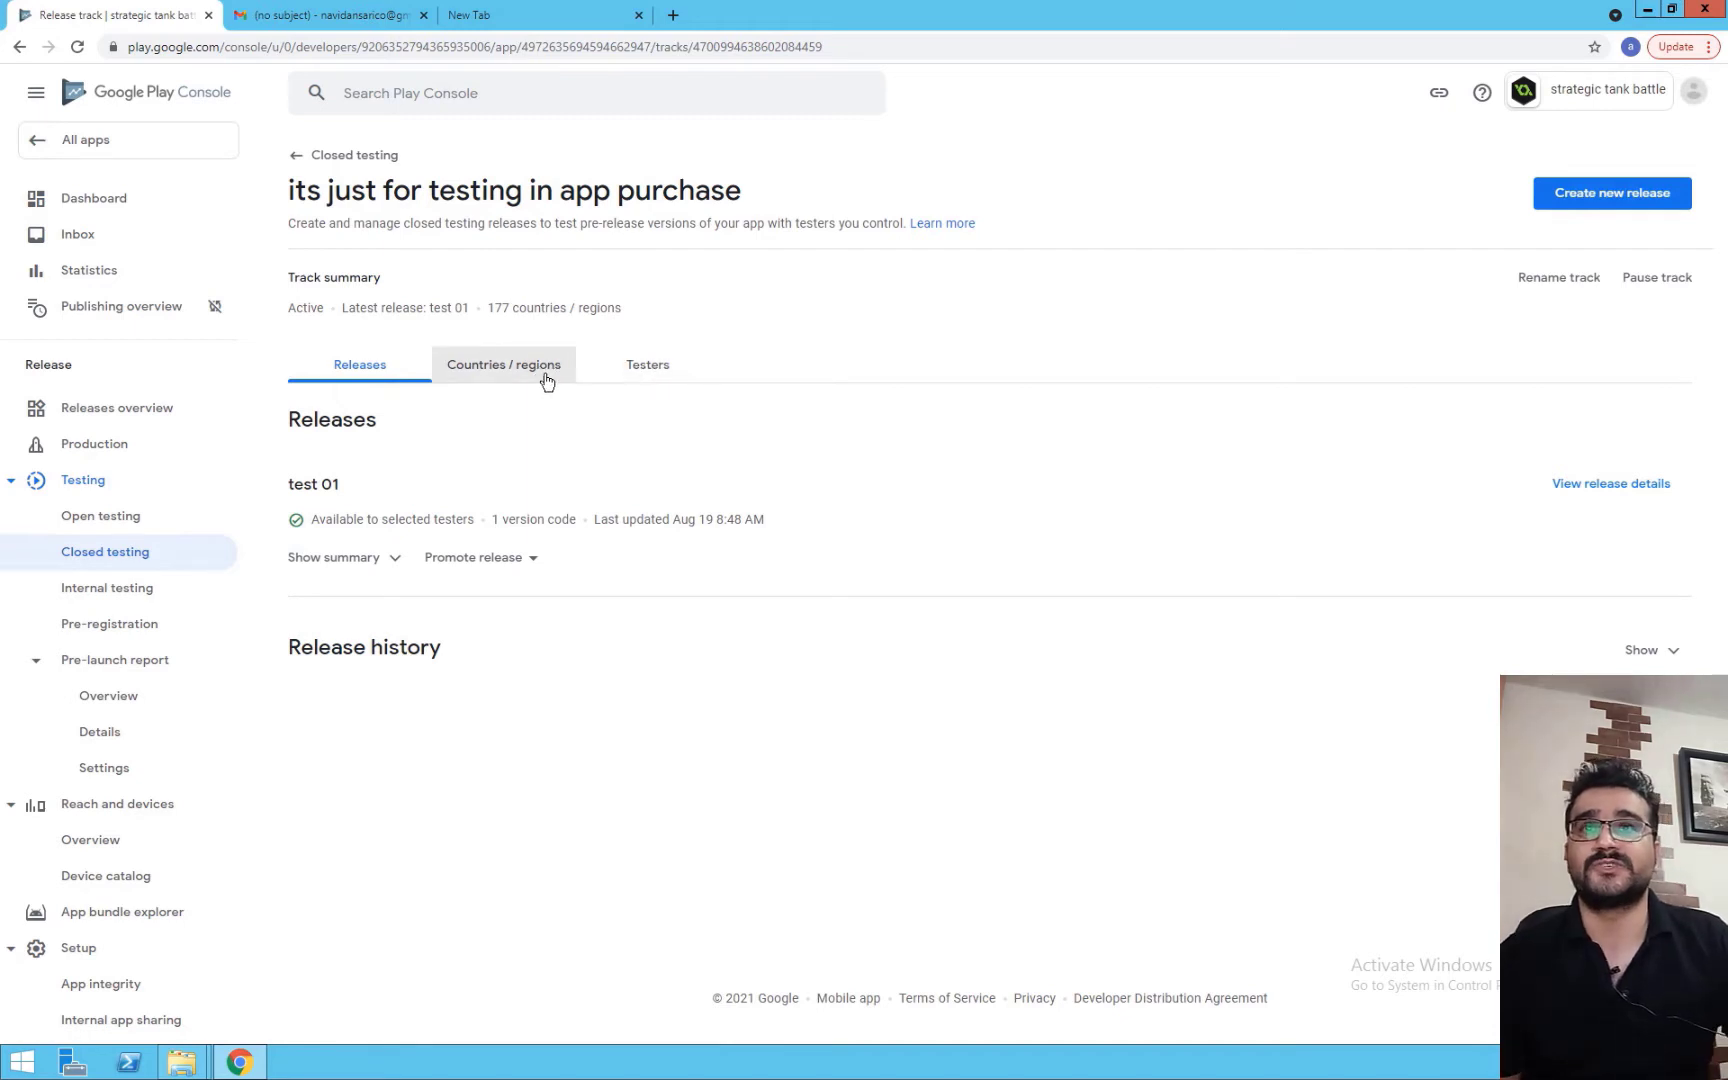
click(649, 367)
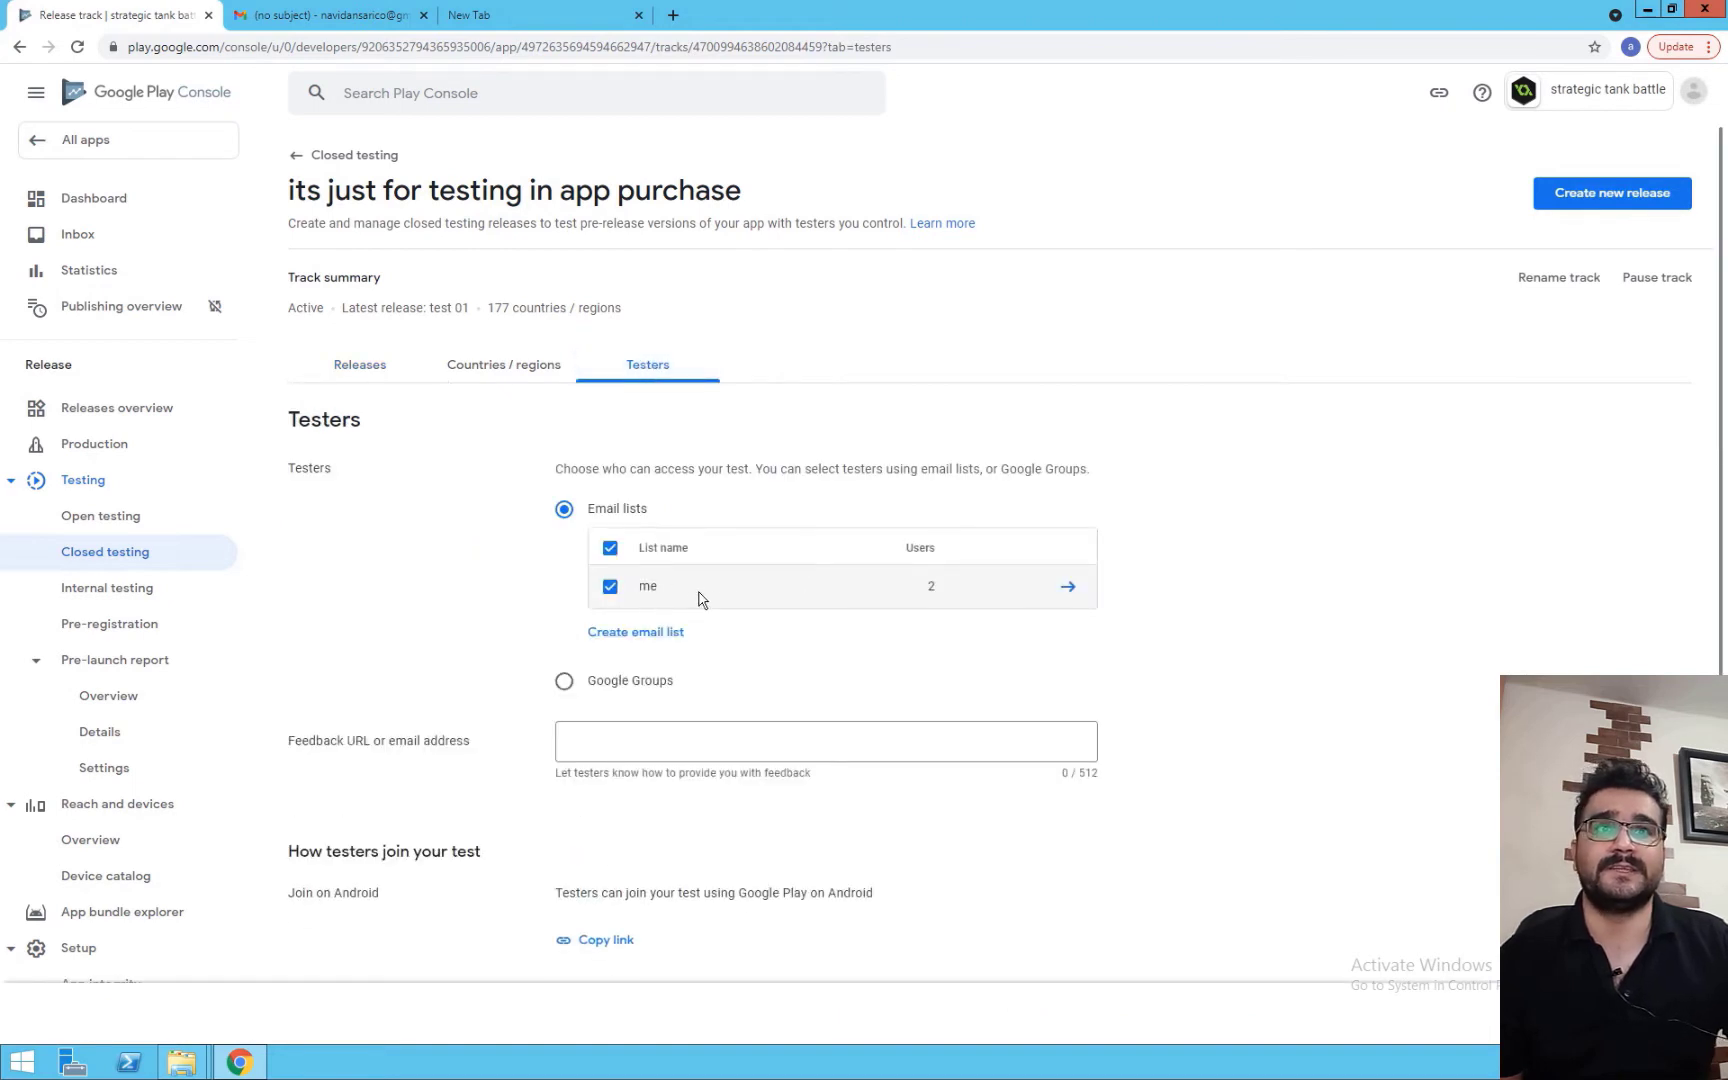
click(1068, 586)
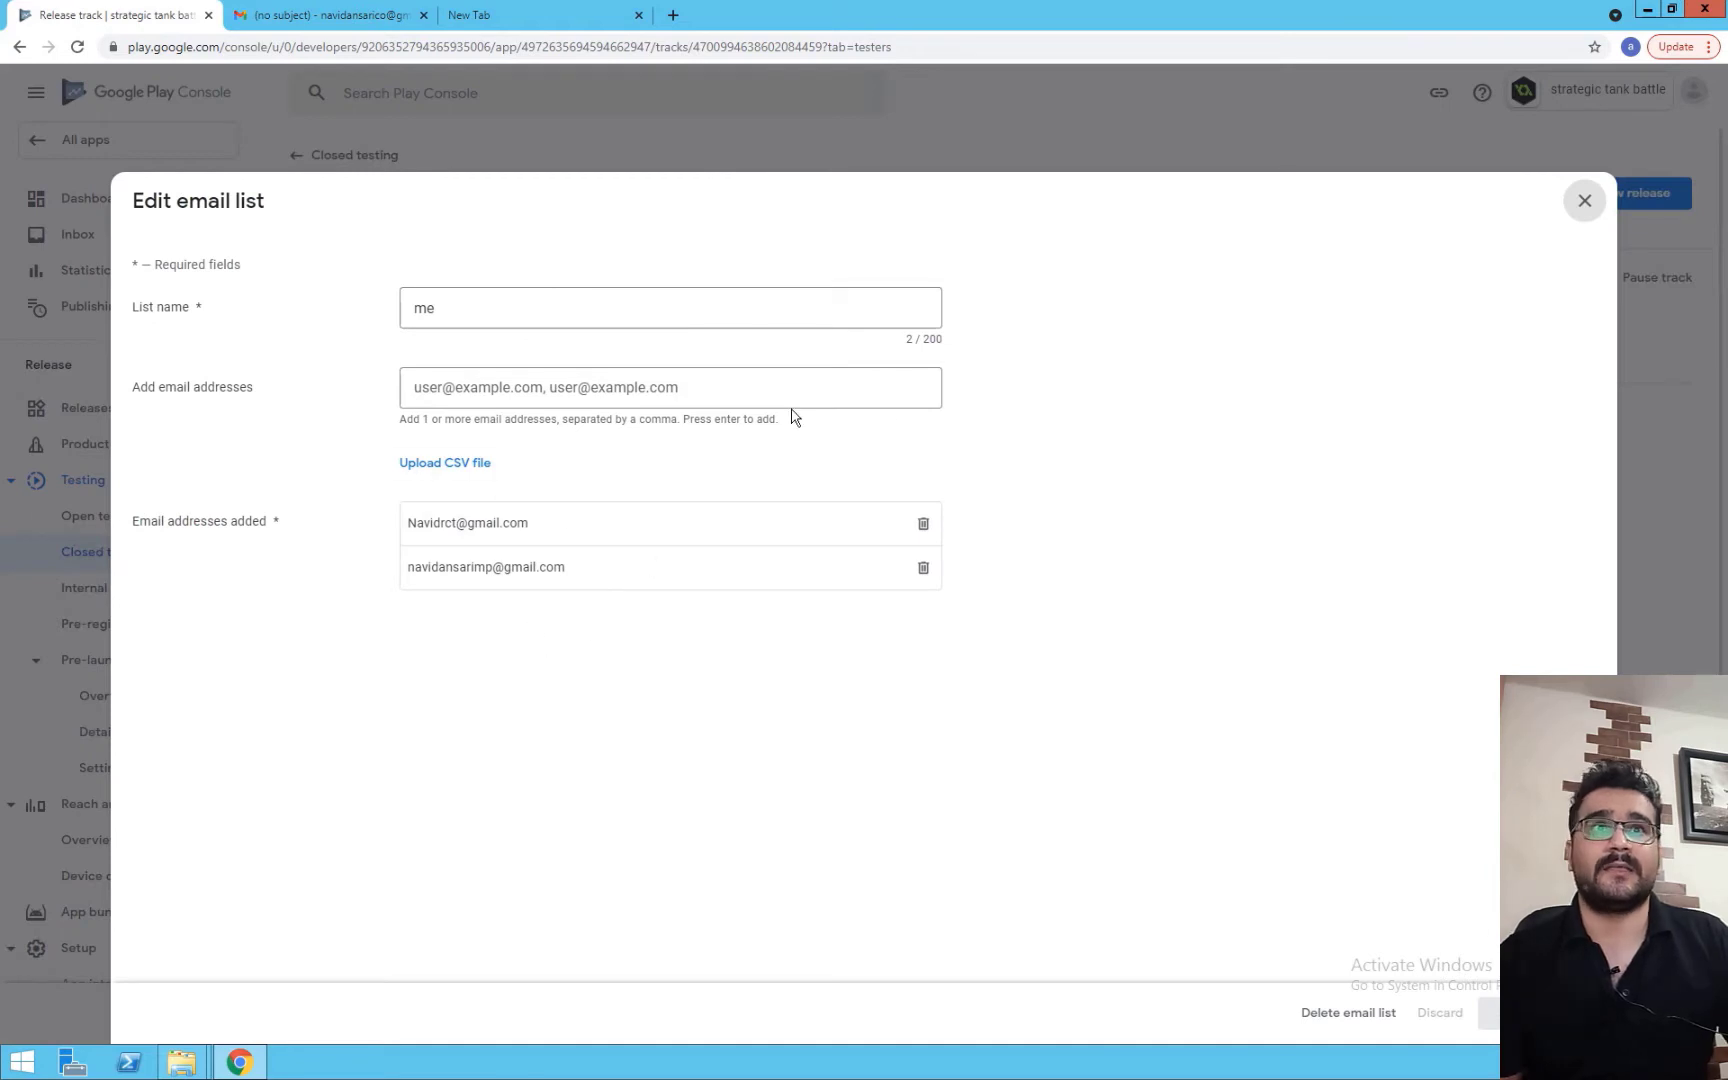
click(1585, 203)
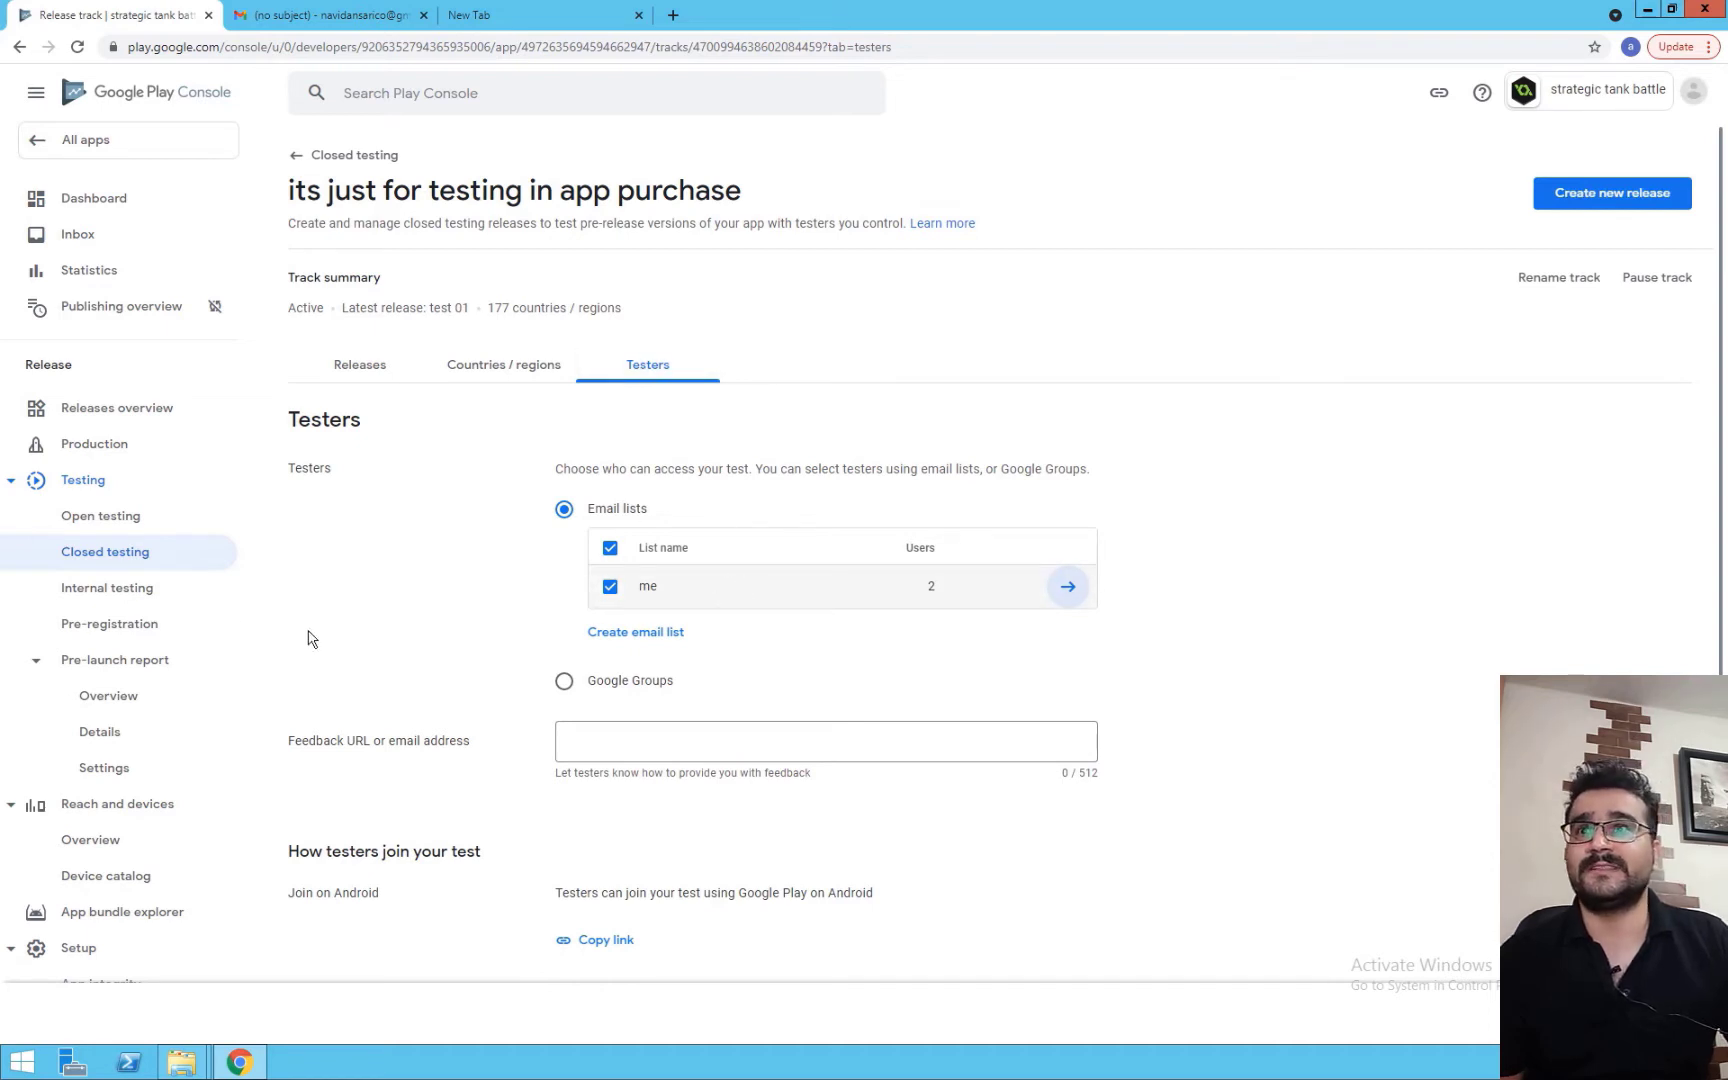
- Go to Monetize > In-app products to see the test01 and test02 products
scroll(125, 630, down, 3)
scroll(132, 650, down, 3)
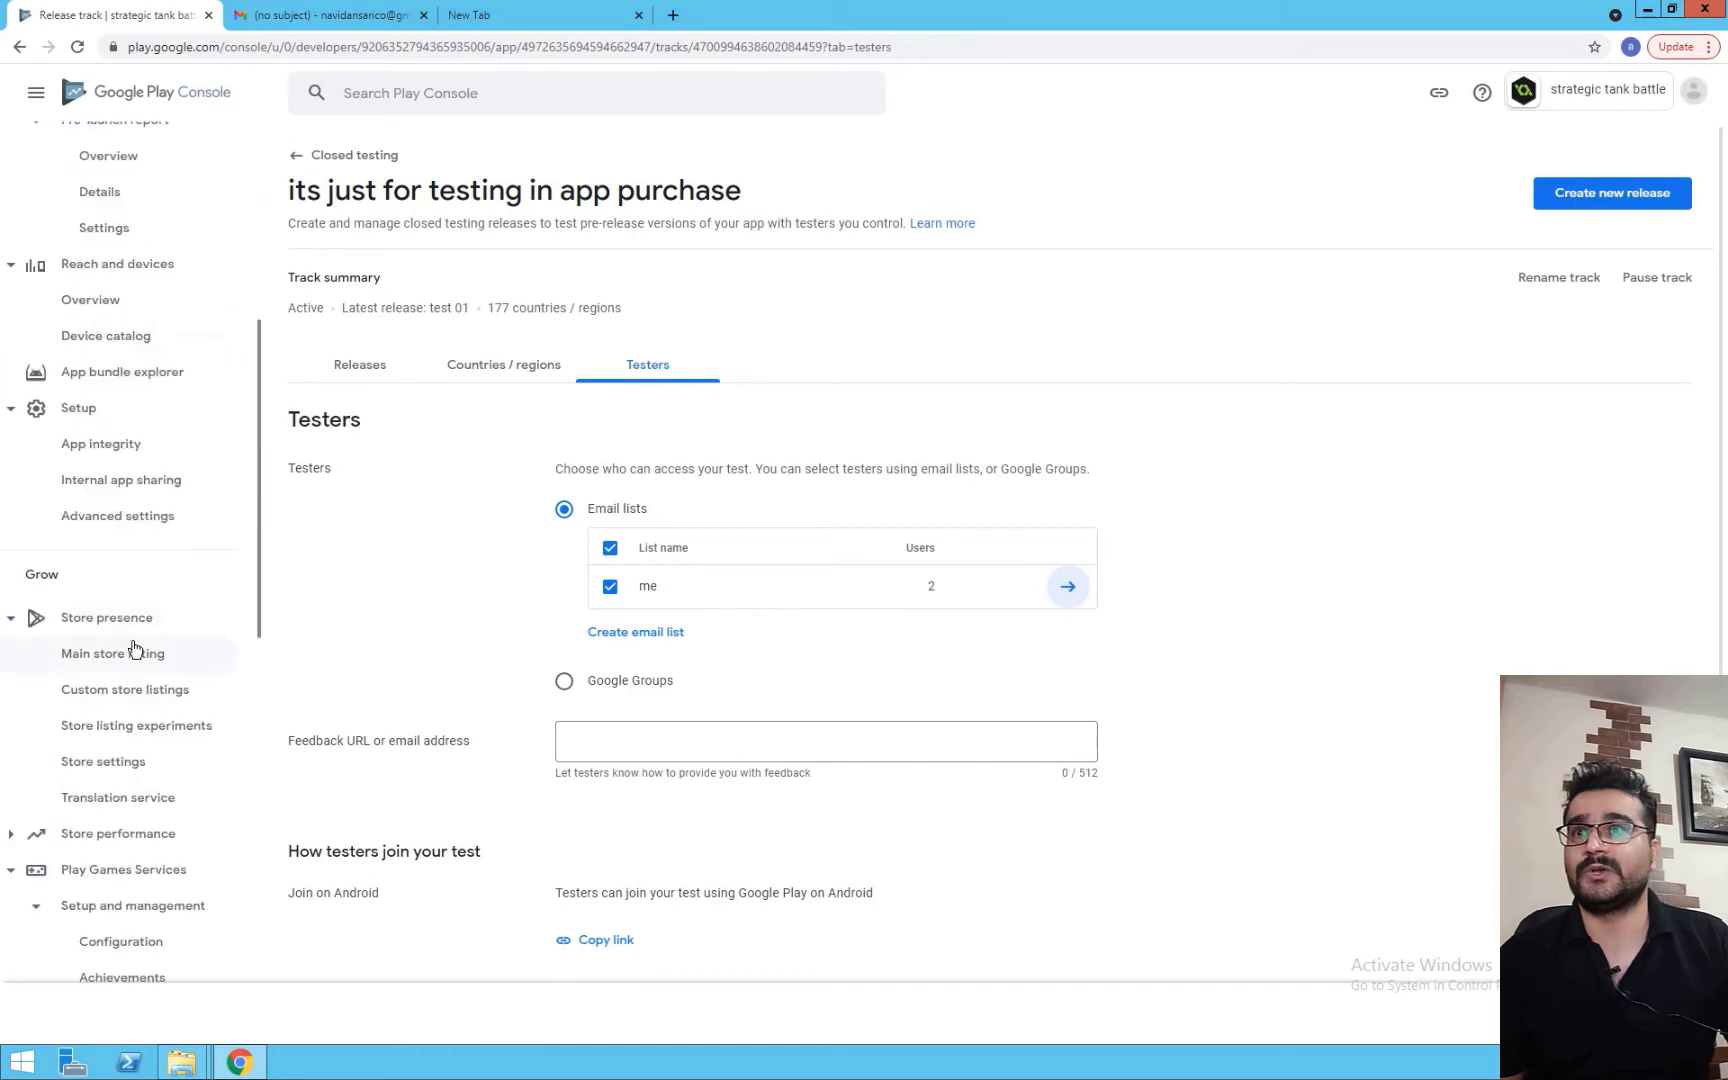
scroll(135, 699, down, 4)
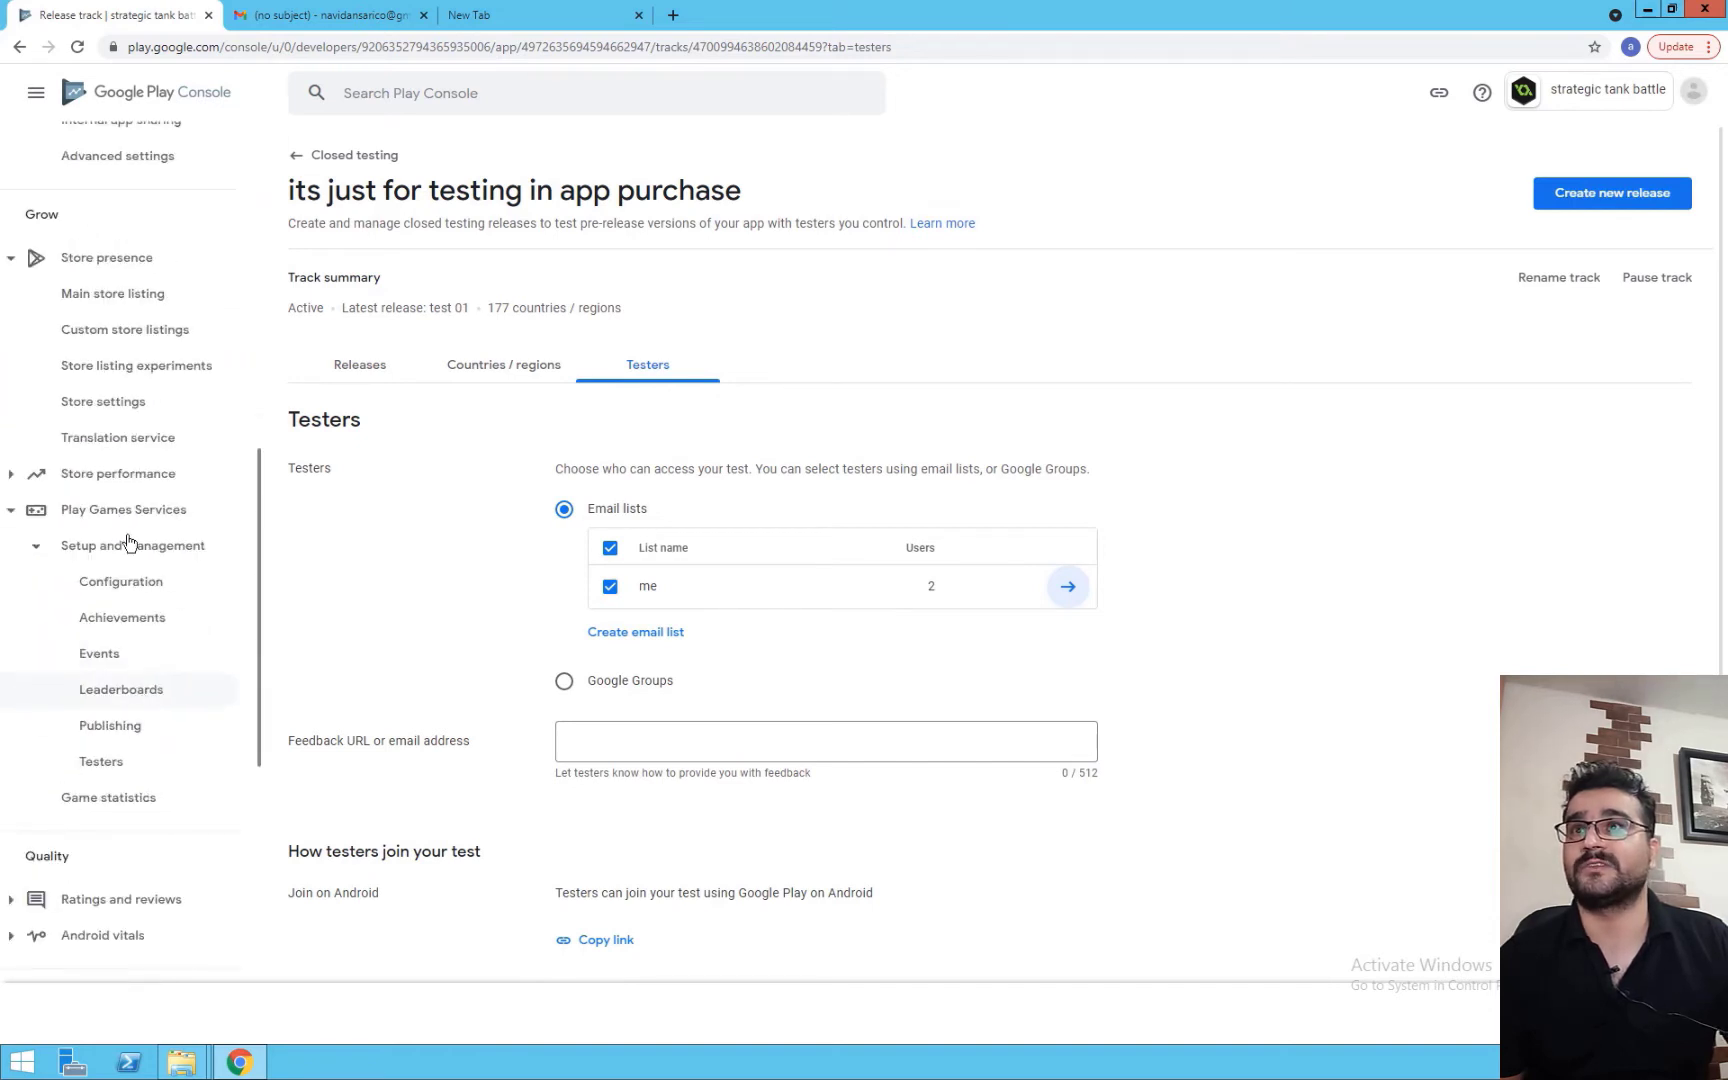
scroll(160, 712, down, 3)
scroll(150, 740, down, 1)
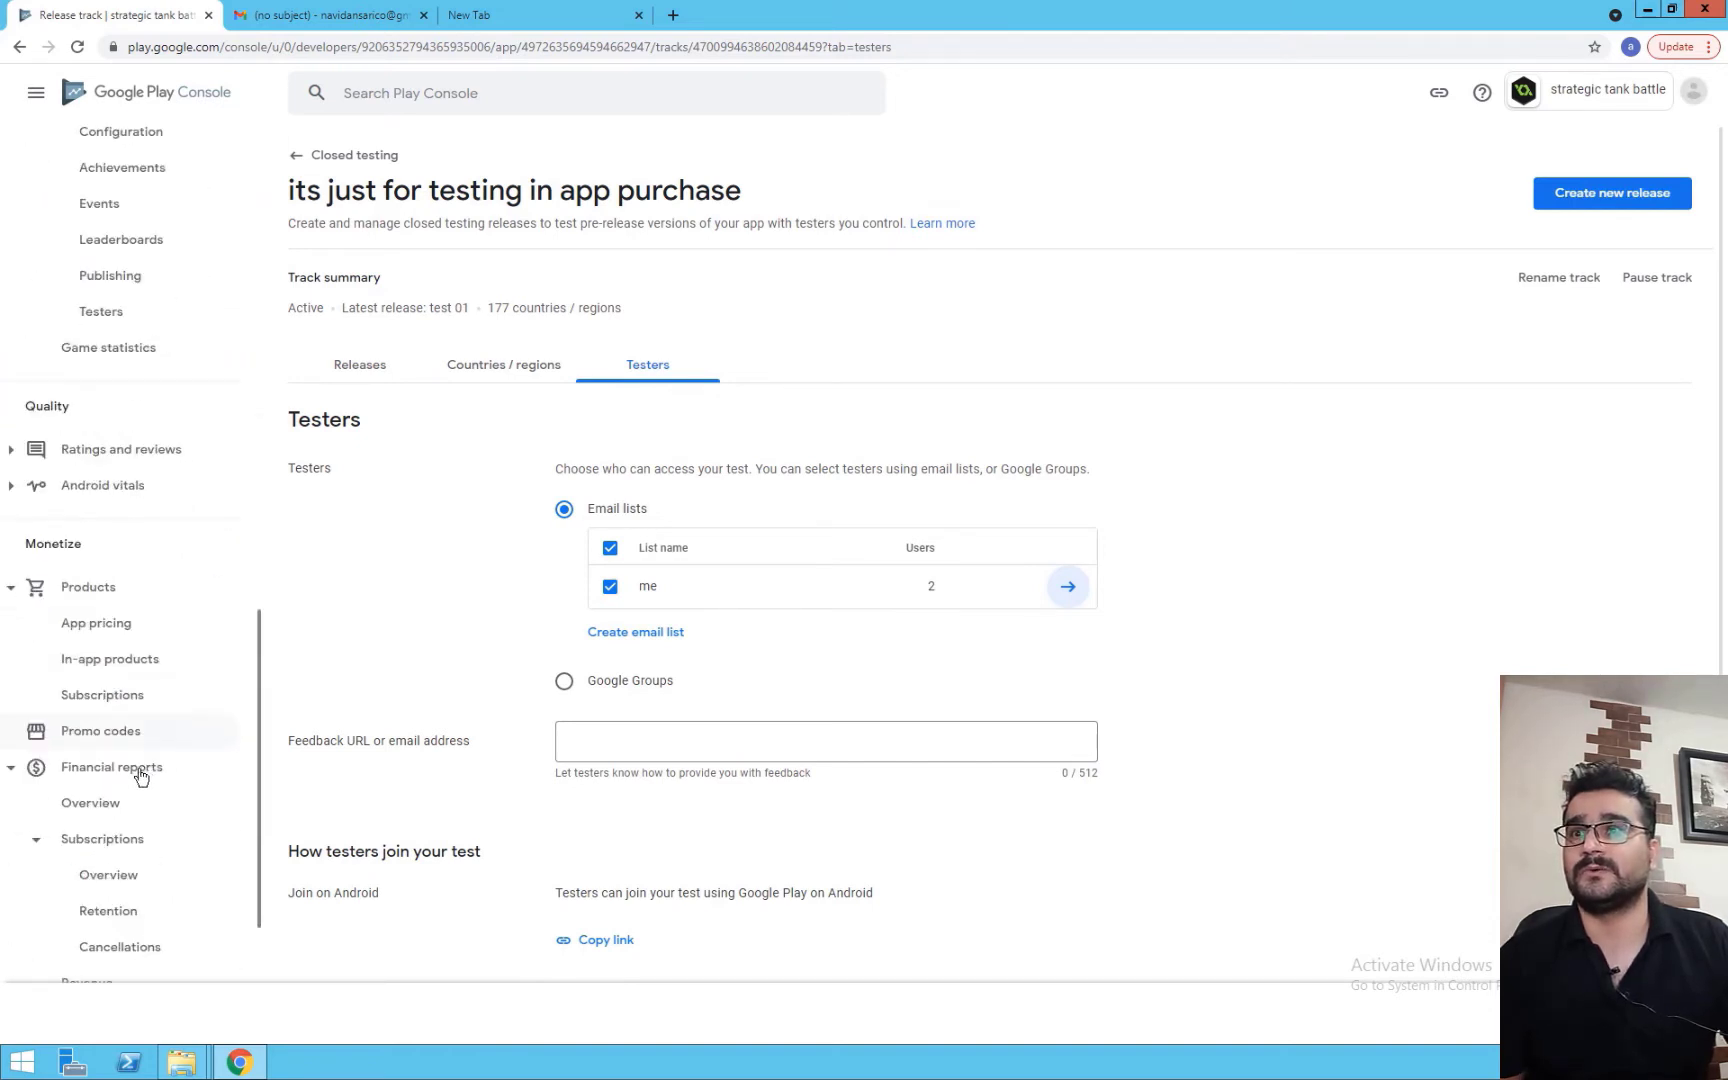
click(124, 662)
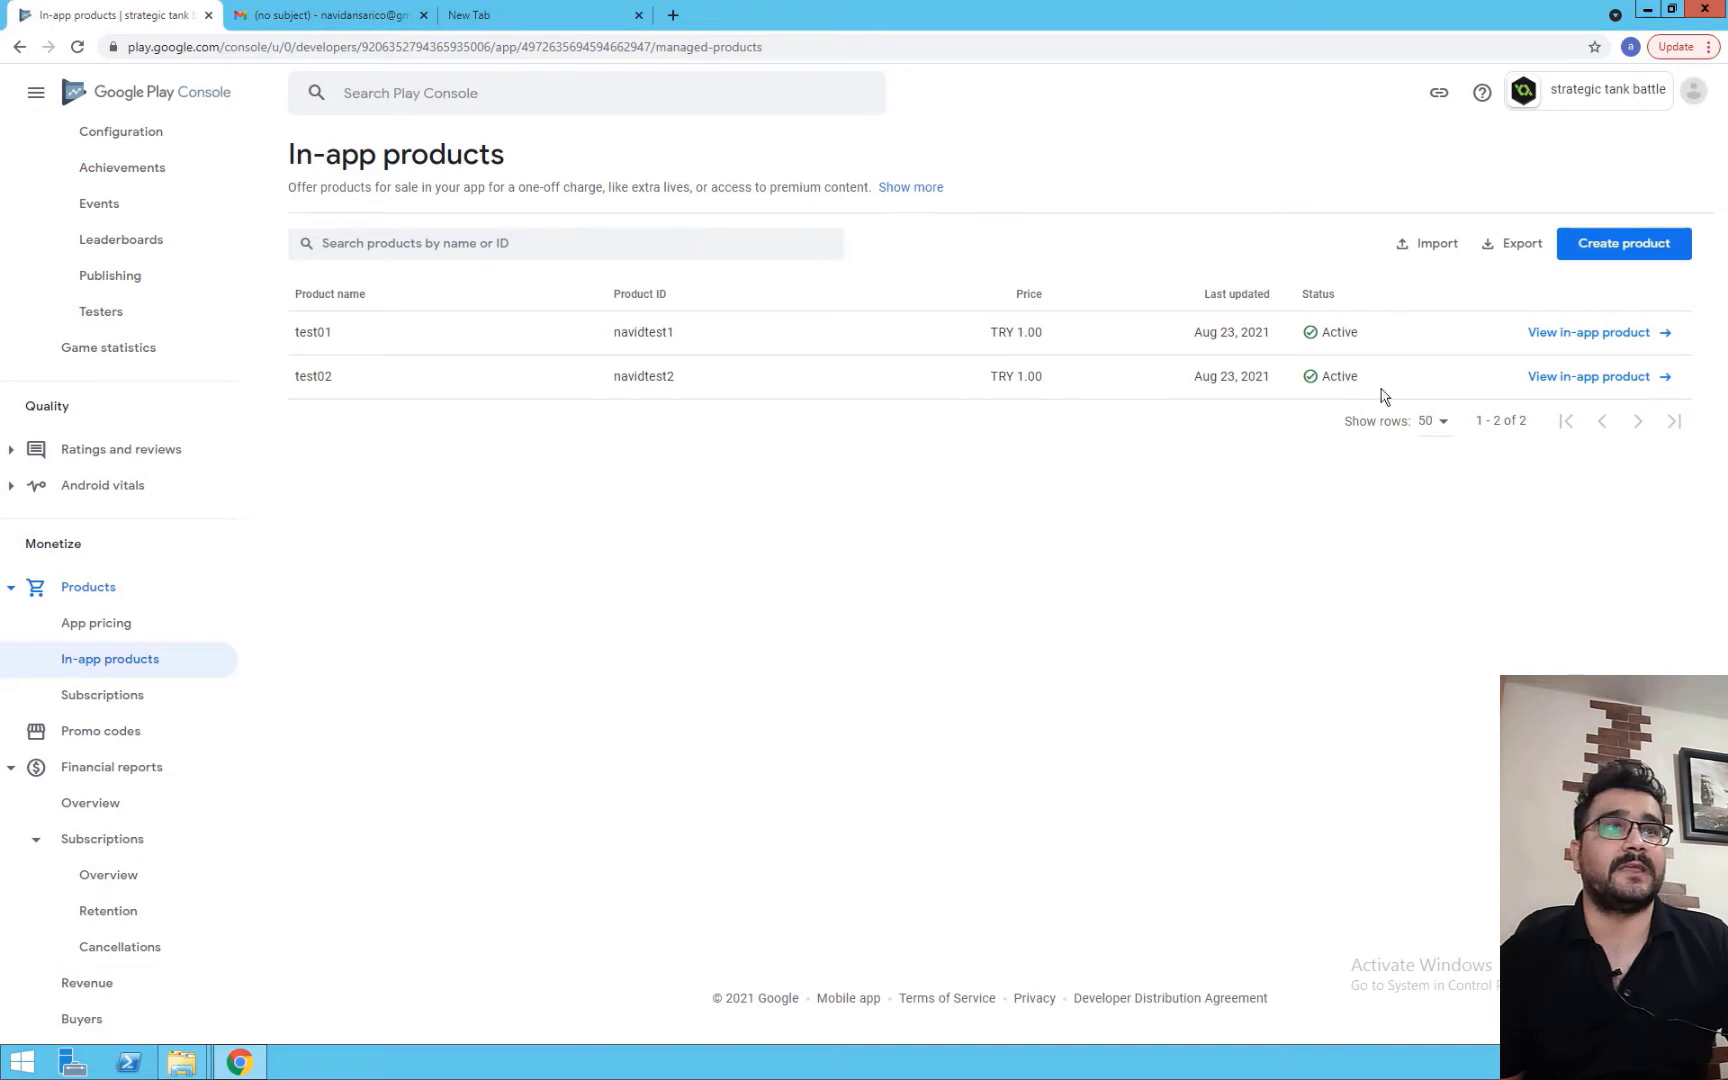
- Create a new in-app product with ID navidtest3 and name test3
click(1621, 248)
click(643, 310)
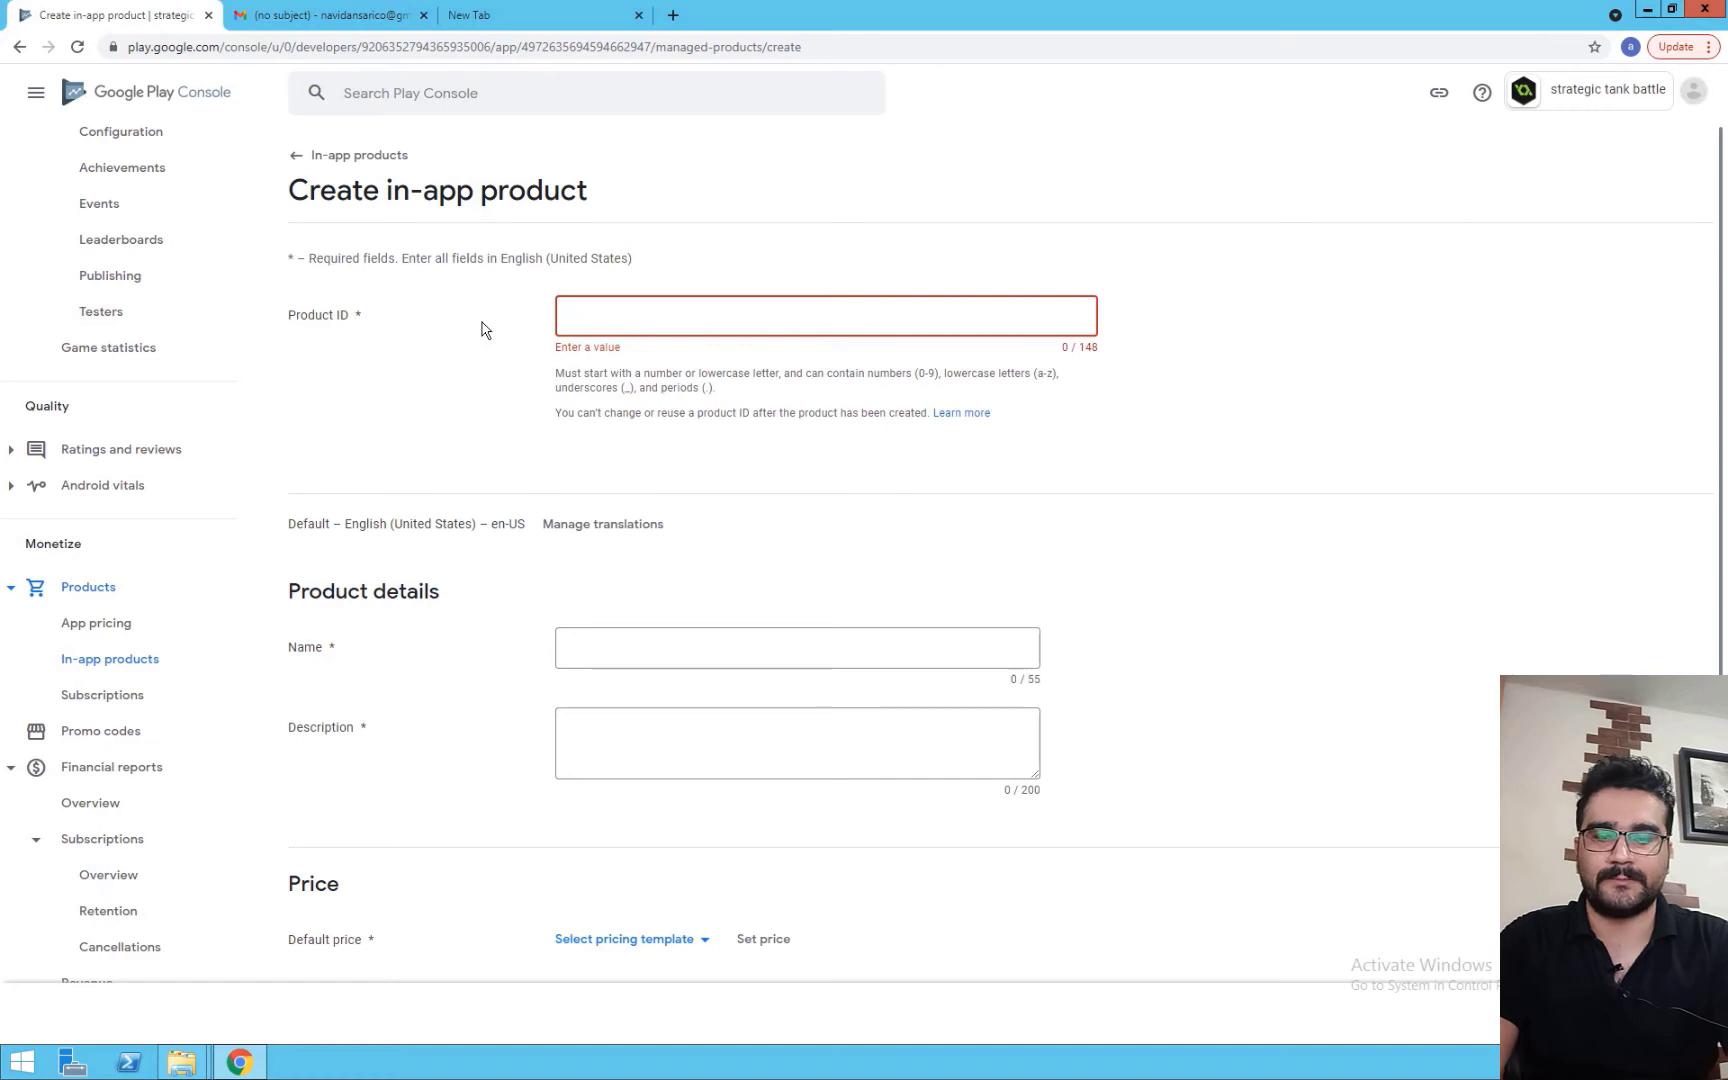
text(navidt)
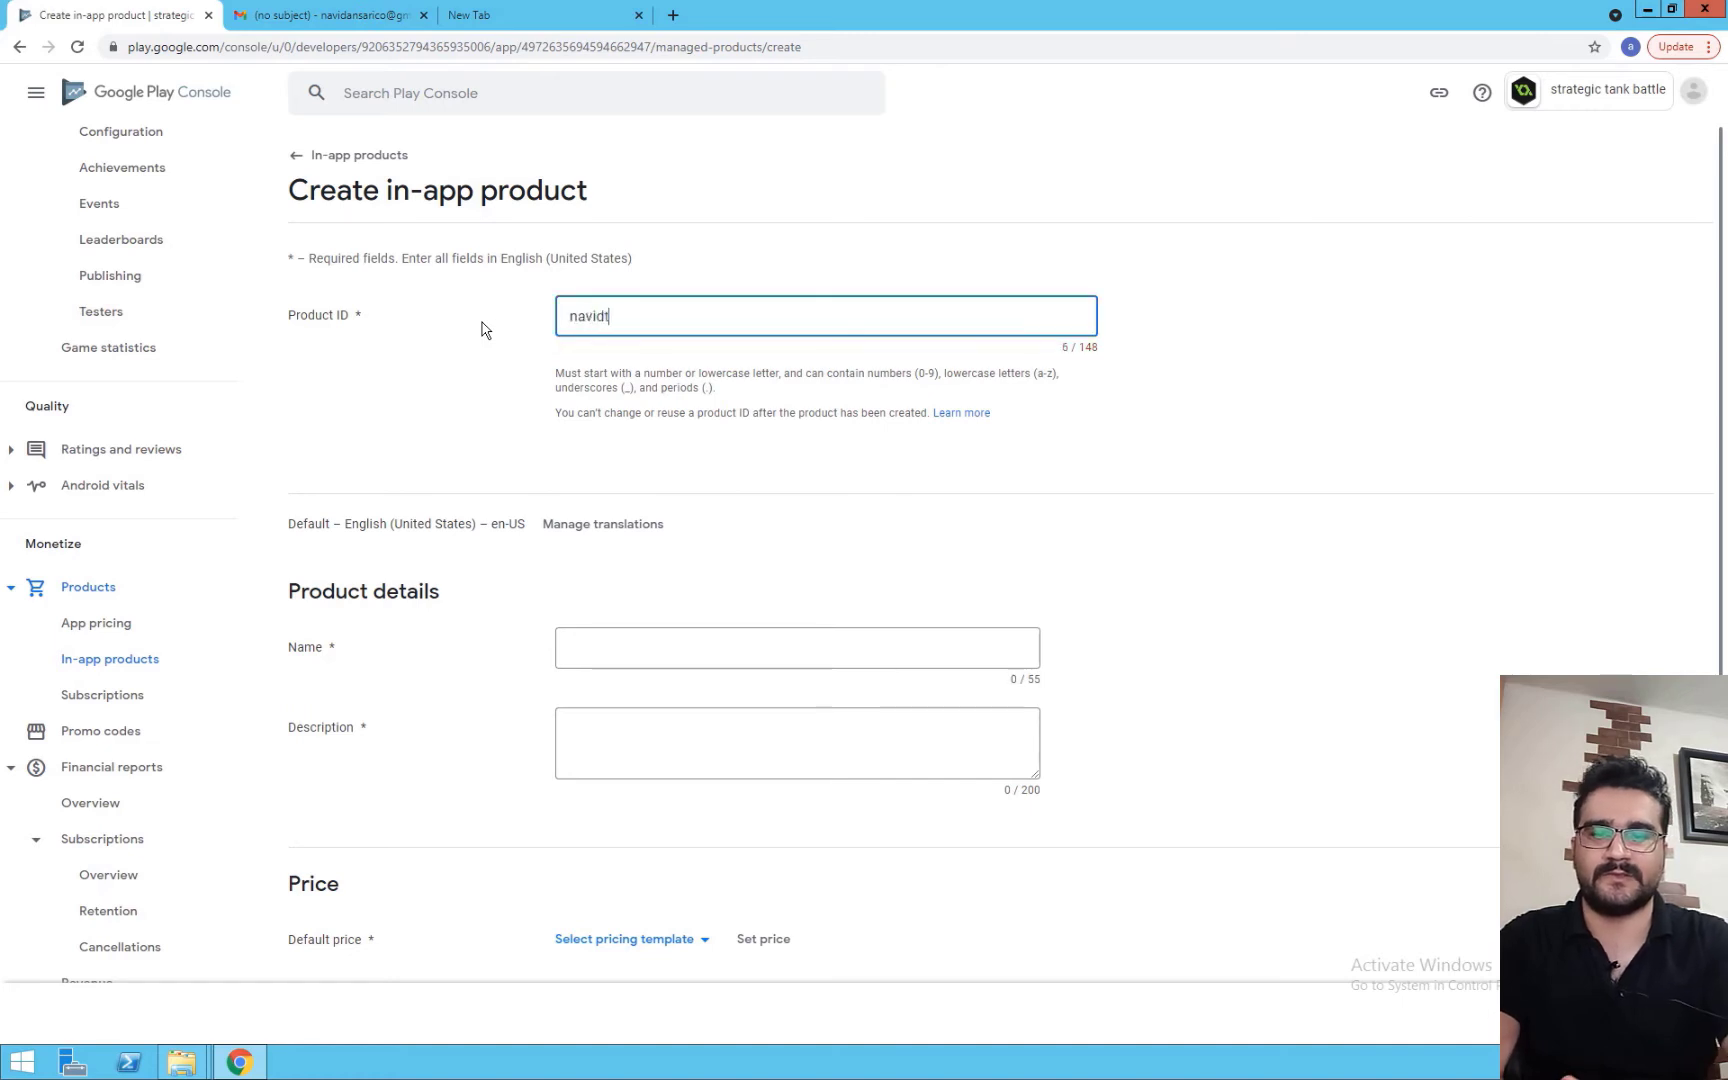
text(est3)
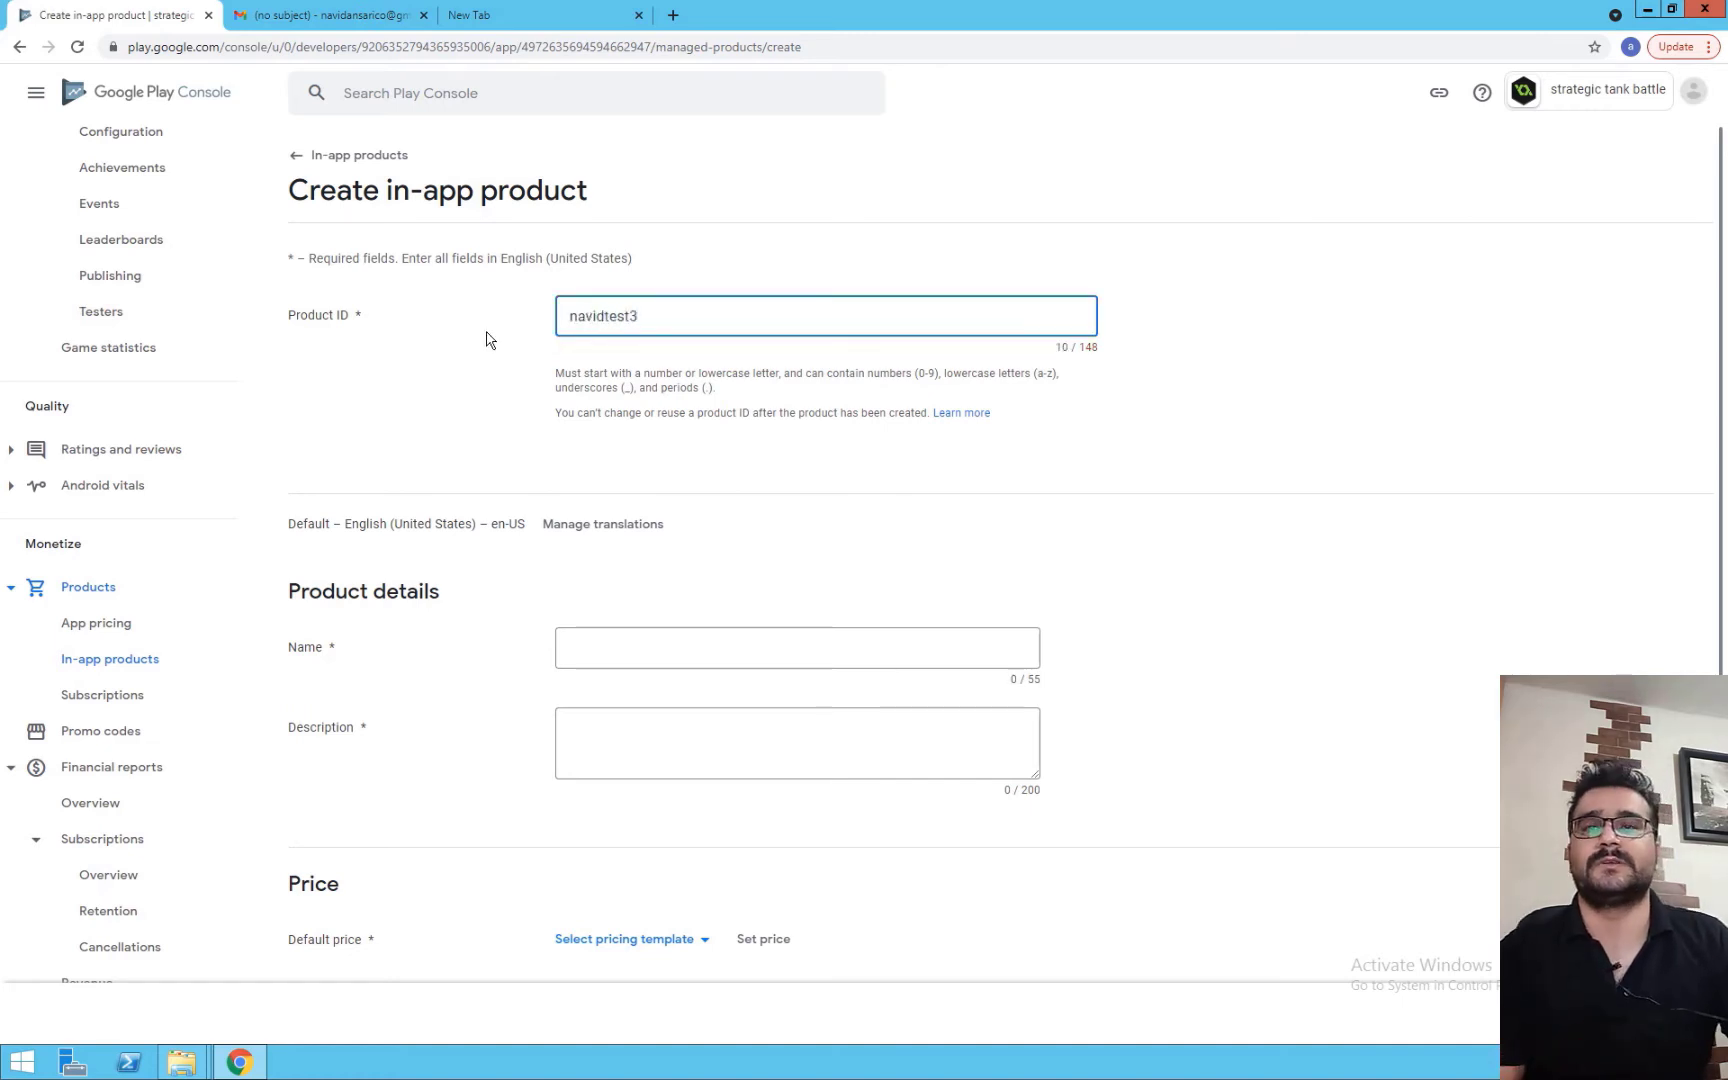
scroll(487, 502, down, 2)
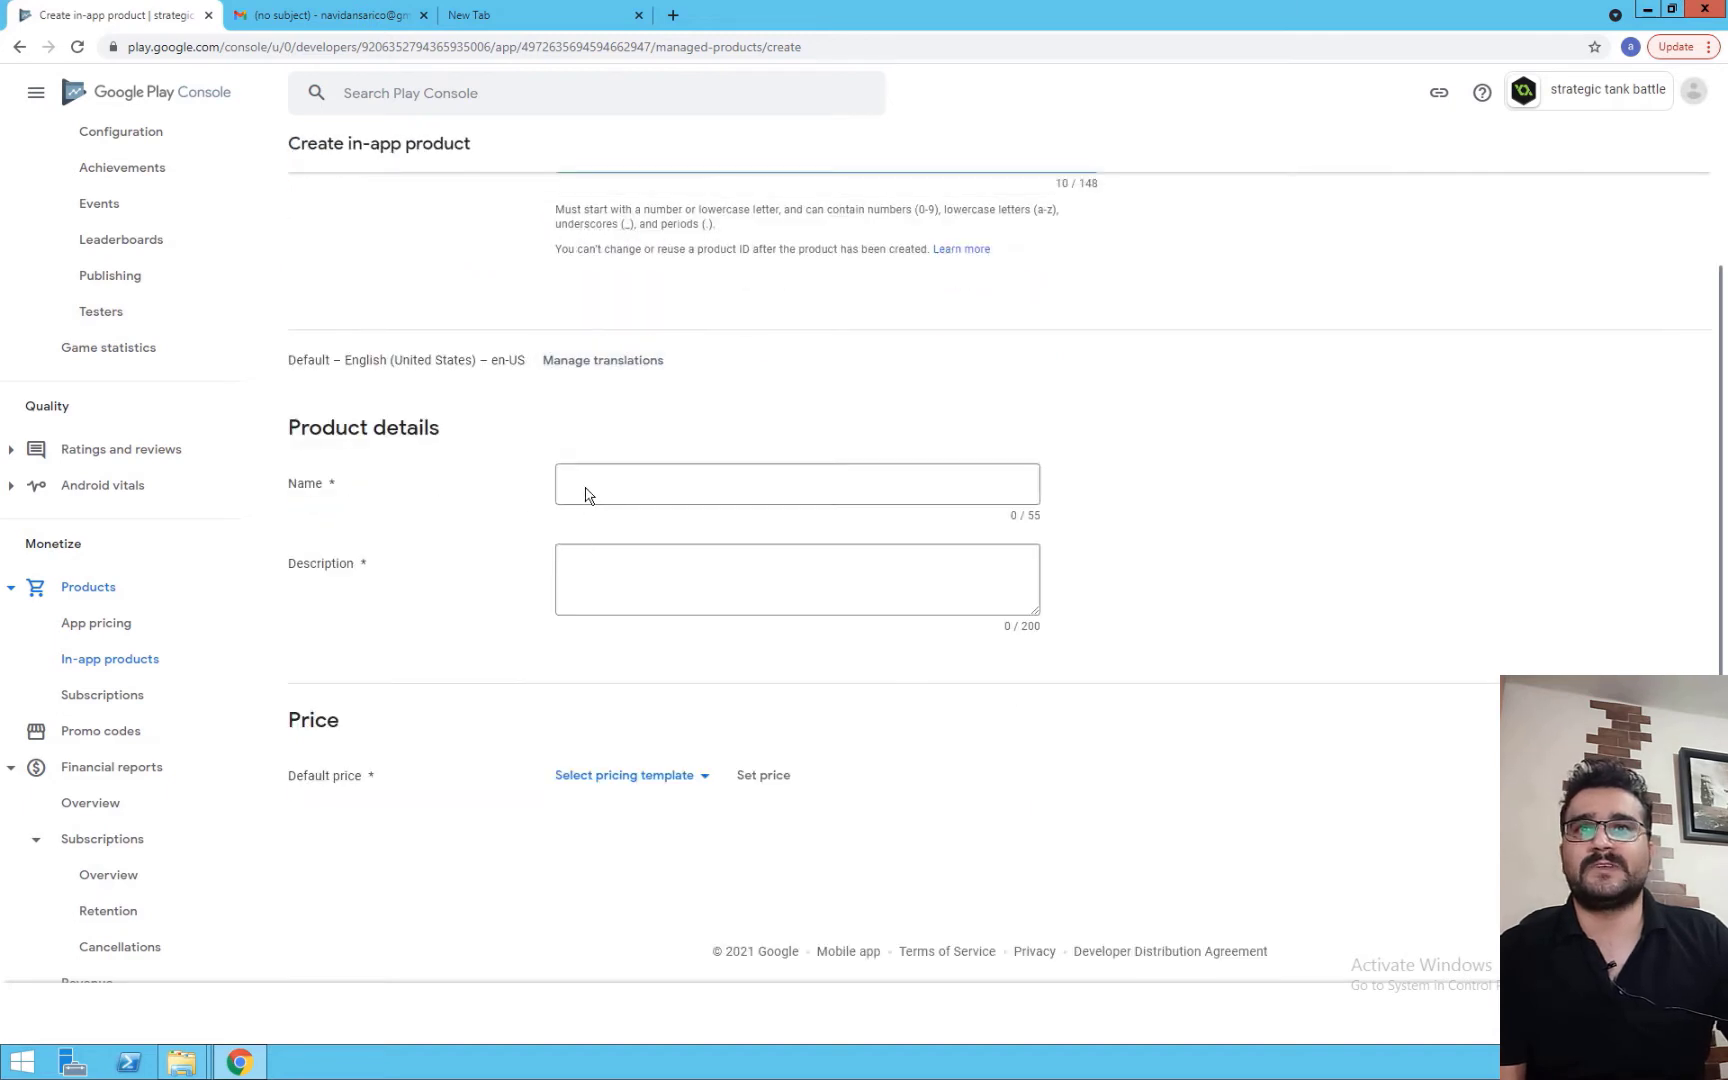
click(597, 481)
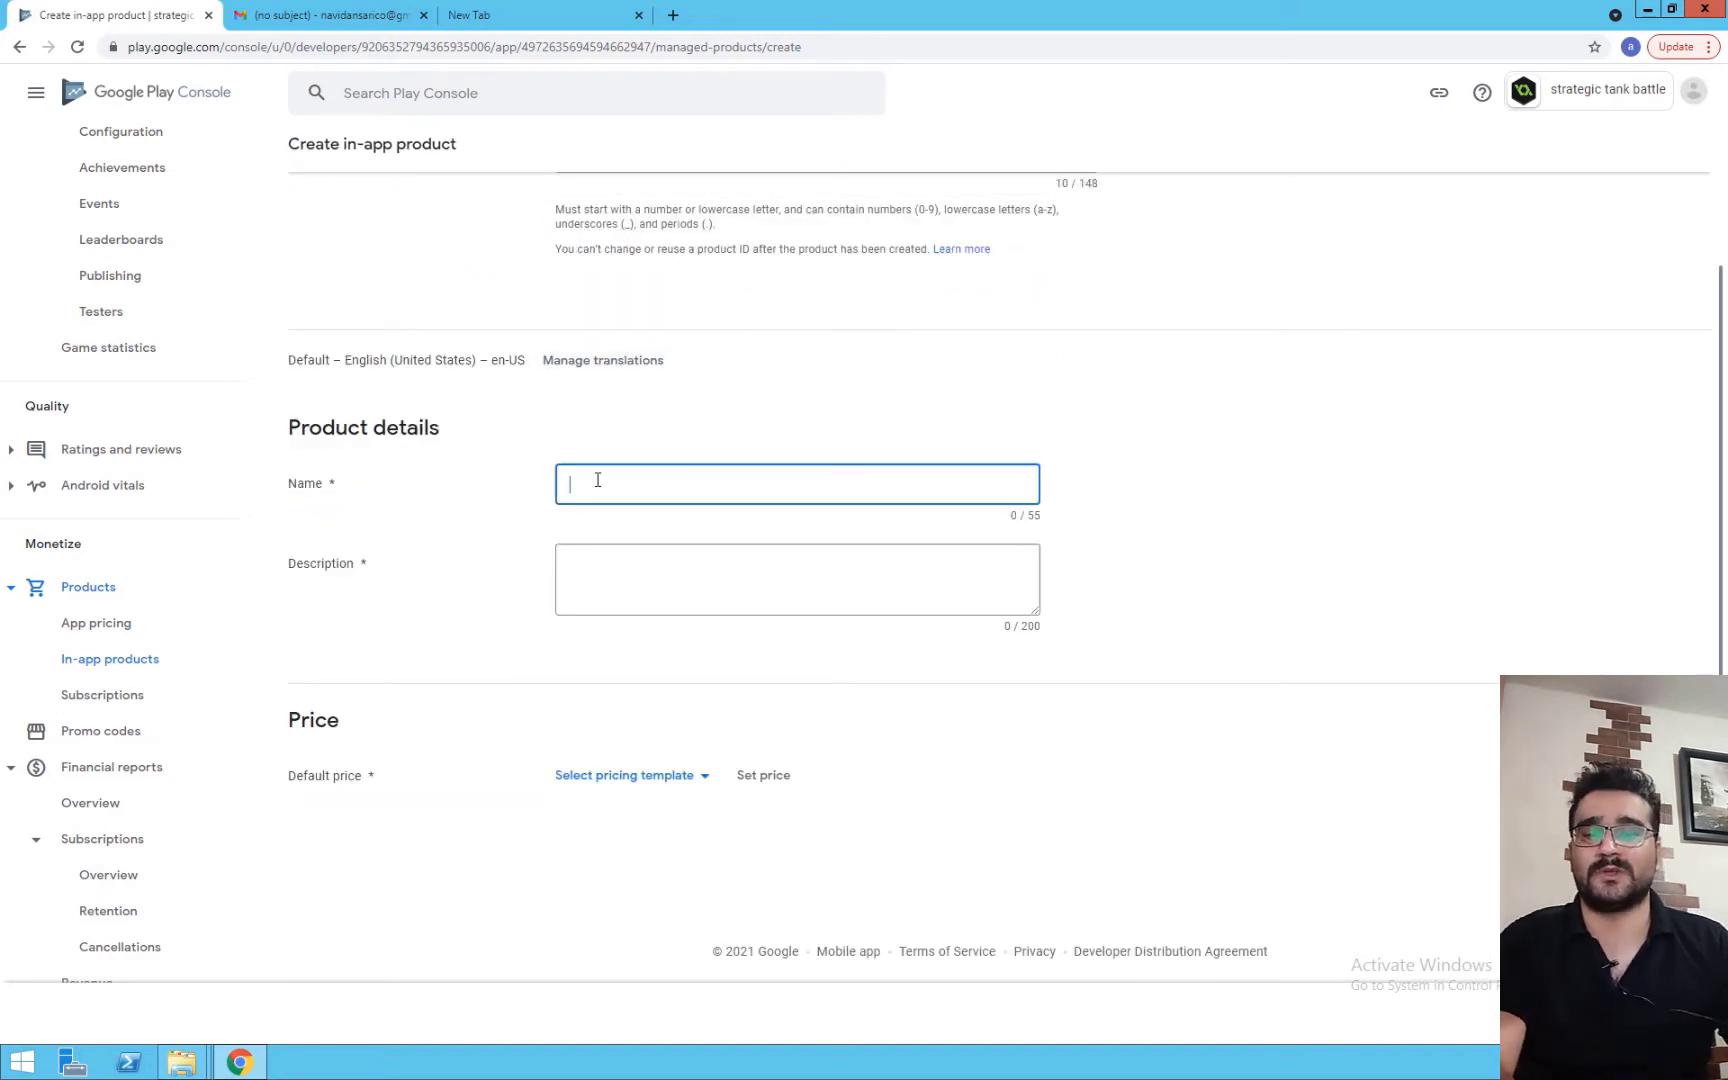
text(test)
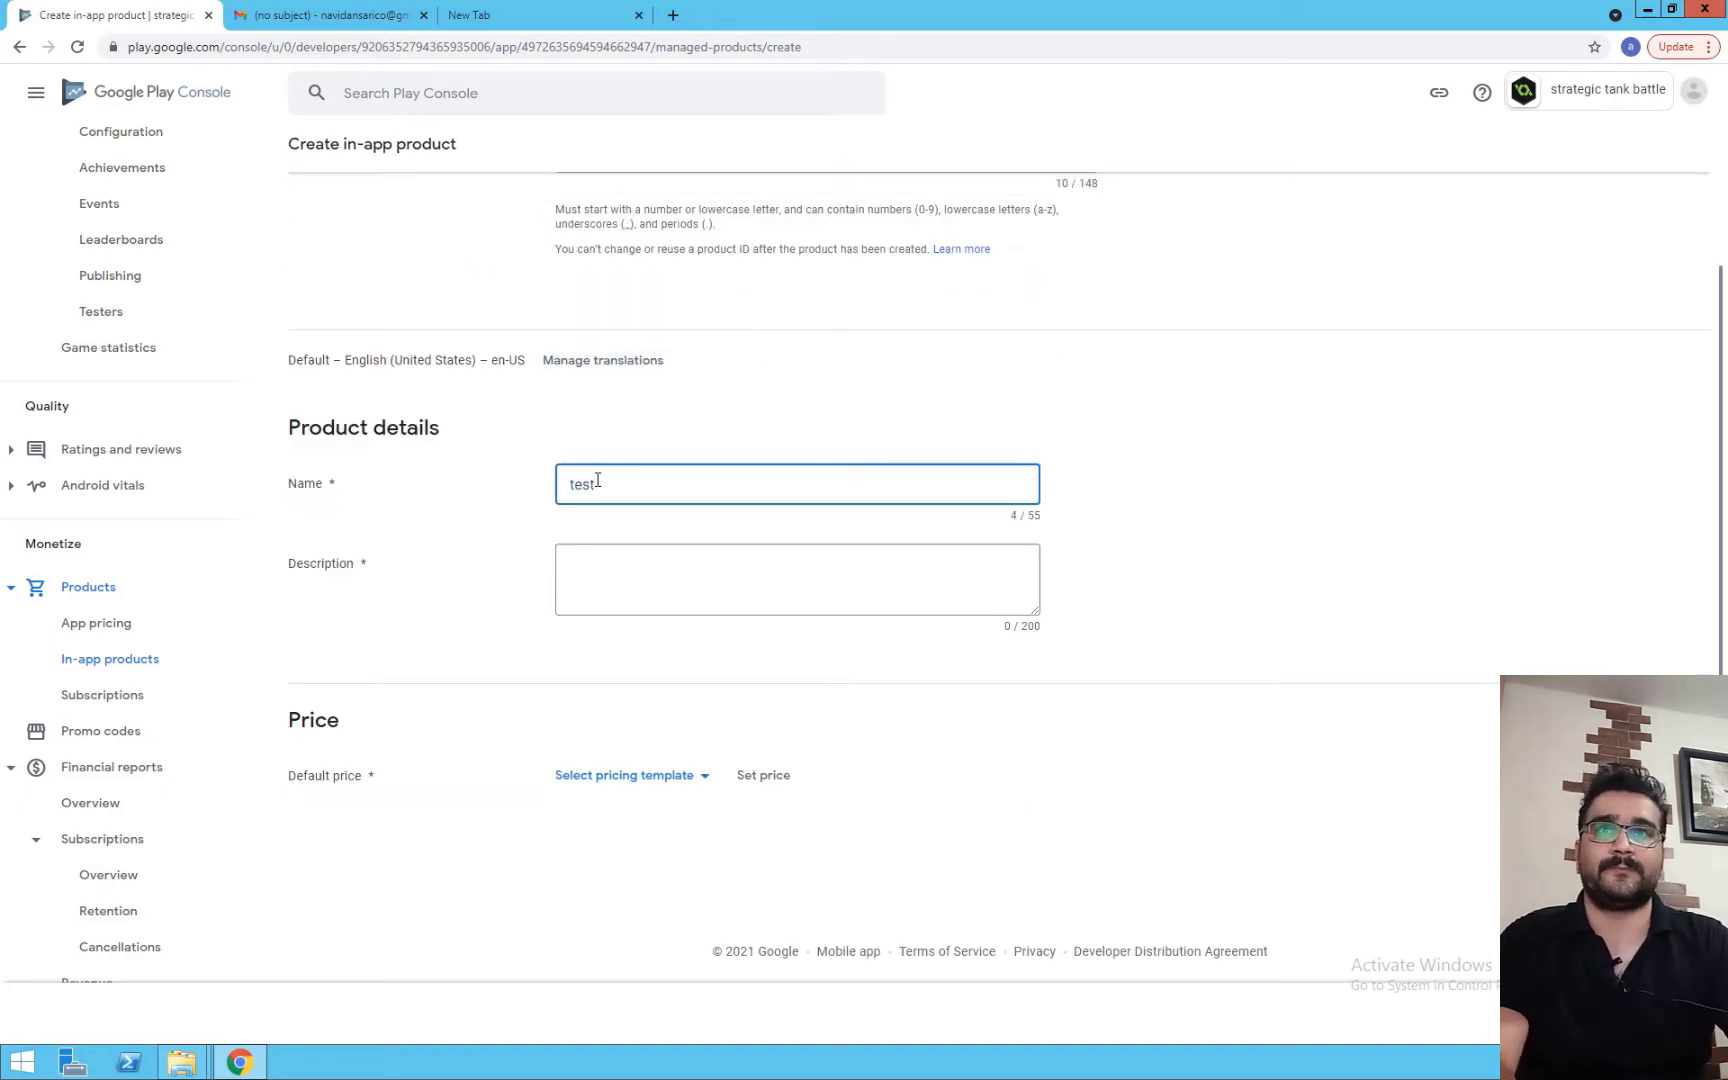
text(3)
- Copy test3 into the description and enter a default price of 1 TRY
drag(604, 485, 518, 496)
key(ctrl+c)
click(619, 575)
key(ctrl+v)
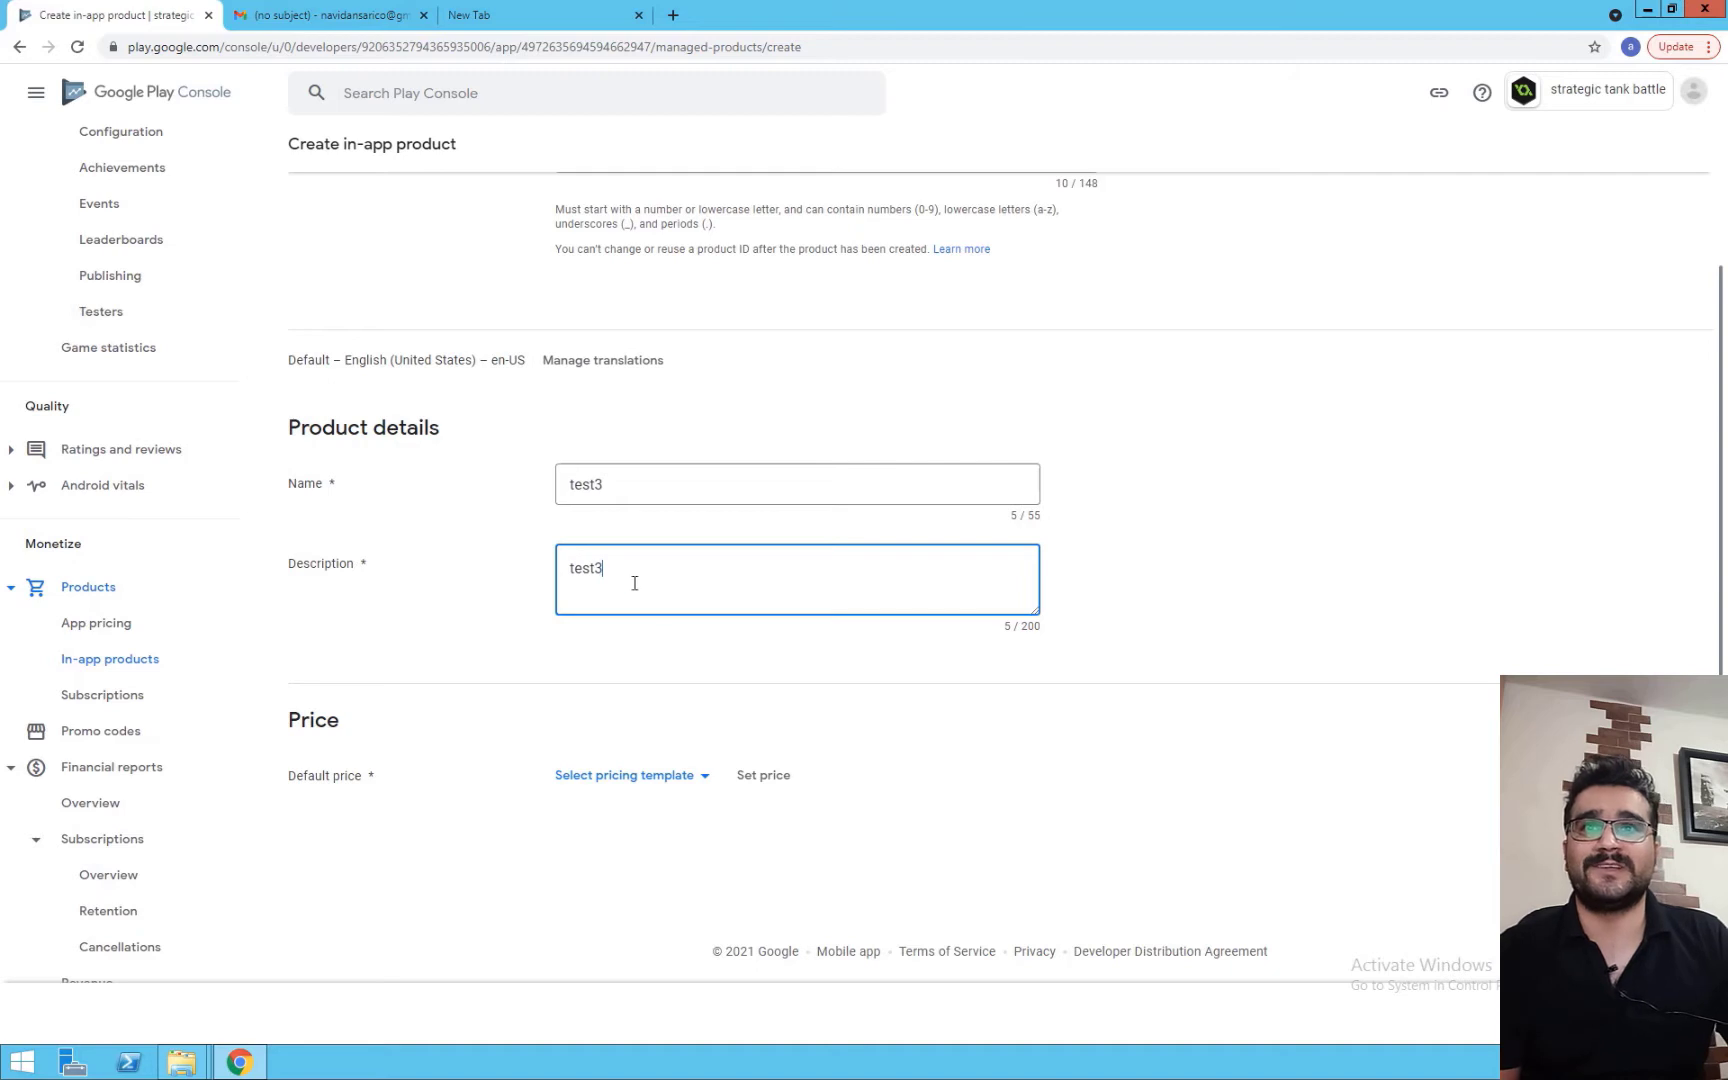
click(770, 775)
text(1)
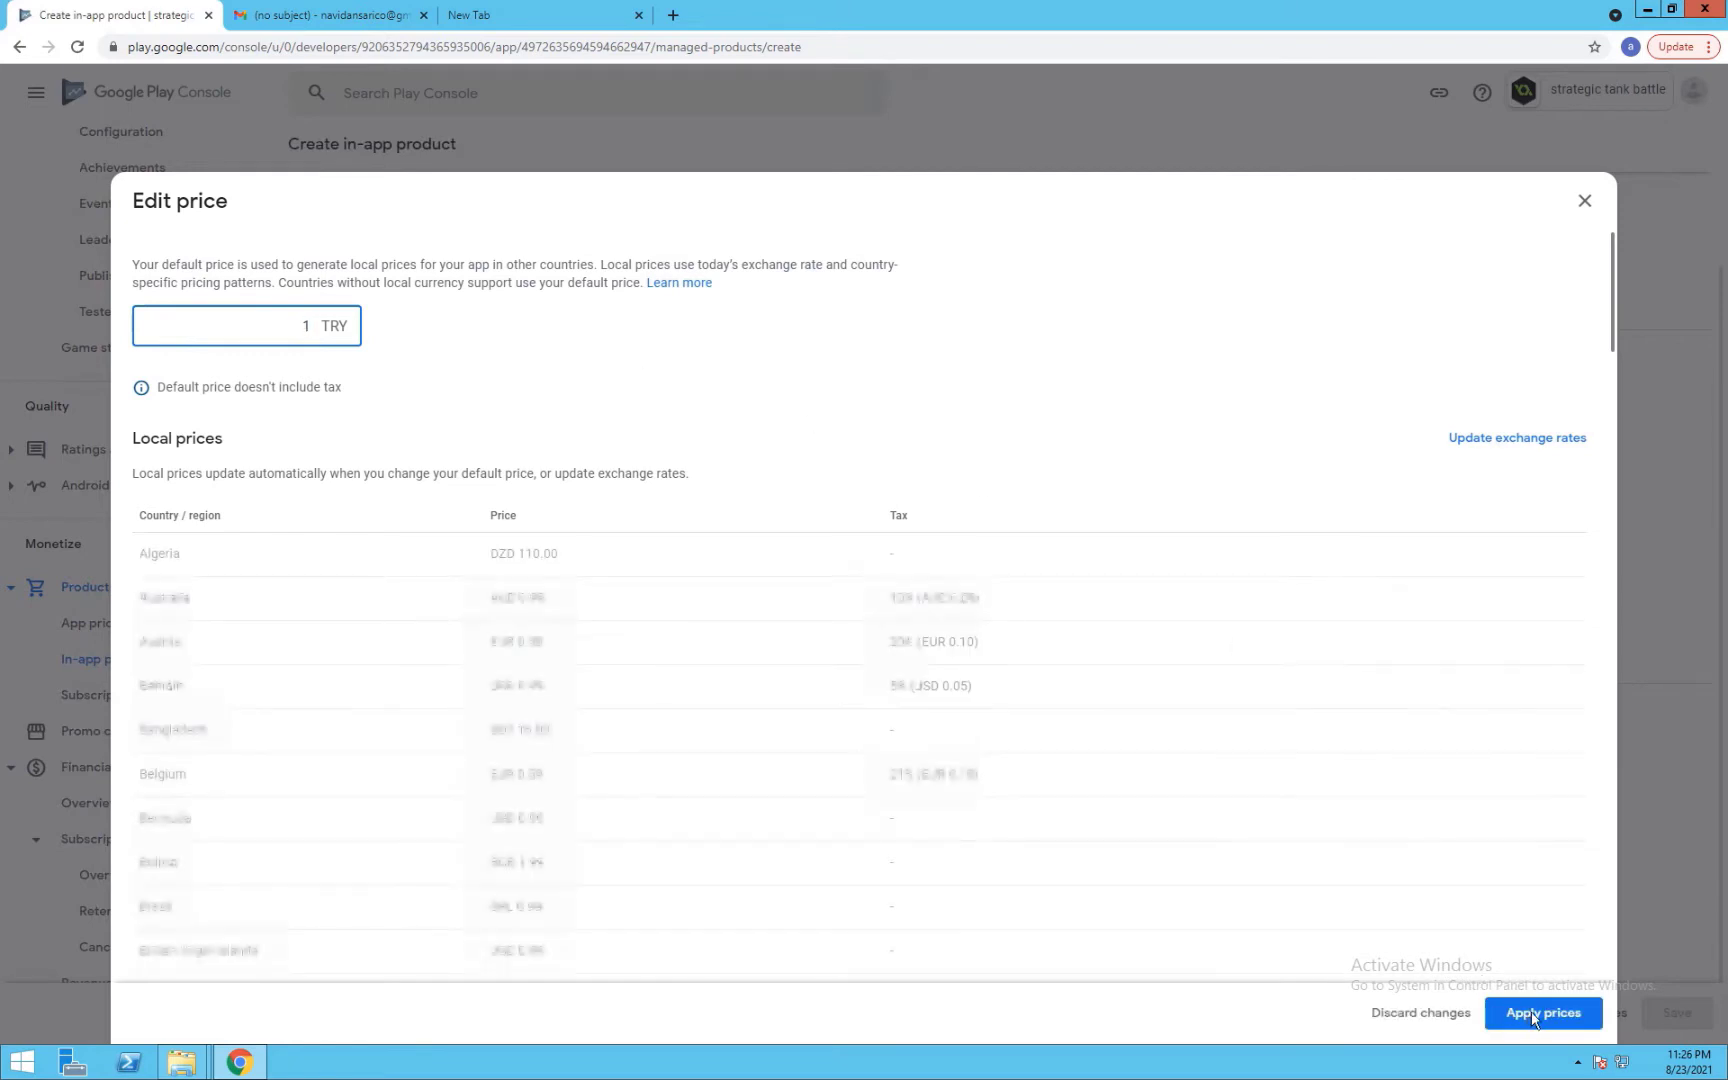
- Apply the 1 TRY price, save and activate test3, then return to the in-app products list
click(1540, 1013)
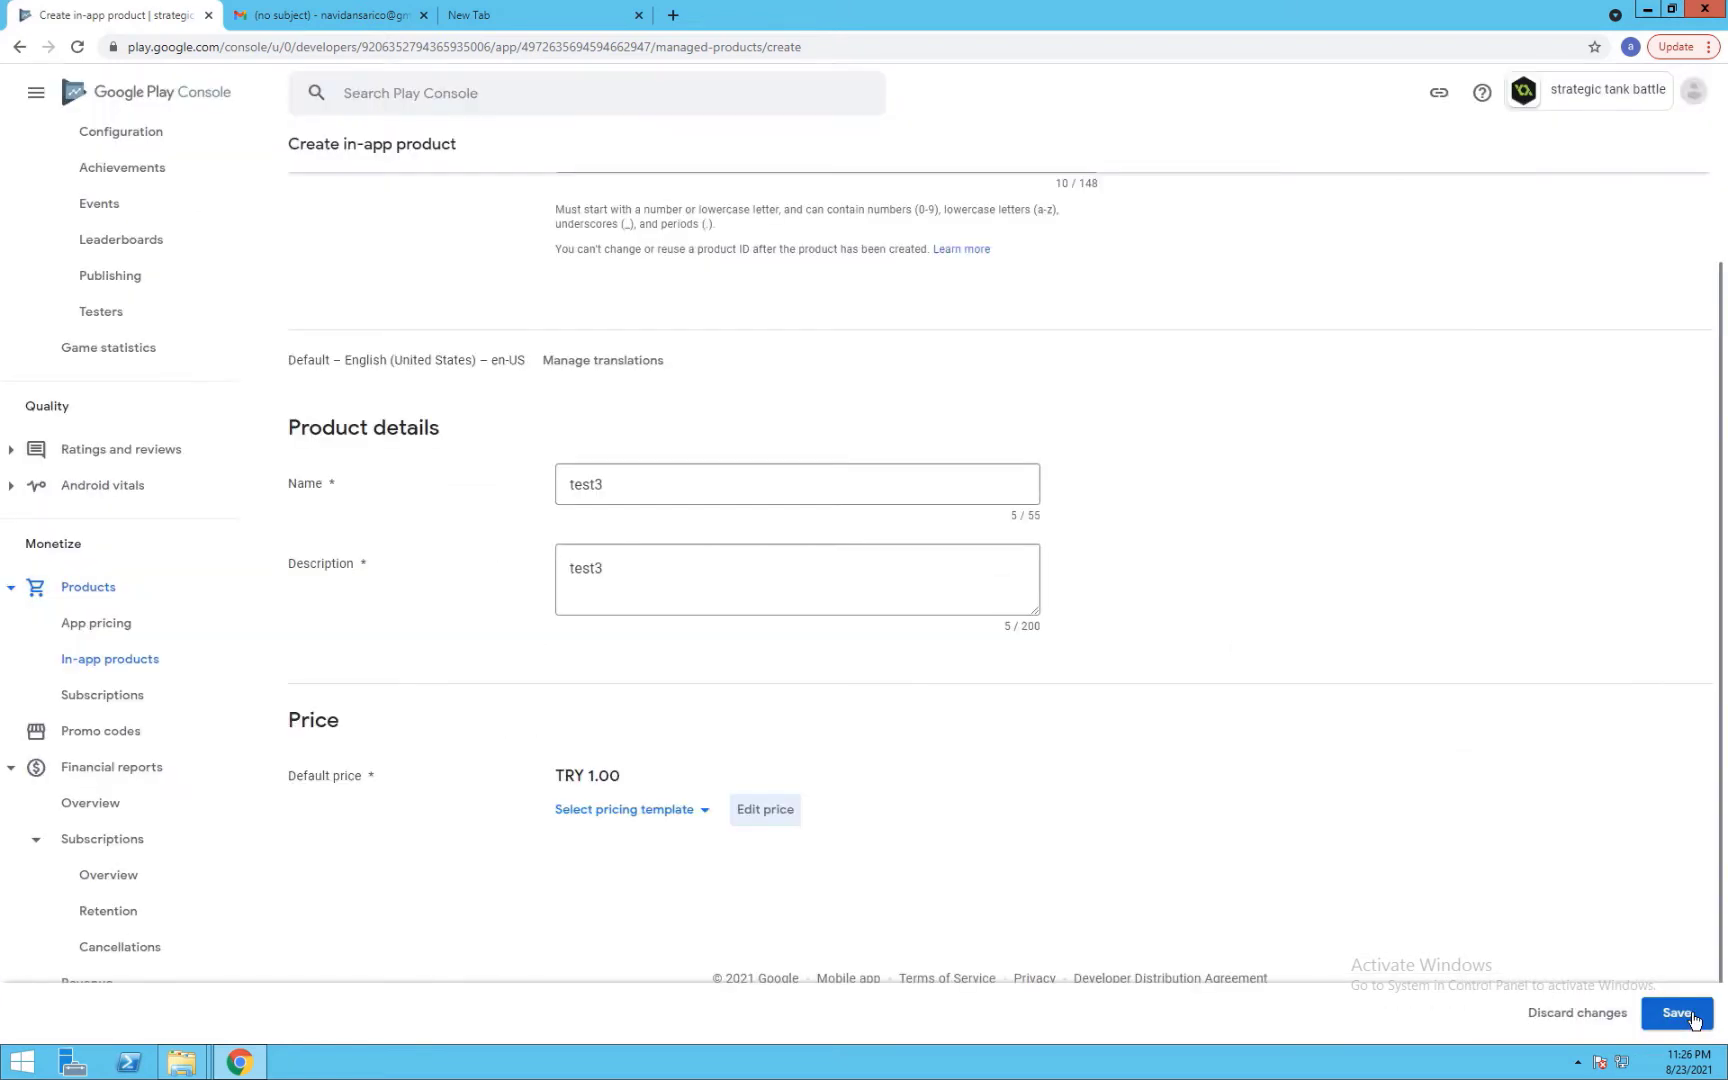
click(1678, 1013)
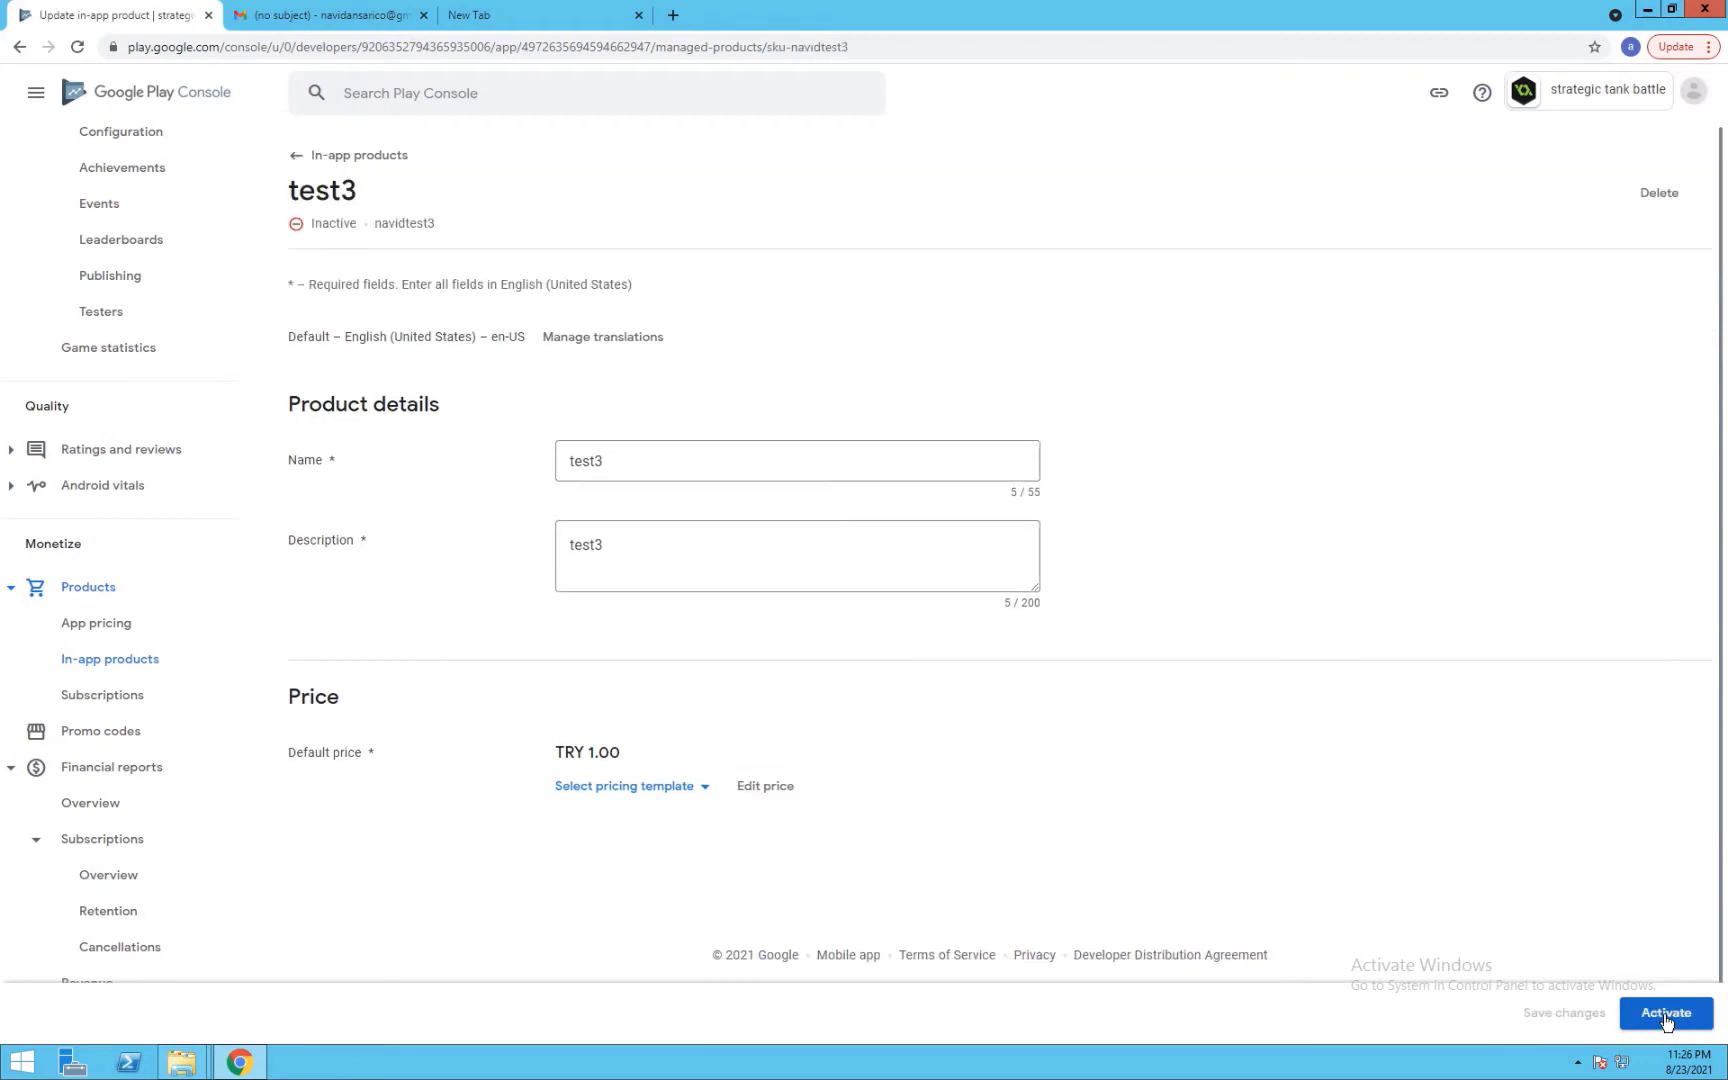
click(1666, 1013)
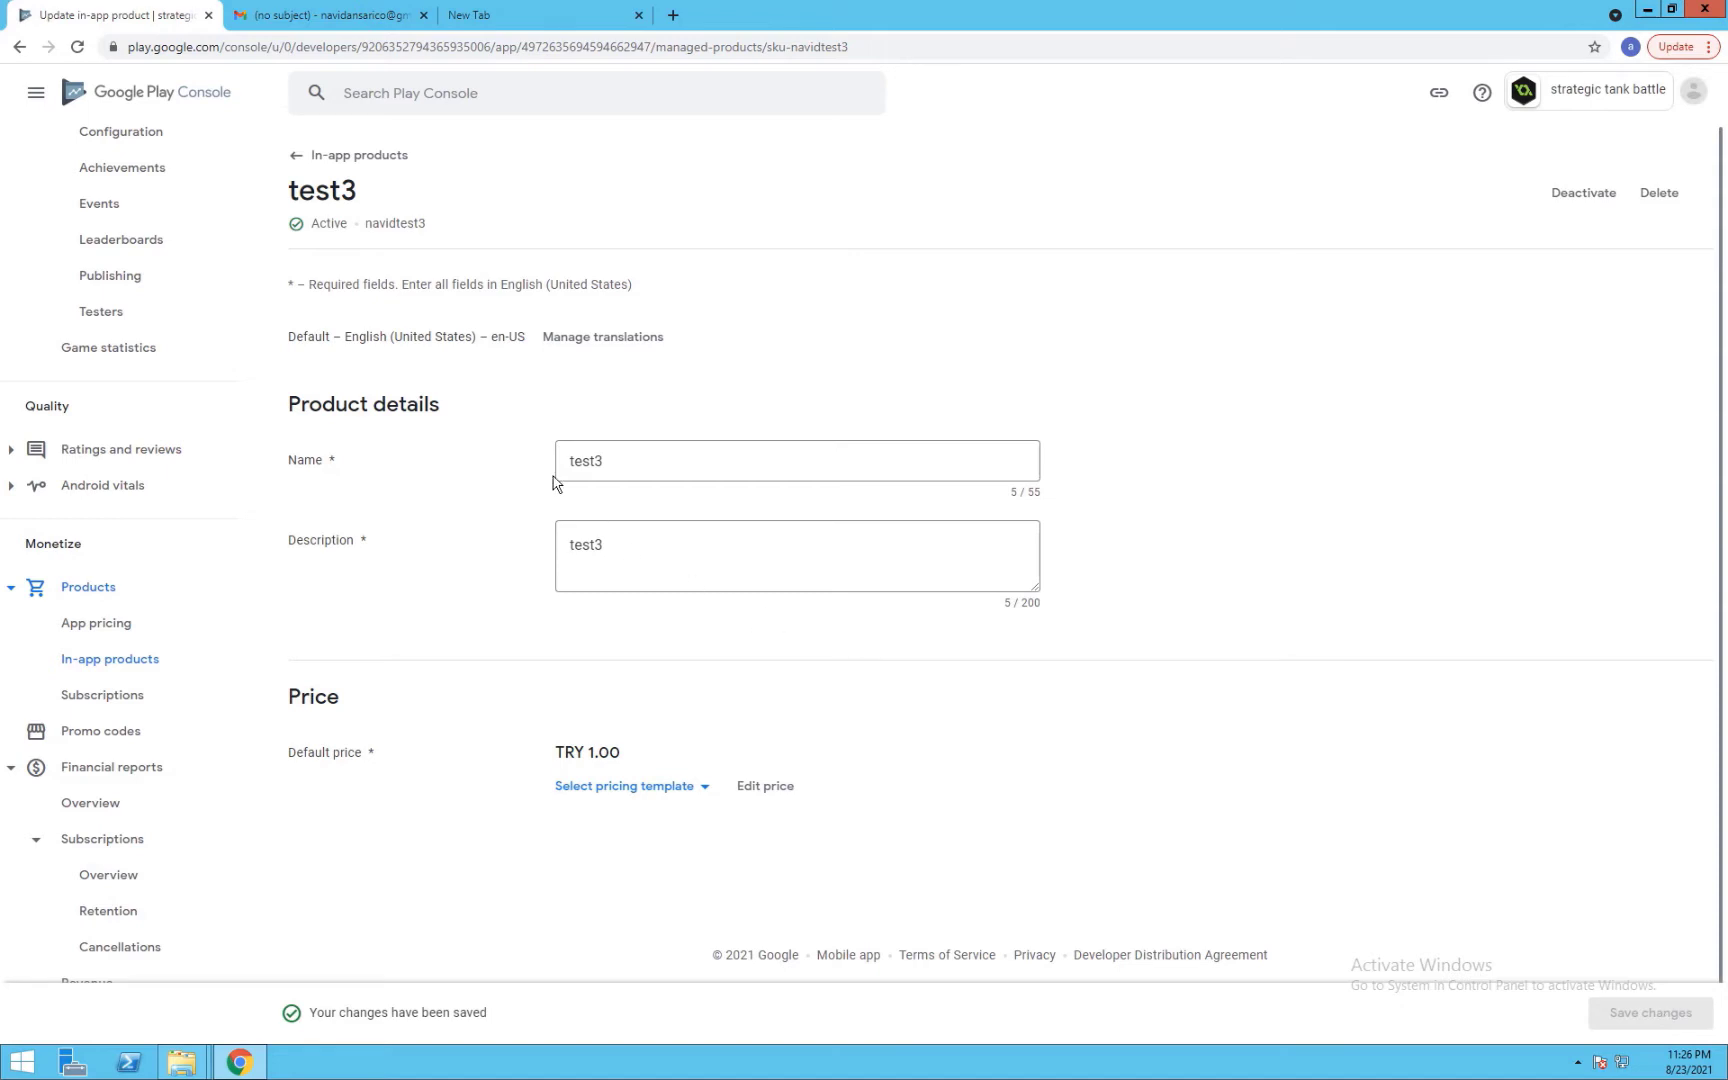
click(296, 160)
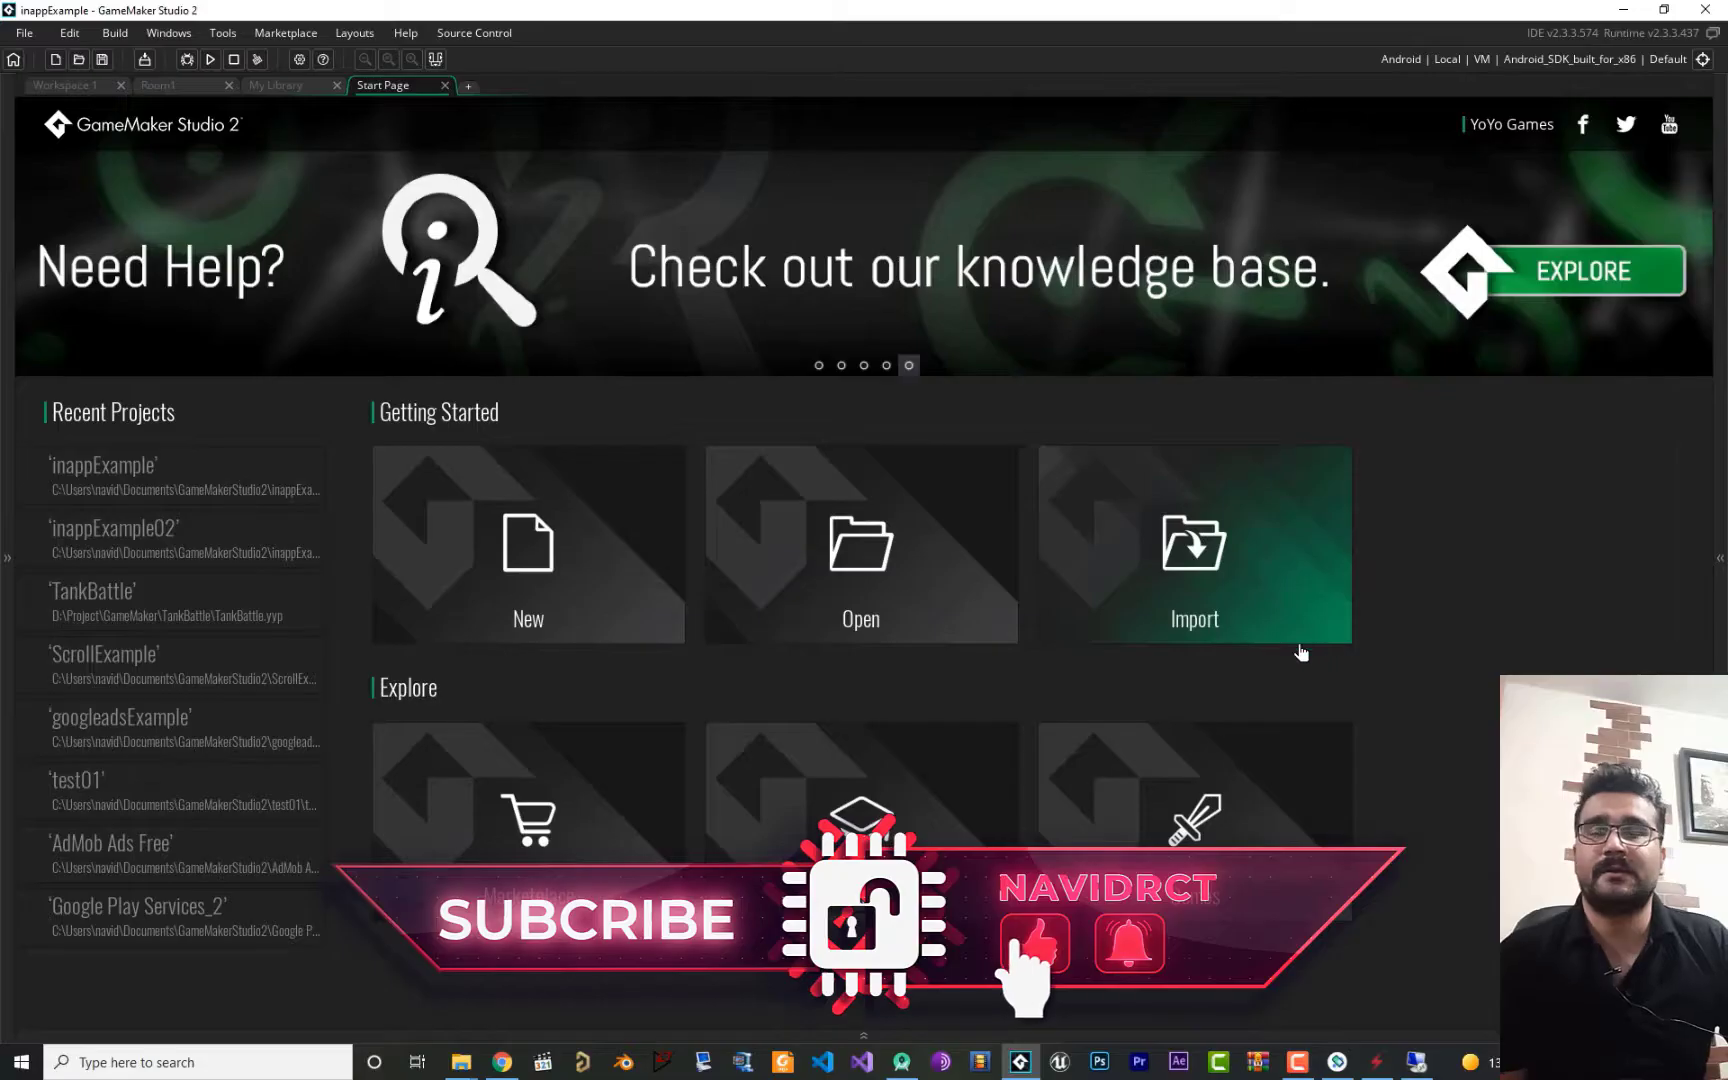
- Create a new GameMaker Language project named IAP and open its Game Options
click(549, 570)
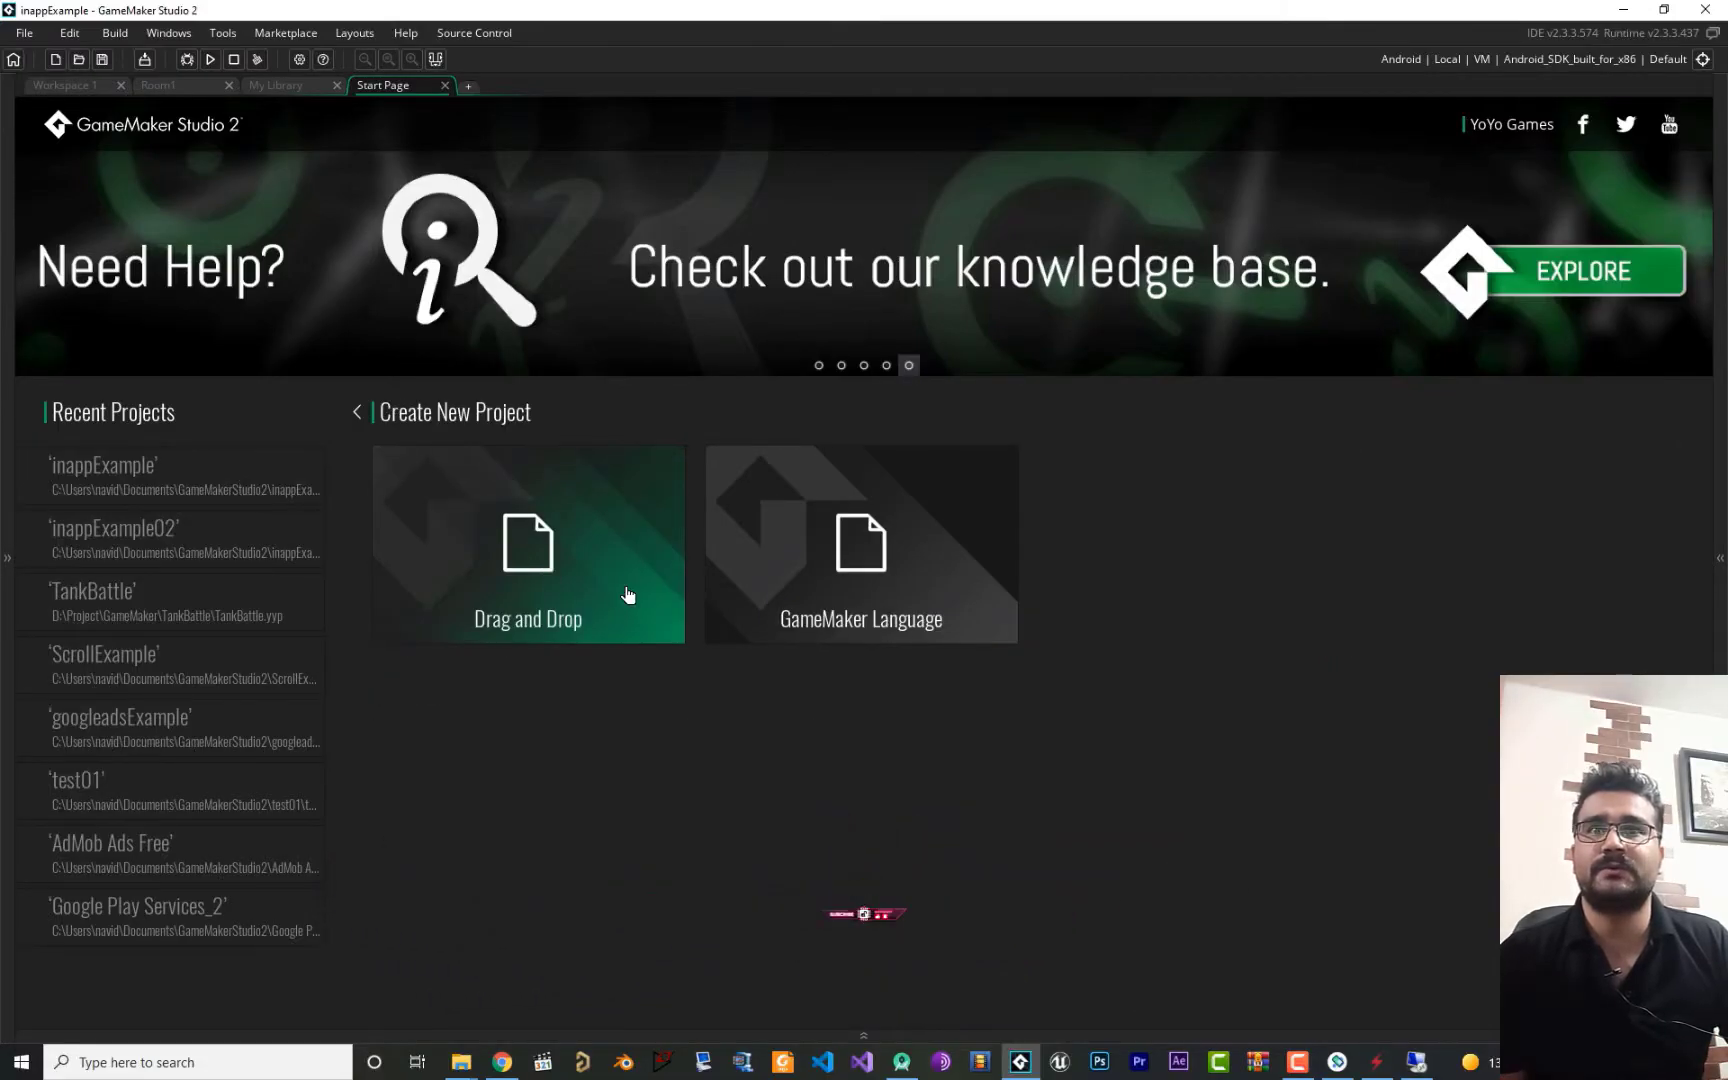
click(862, 588)
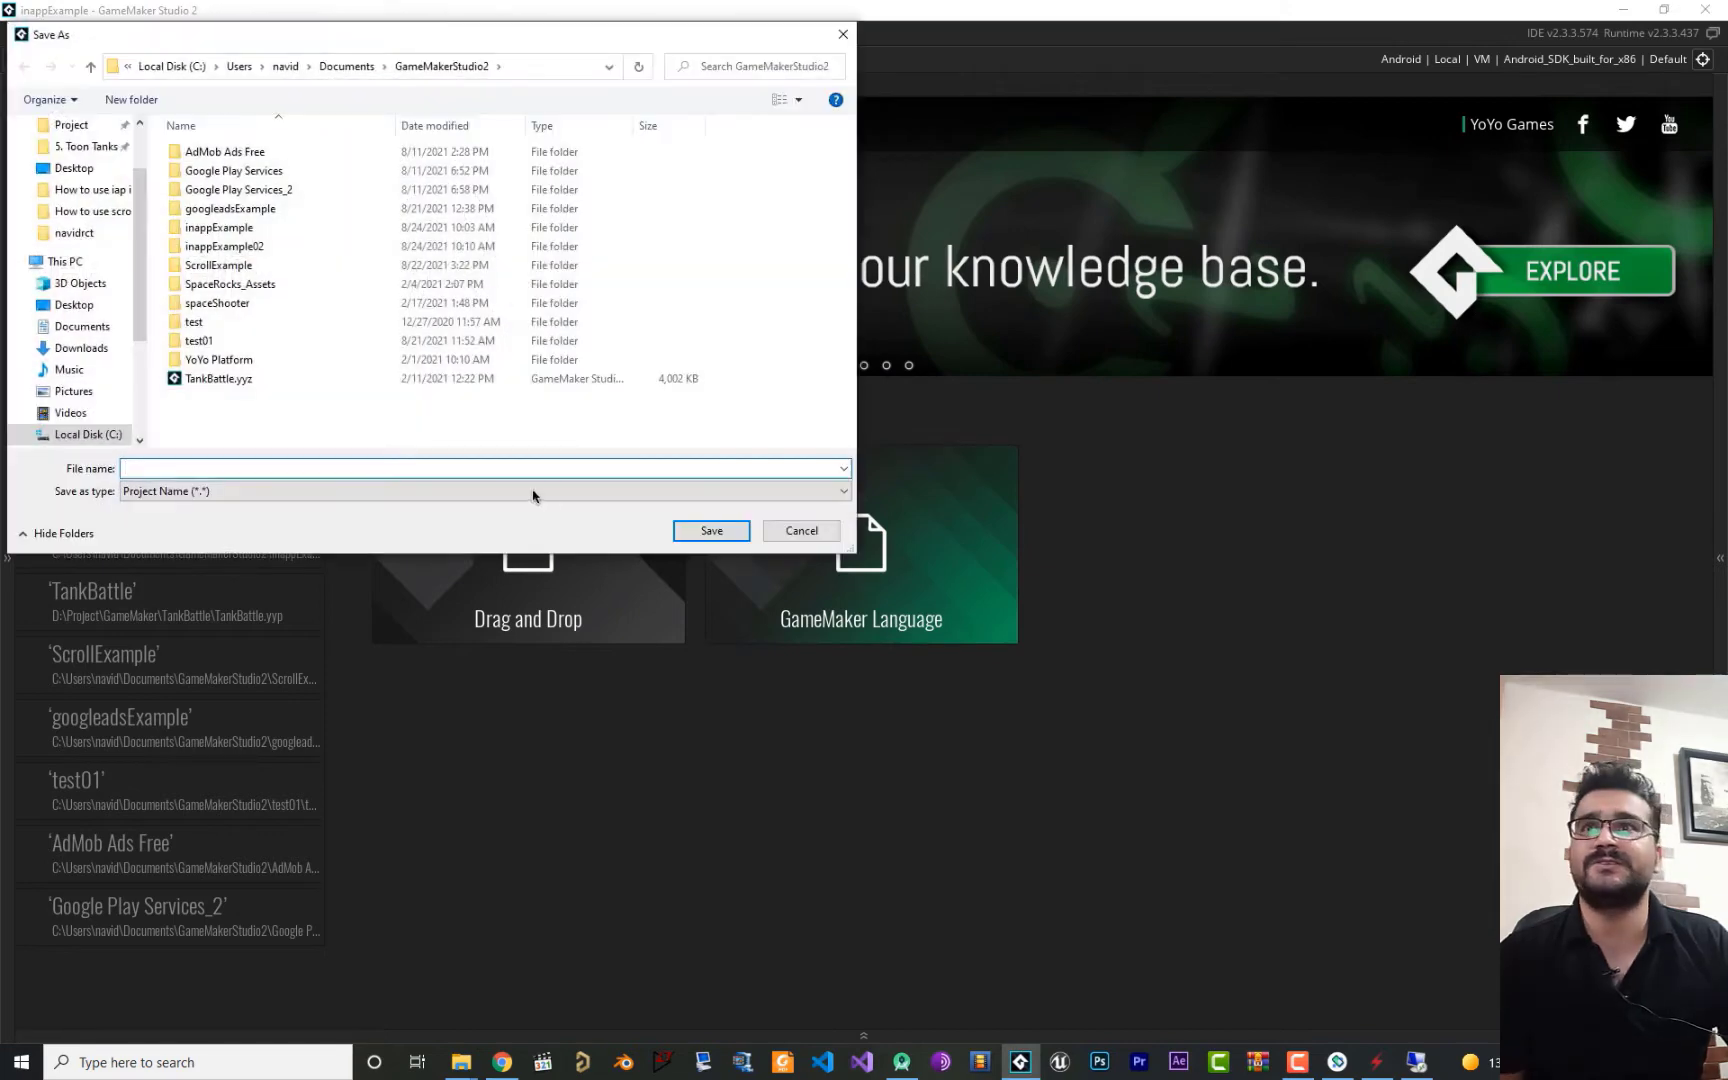
text(IAP)
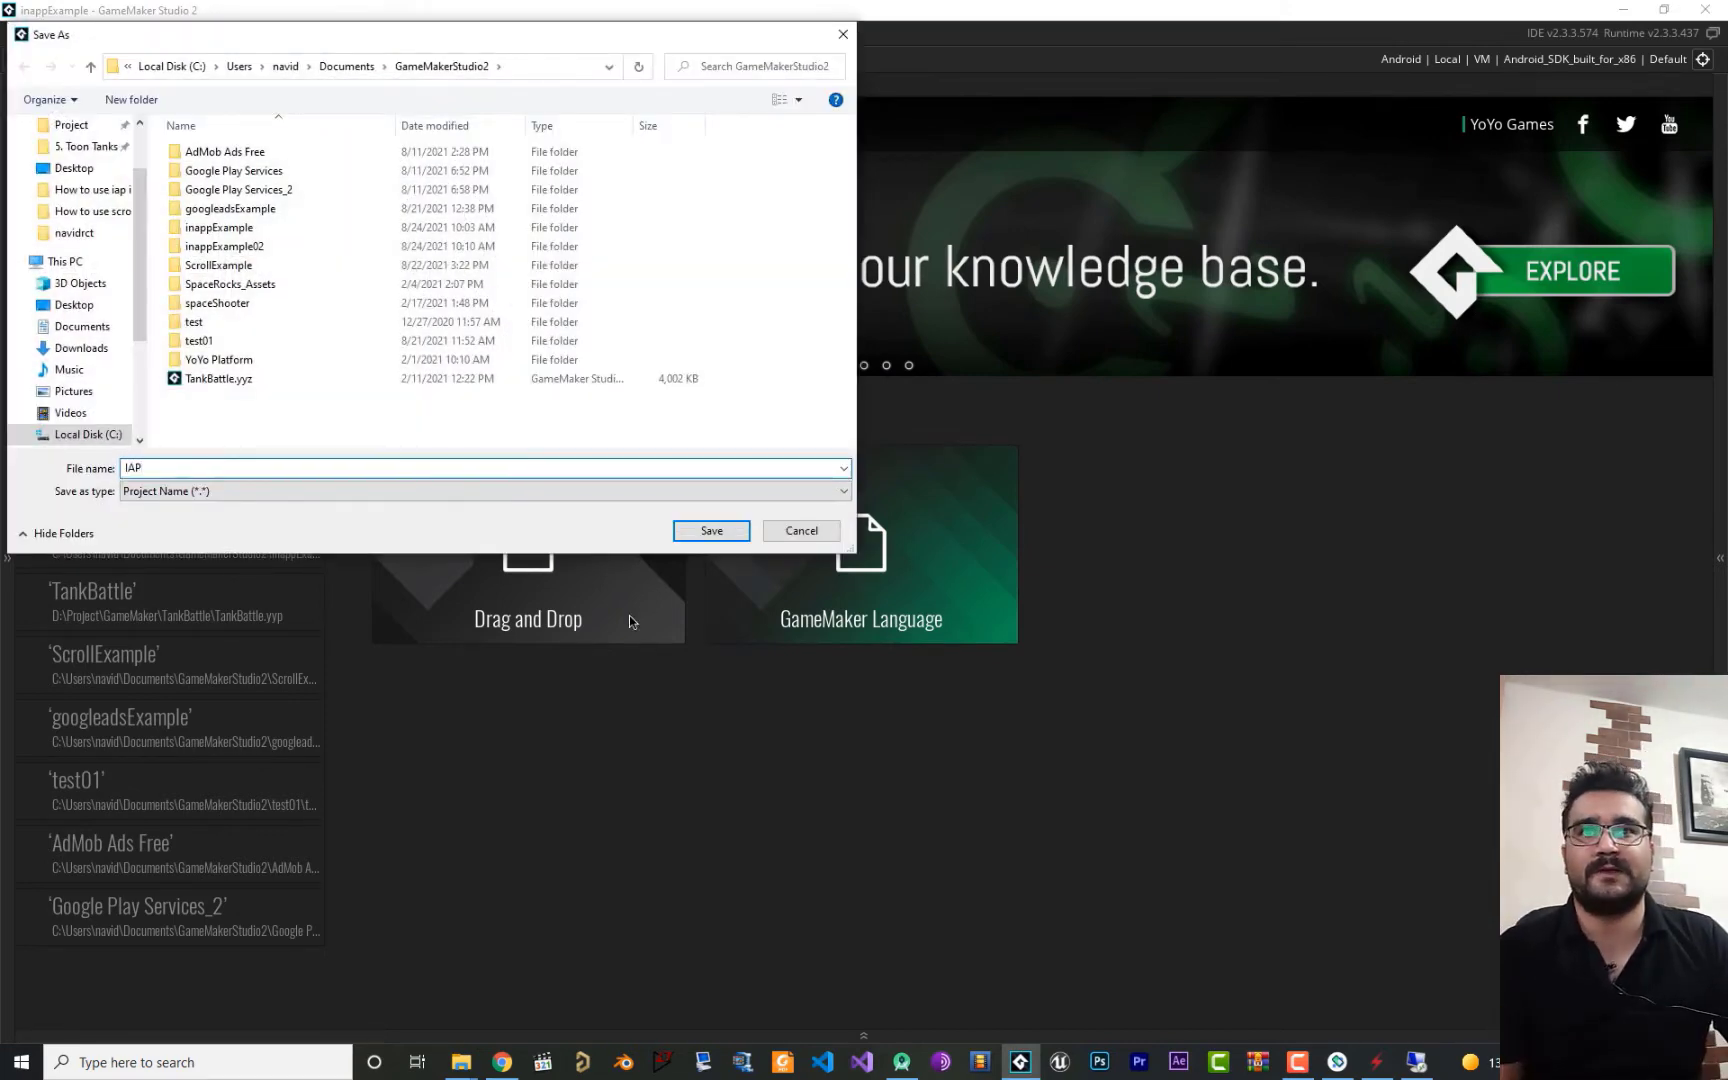
click(711, 530)
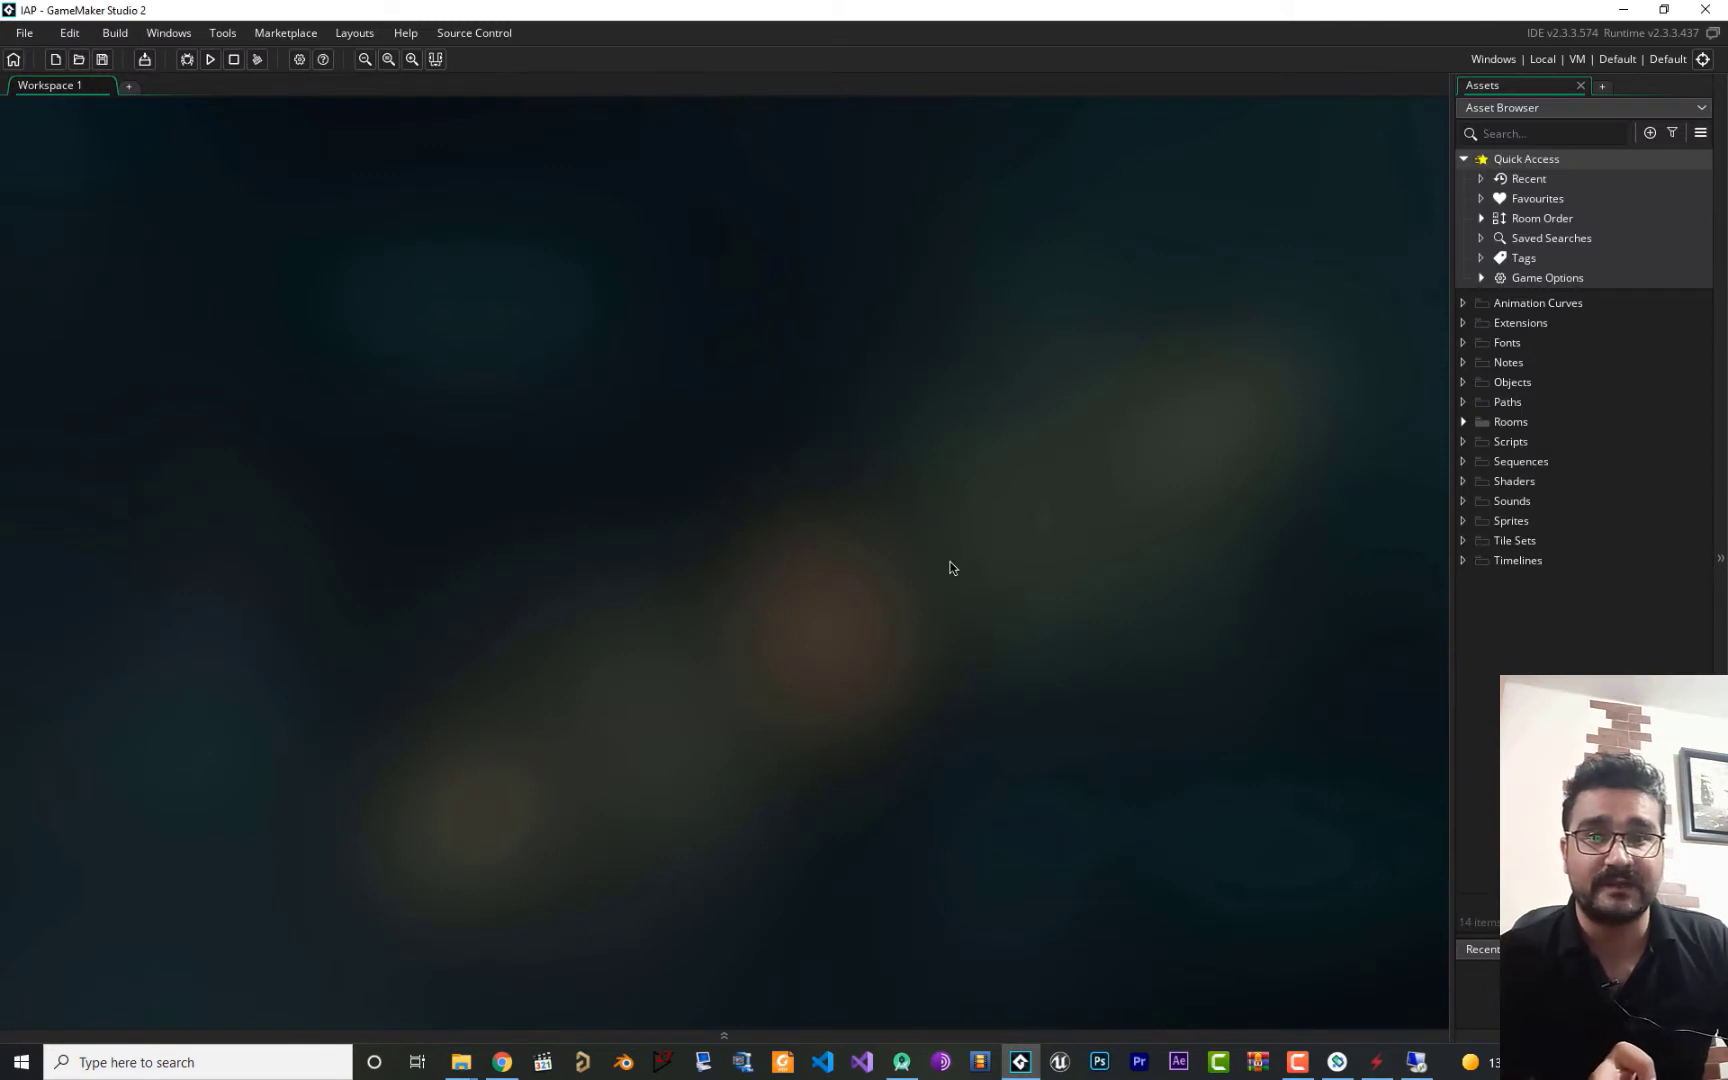
click(300, 60)
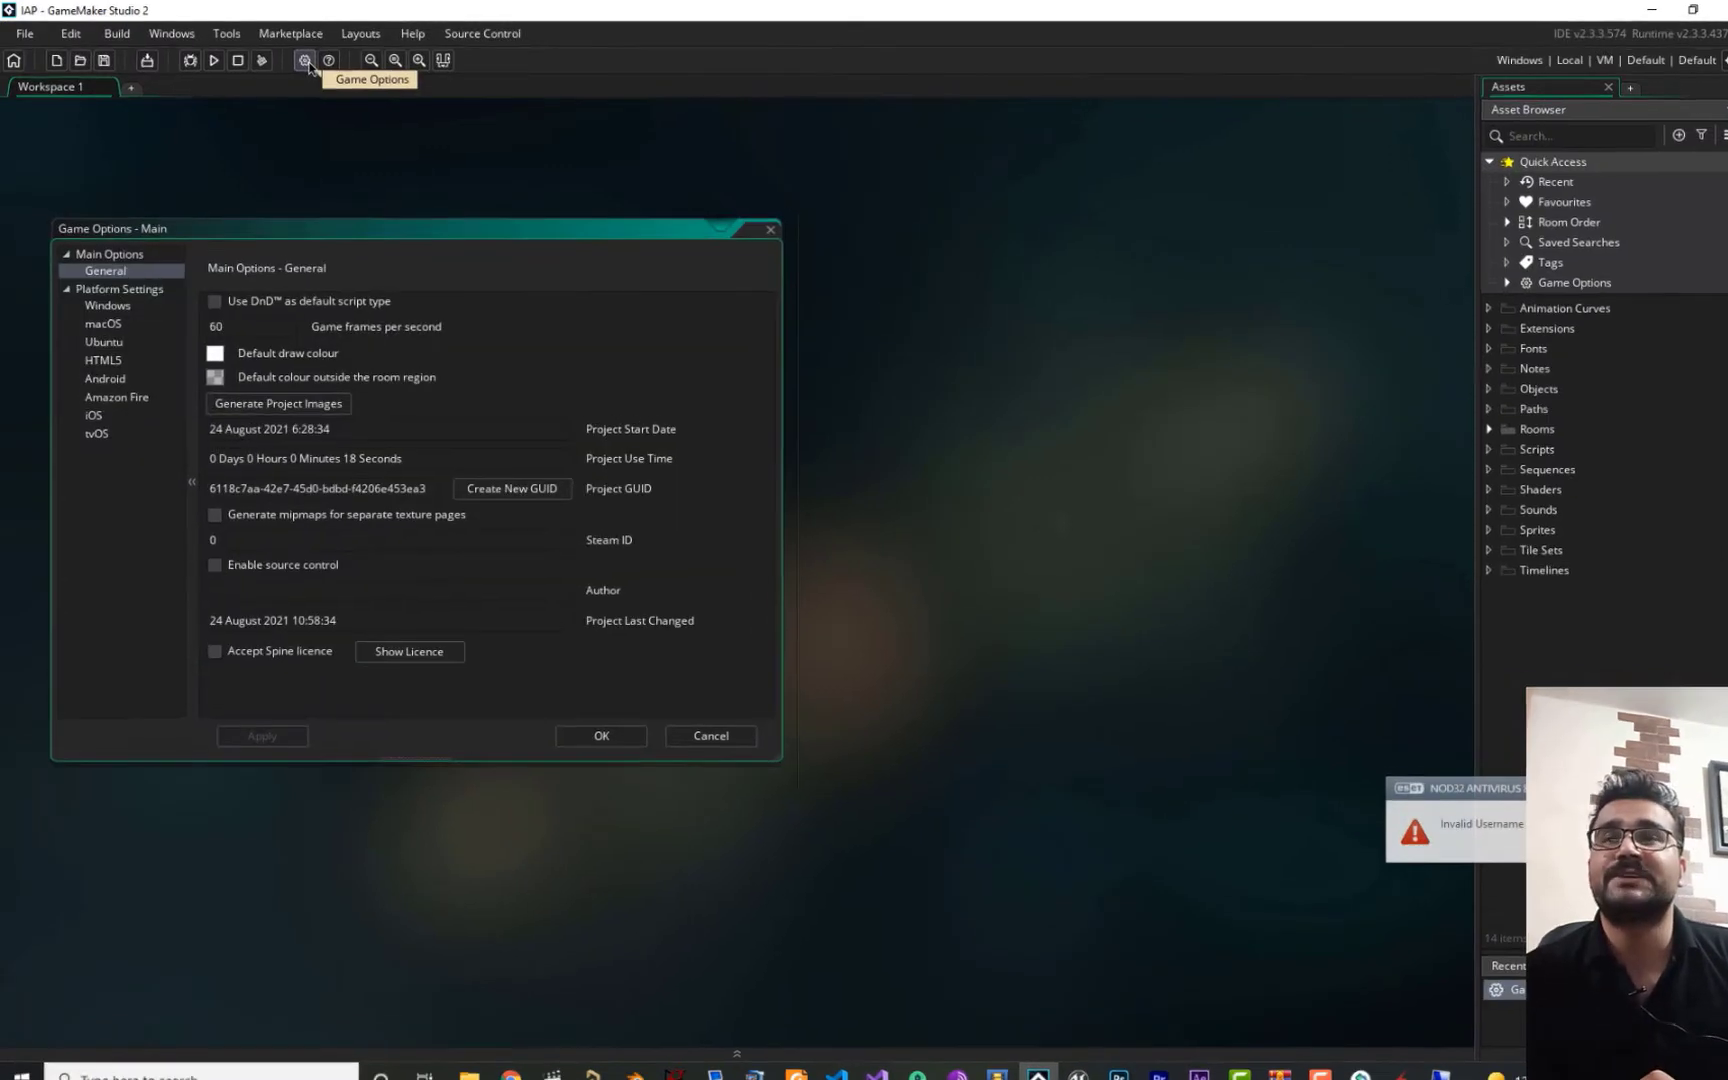
- In the Android settings, set the Package Company to mobco
click(116, 372)
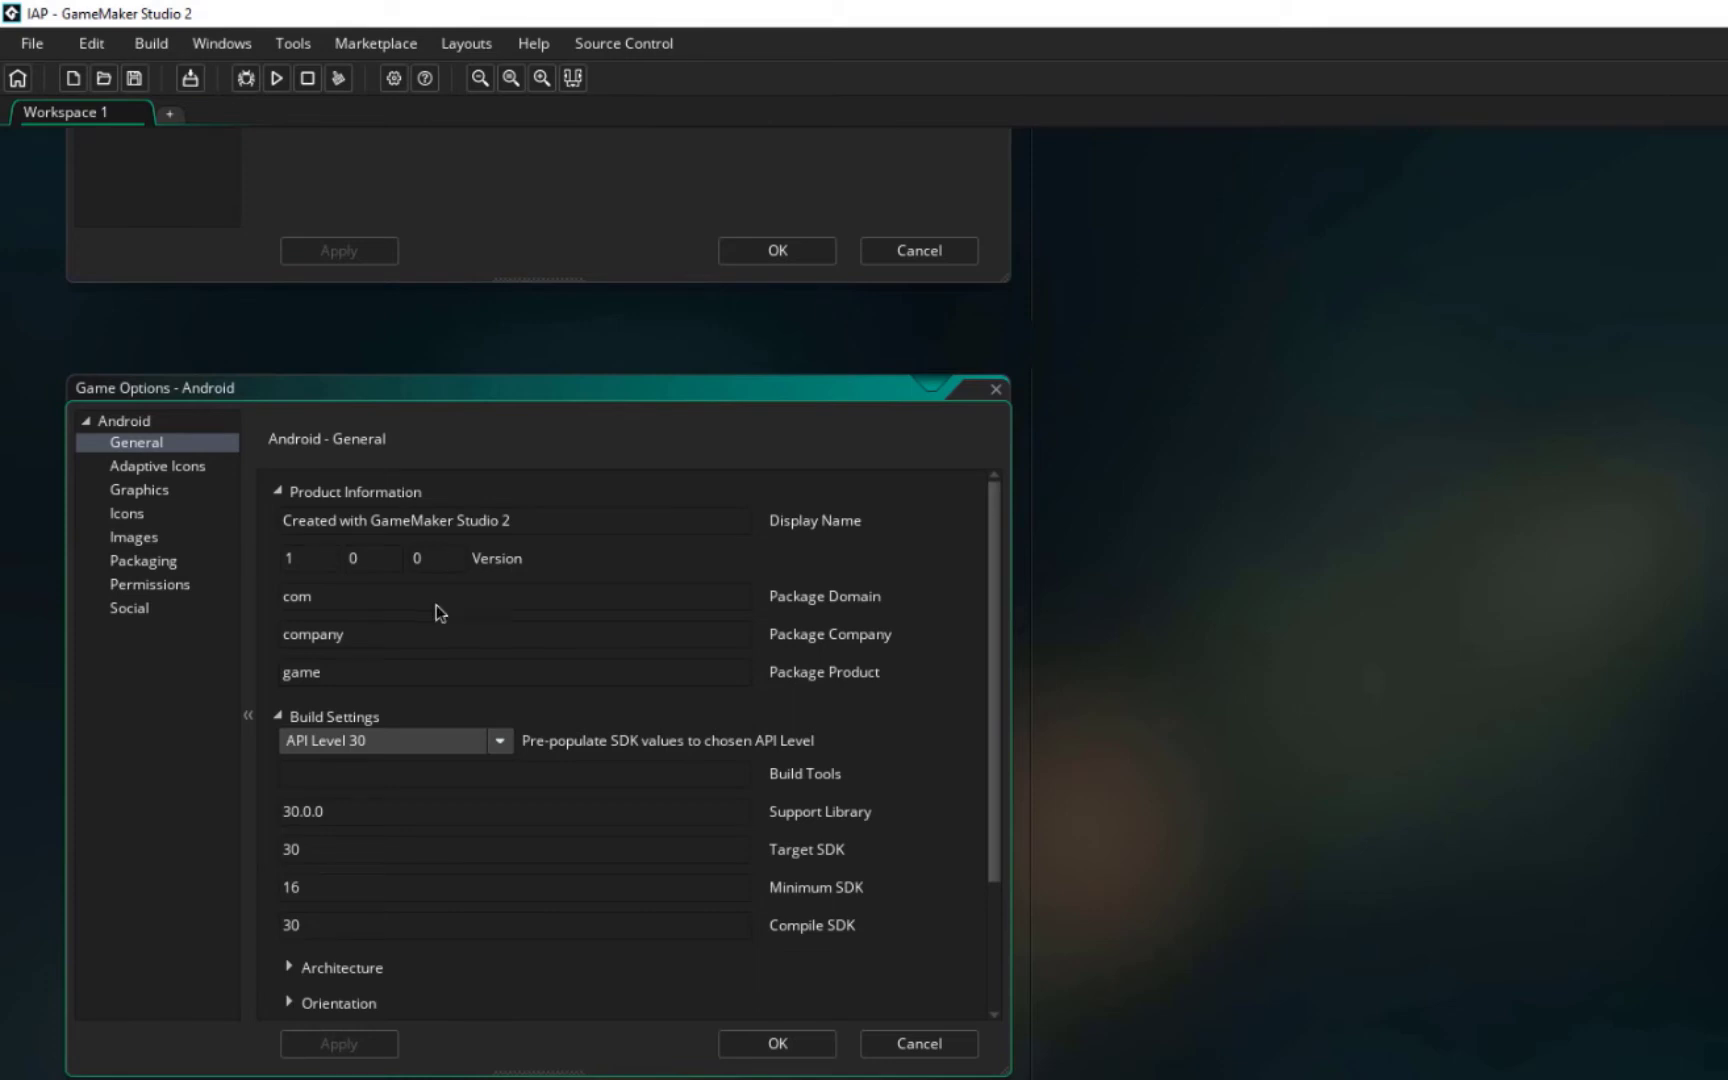
drag(328, 592, 262, 598)
drag(362, 675, 269, 676)
drag(367, 640, 277, 645)
drag(333, 597, 284, 598)
drag(370, 640, 217, 632)
drag(336, 672, 278, 675)
drag(365, 636, 243, 640)
drag(325, 600, 243, 638)
text(sk)
key(BackSpace)
key(BackSpace)
text(mobco)
- Set the Package Product to tankbattle and the last version number to 5
drag(331, 672, 238, 682)
text(tankbattle)
double_click(424, 557)
text(5)
- Confirm version 1.0.5 and package com.mobco.tankbattle, then focus Packaging's Google Licensing Public Key box
click(444, 569)
scroll(582, 890, down, 3)
scroll(585, 894, up, 3)
double_click(345, 598)
double_click(328, 635)
double_click(366, 681)
click(423, 561)
double_click(420, 561)
click(173, 566)
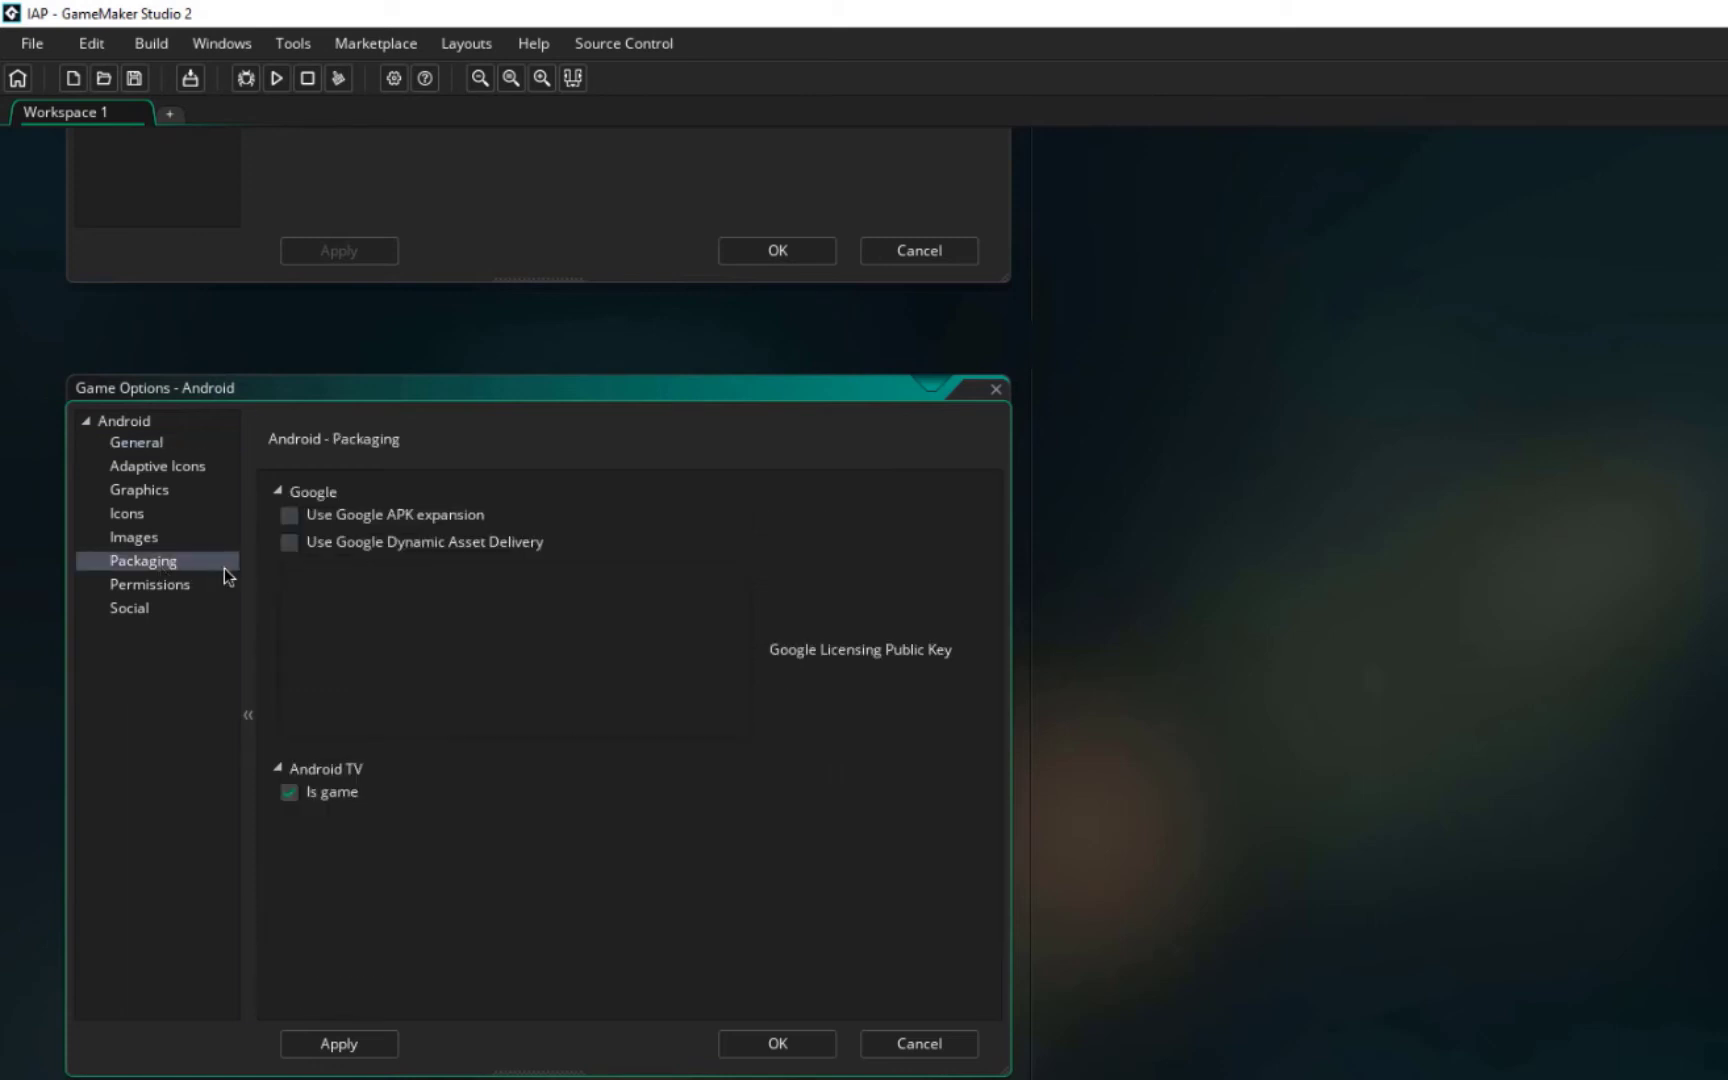
click(491, 631)
- Copy the Base64 RSA licensing public key from Play Console's Monetization setup page
key(alt+Tab)
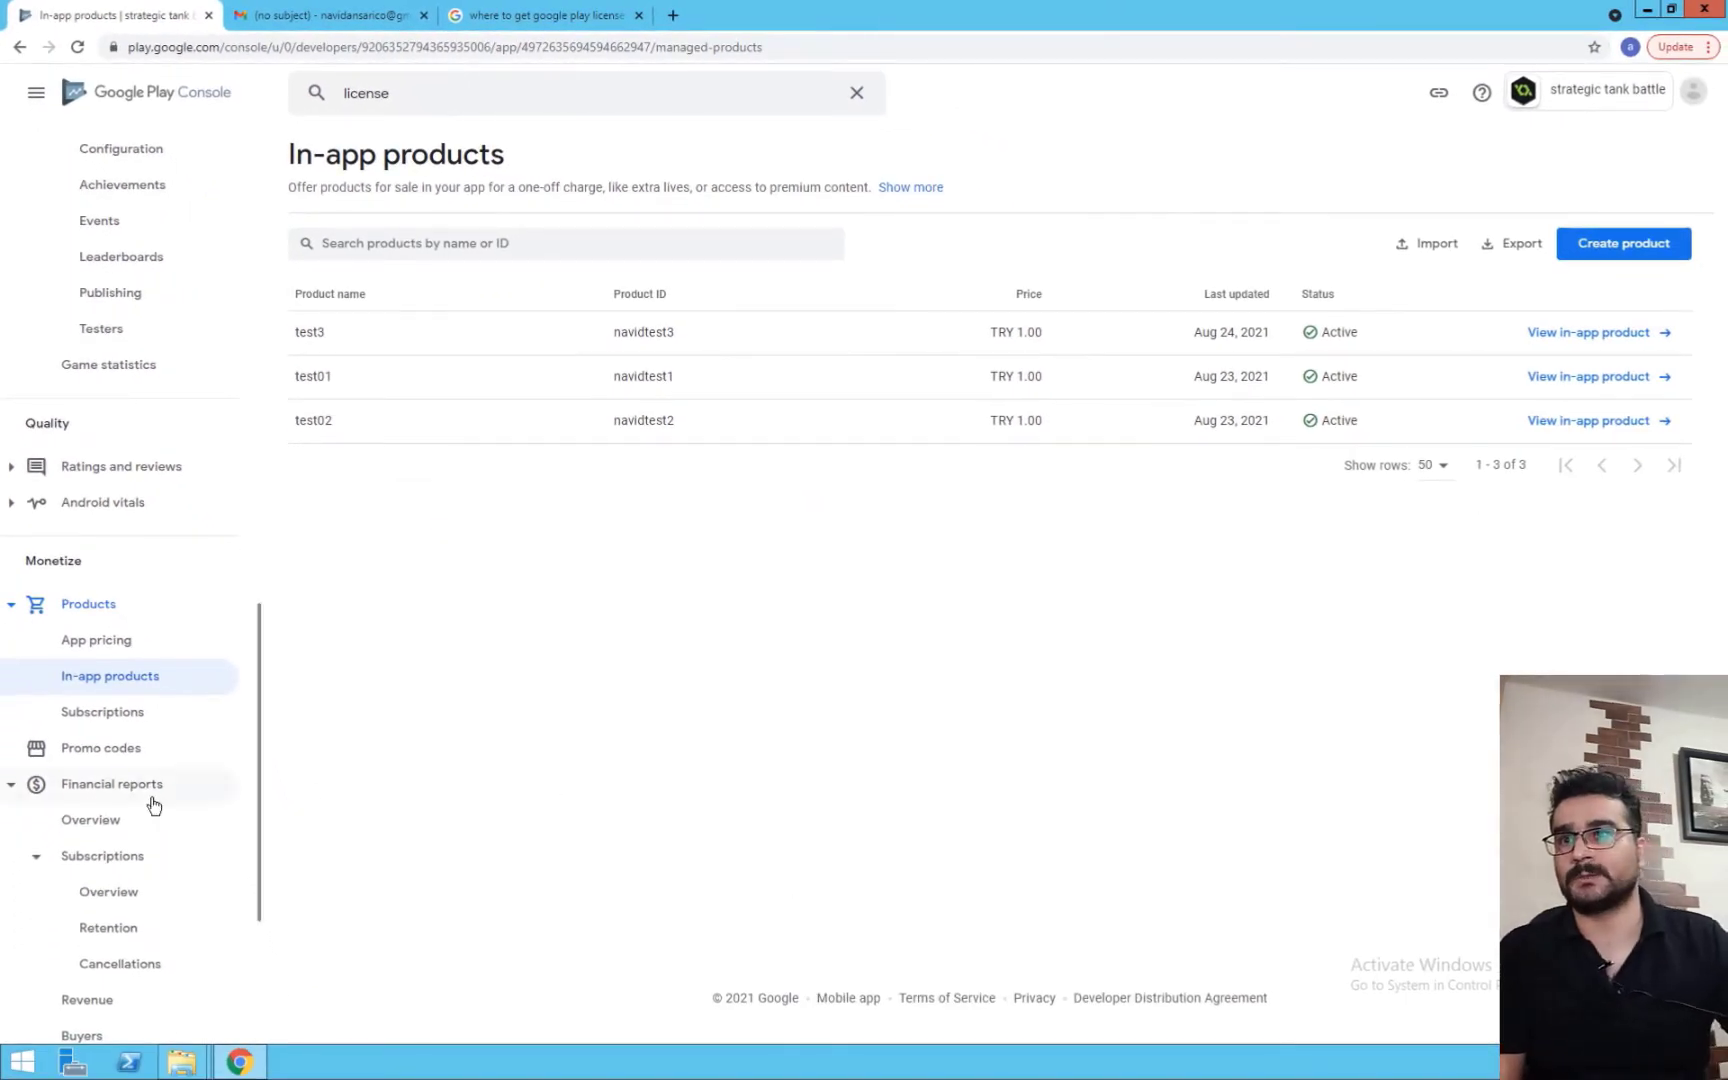
scroll(153, 805, down, 3)
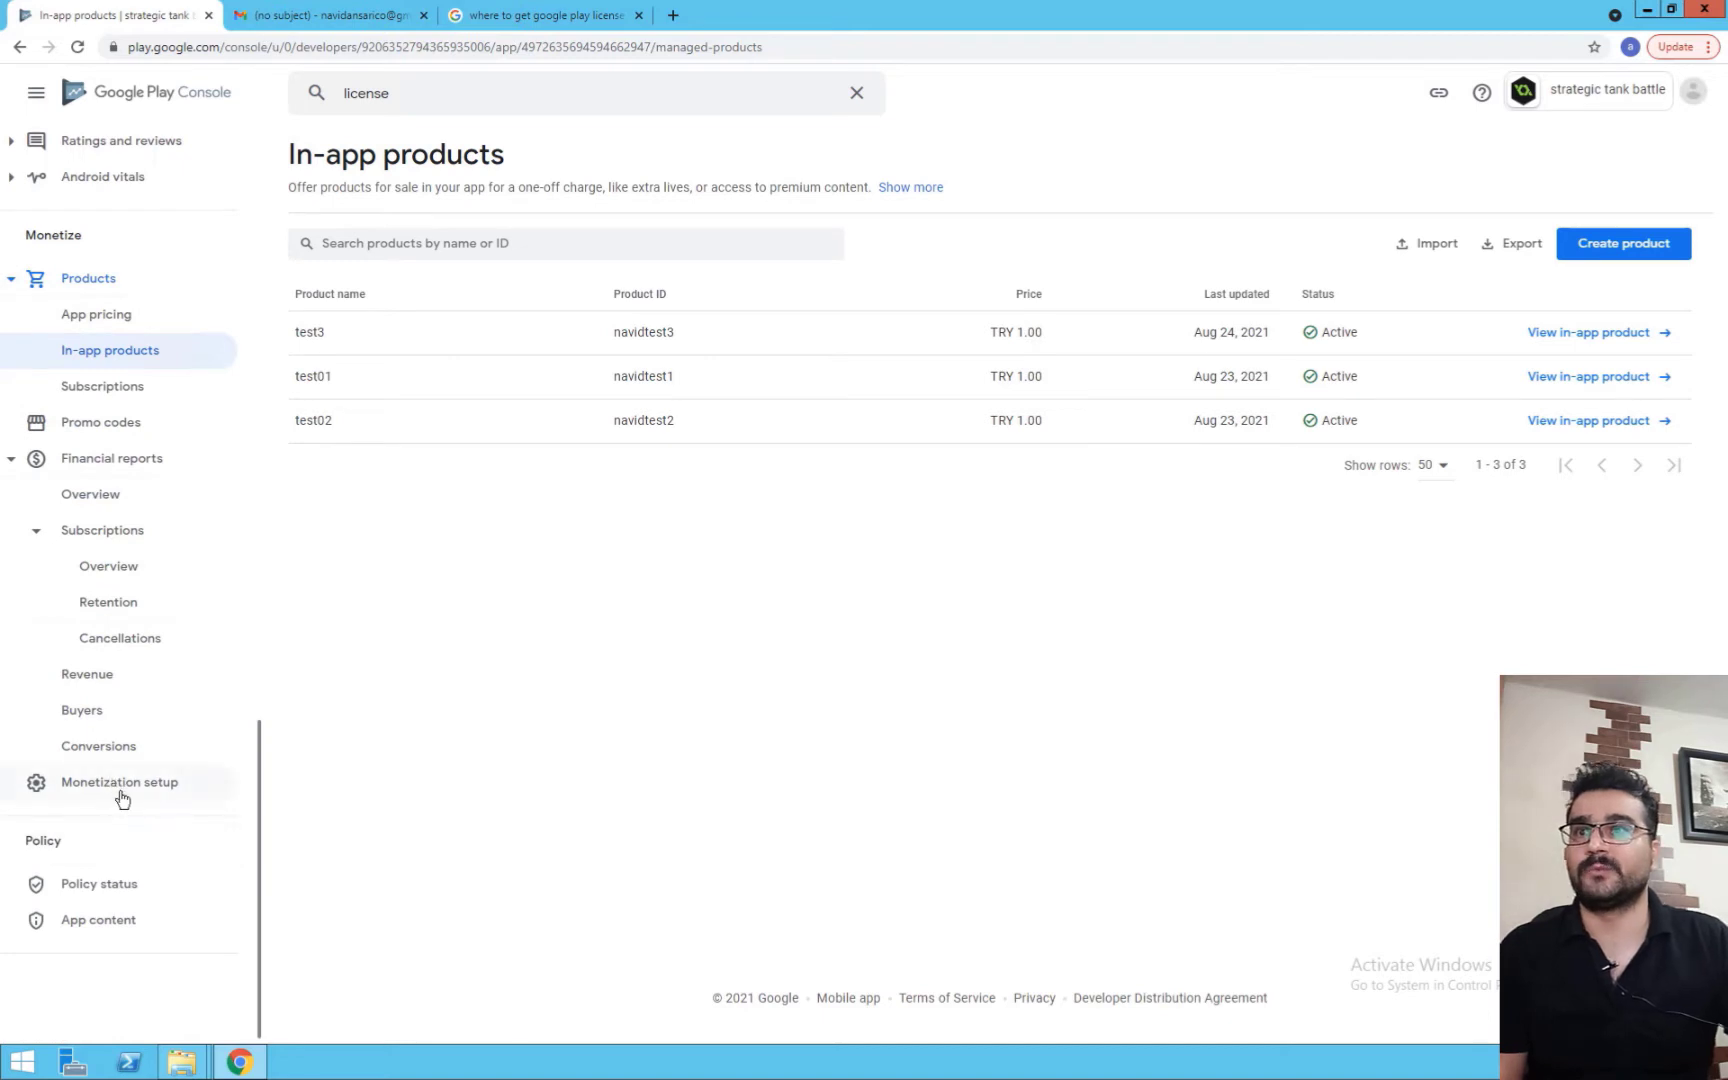
click(125, 792)
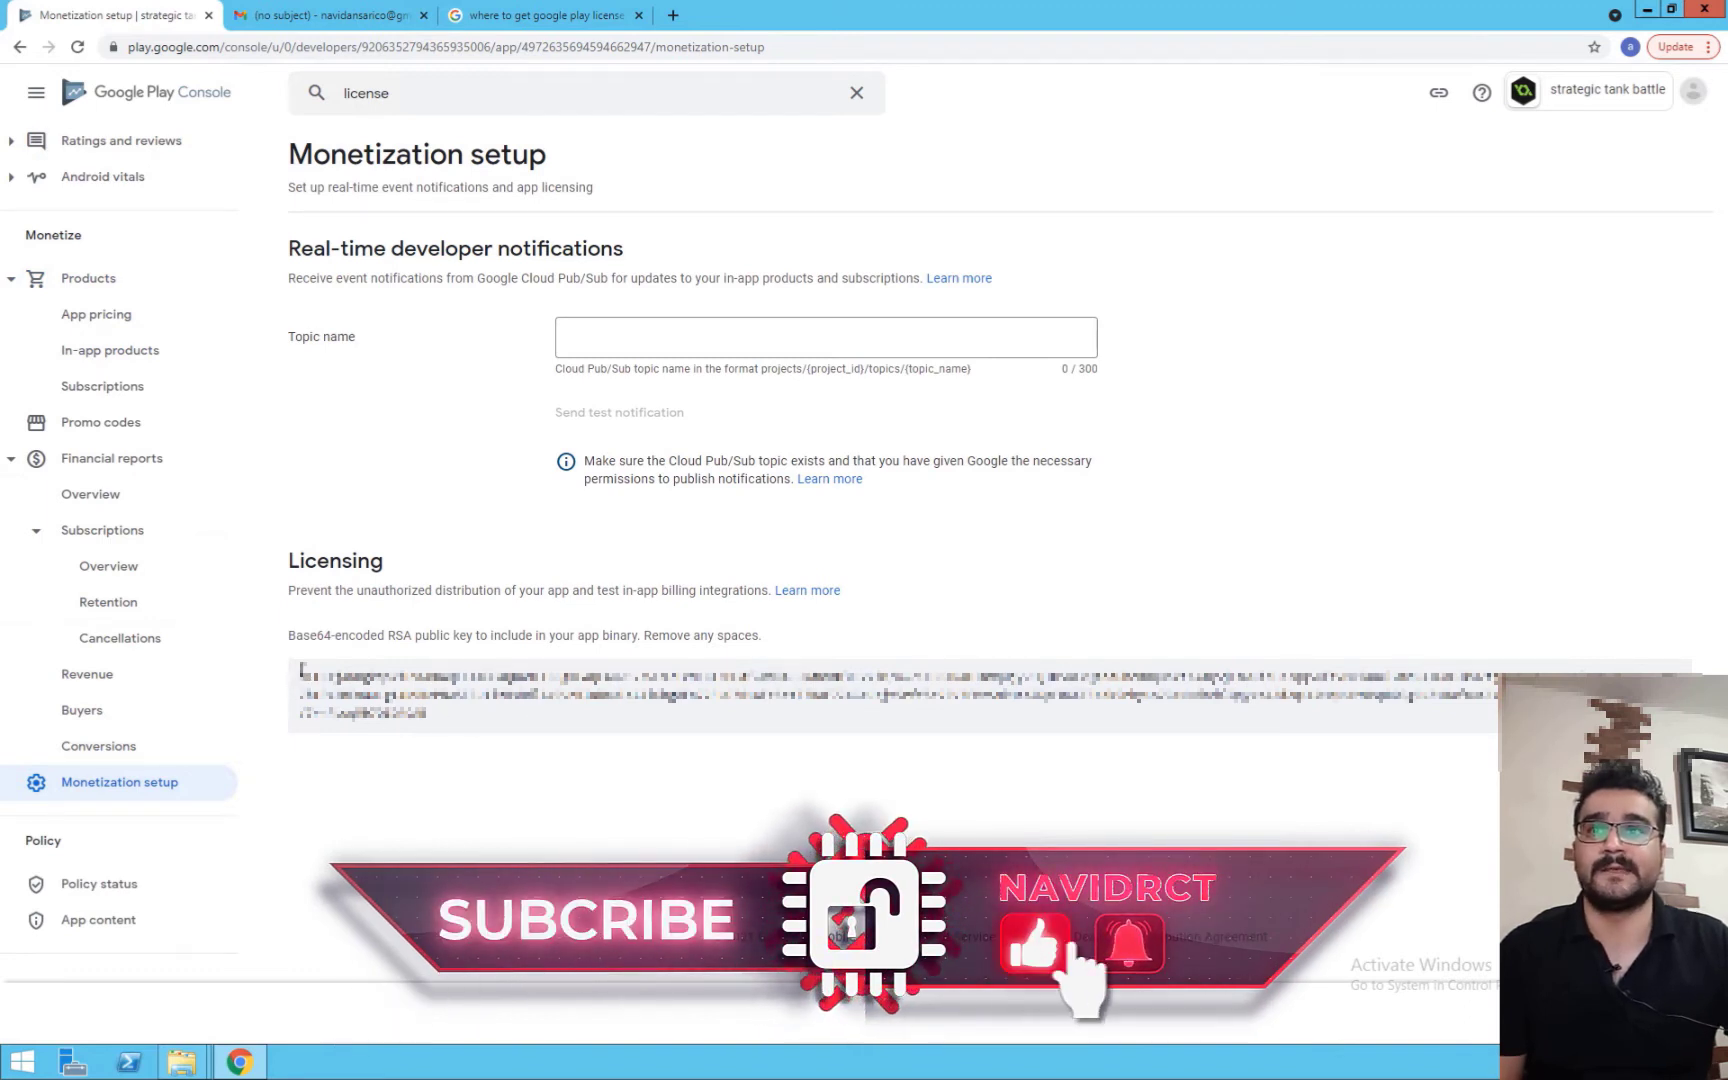
drag(301, 671, 531, 734)
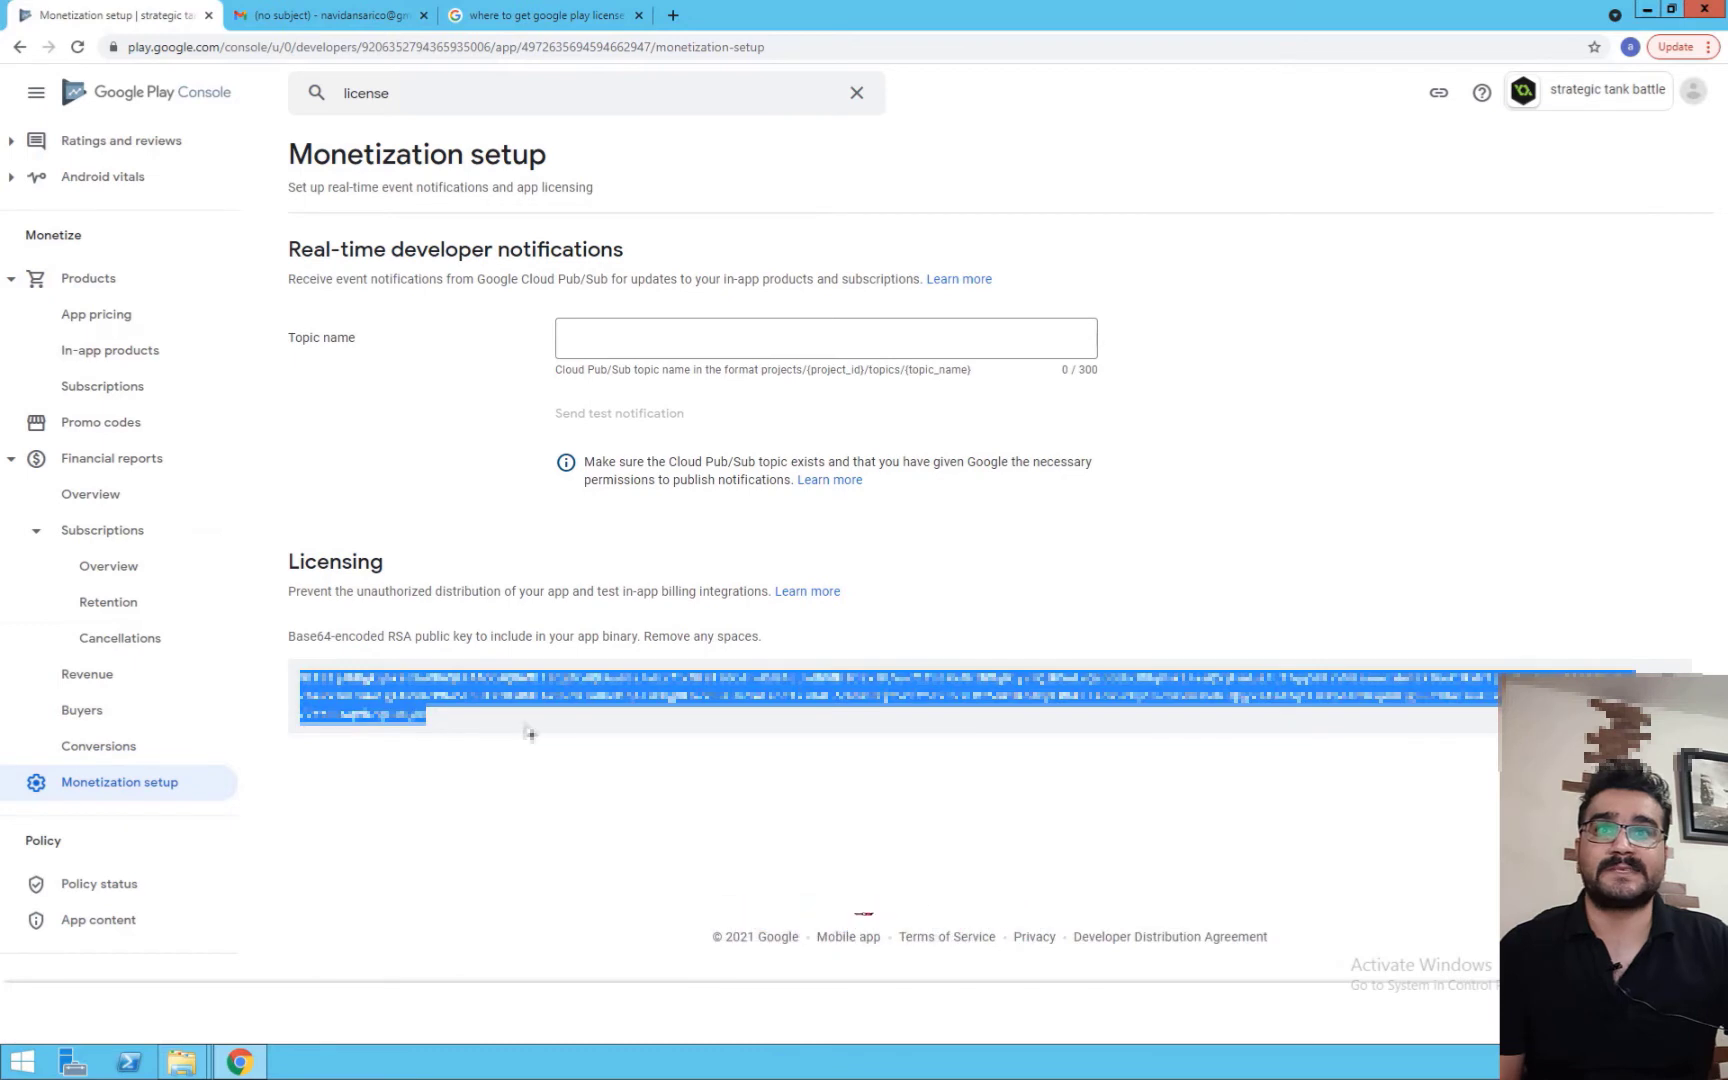
click(1208, 772)
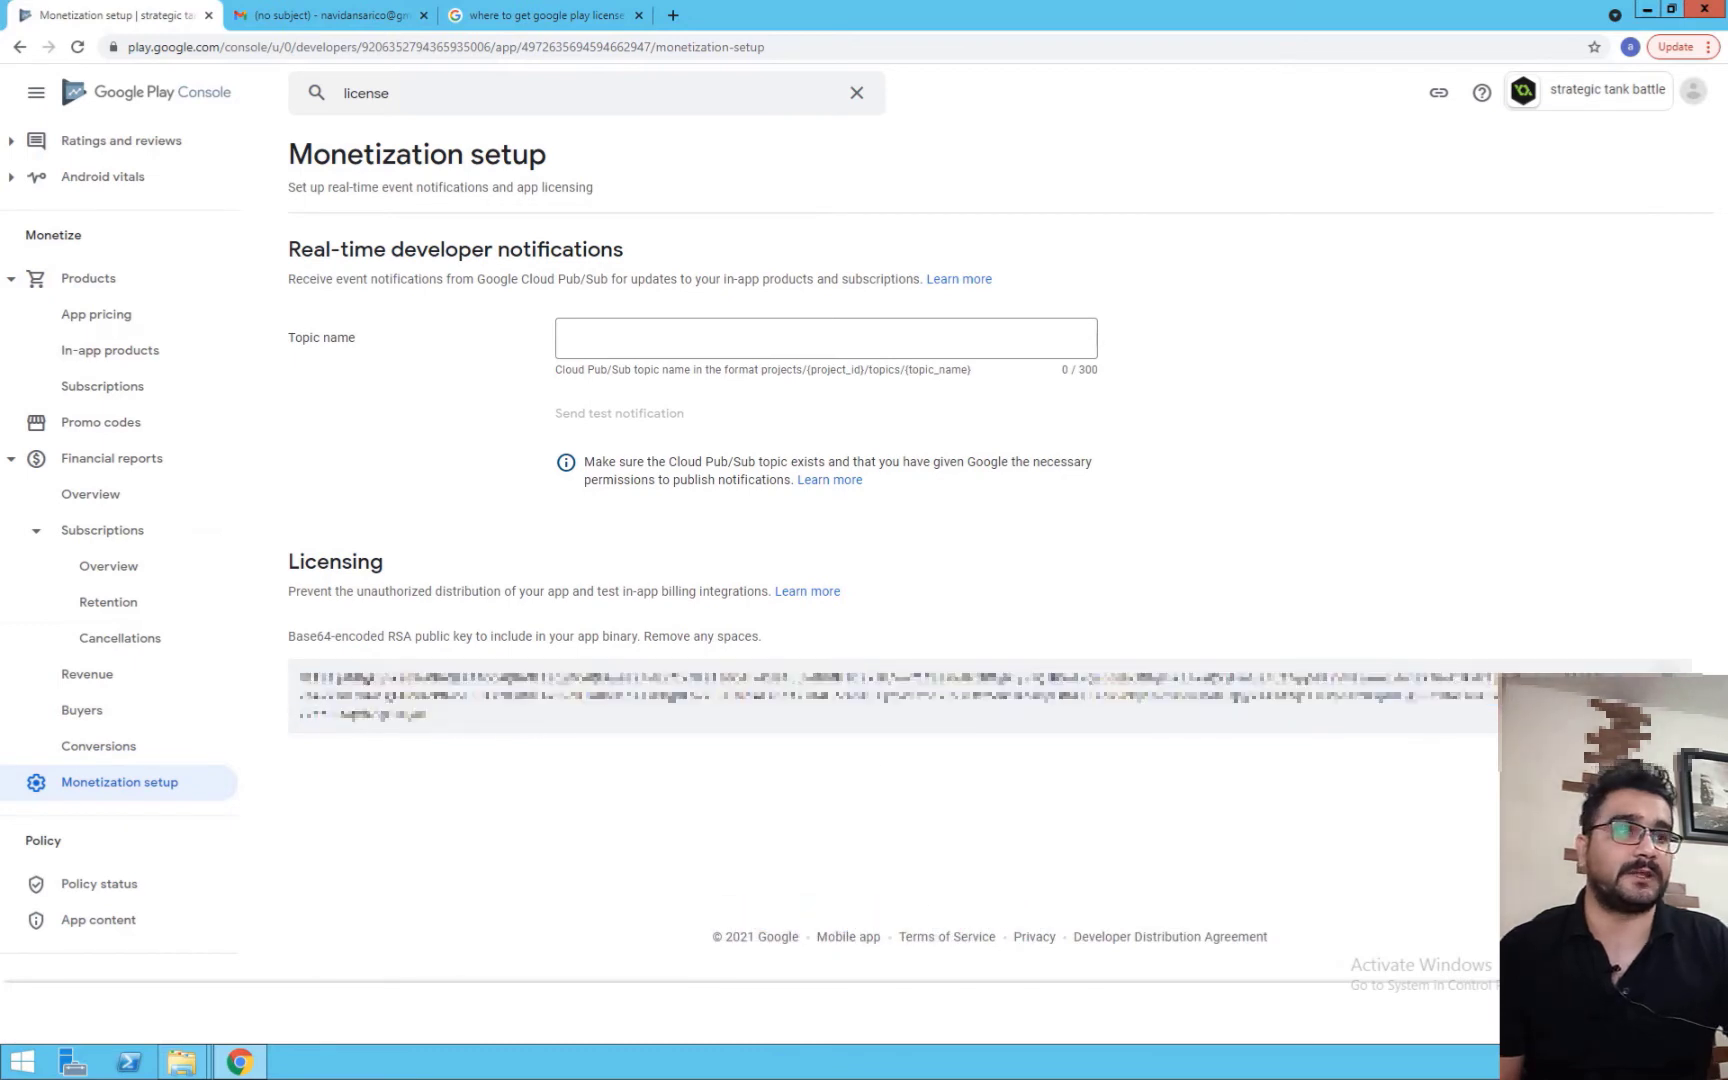
click(1667, 669)
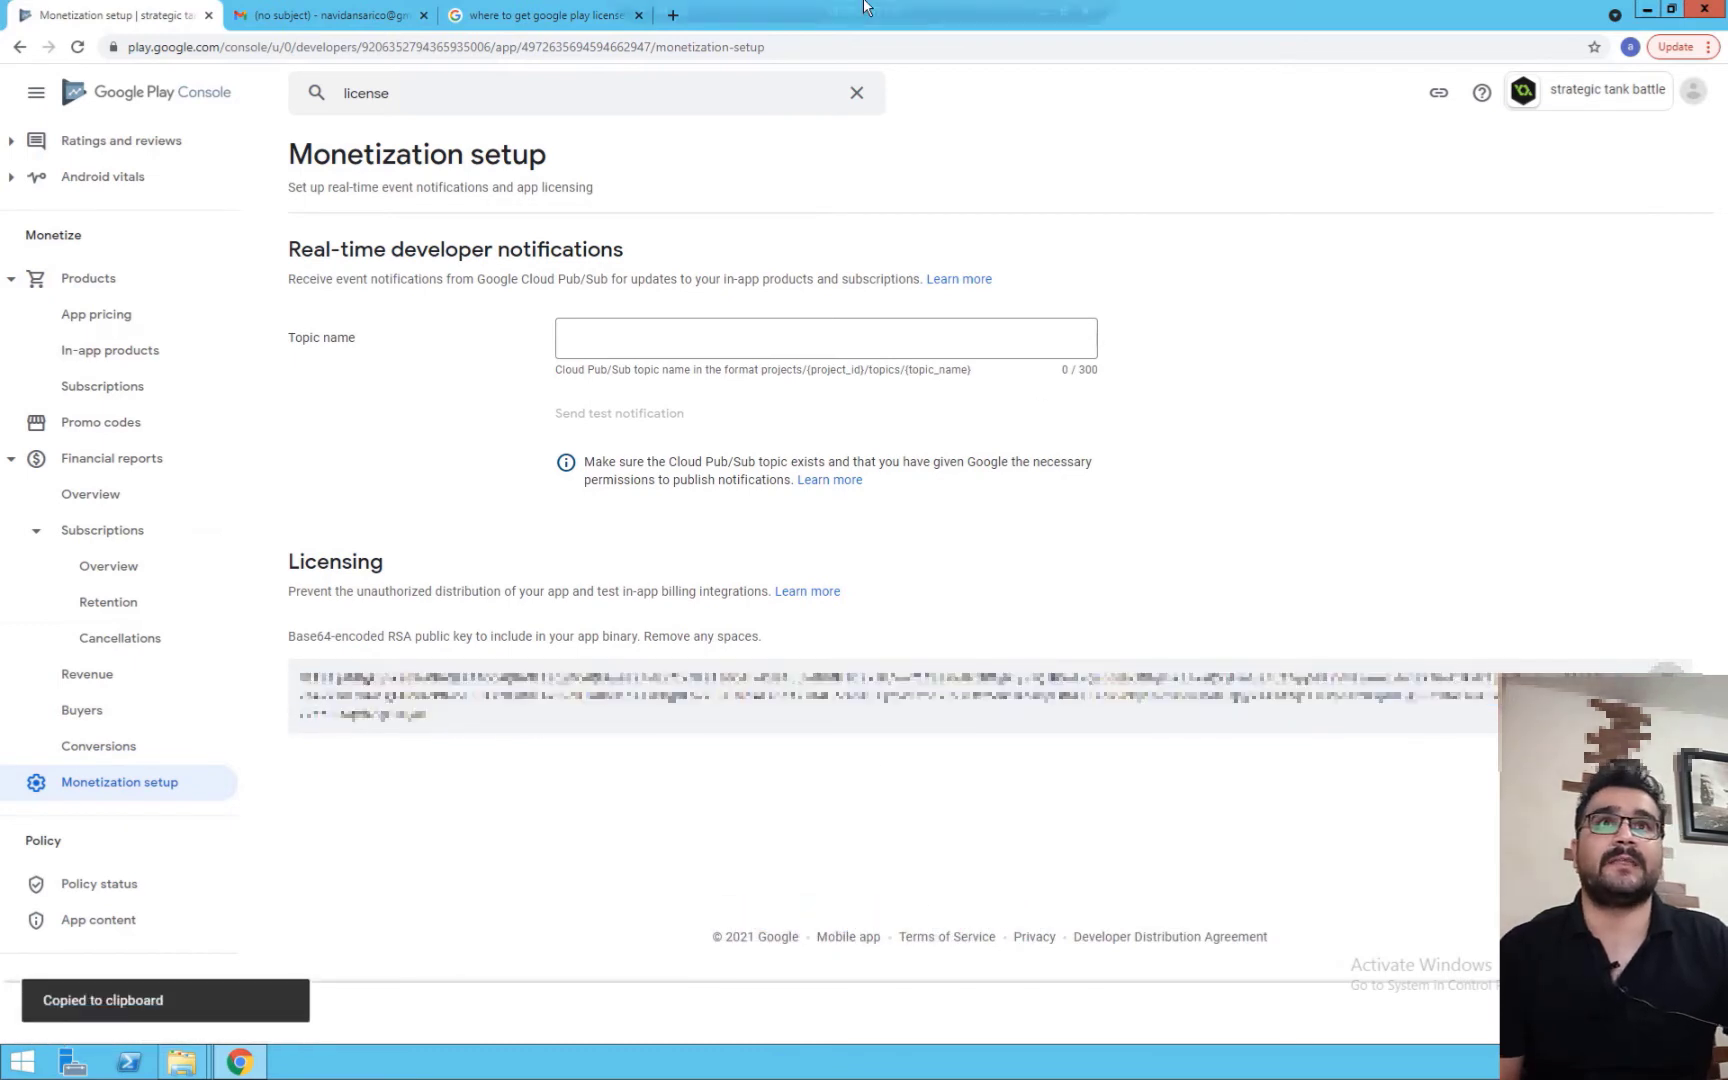
click(1043, 11)
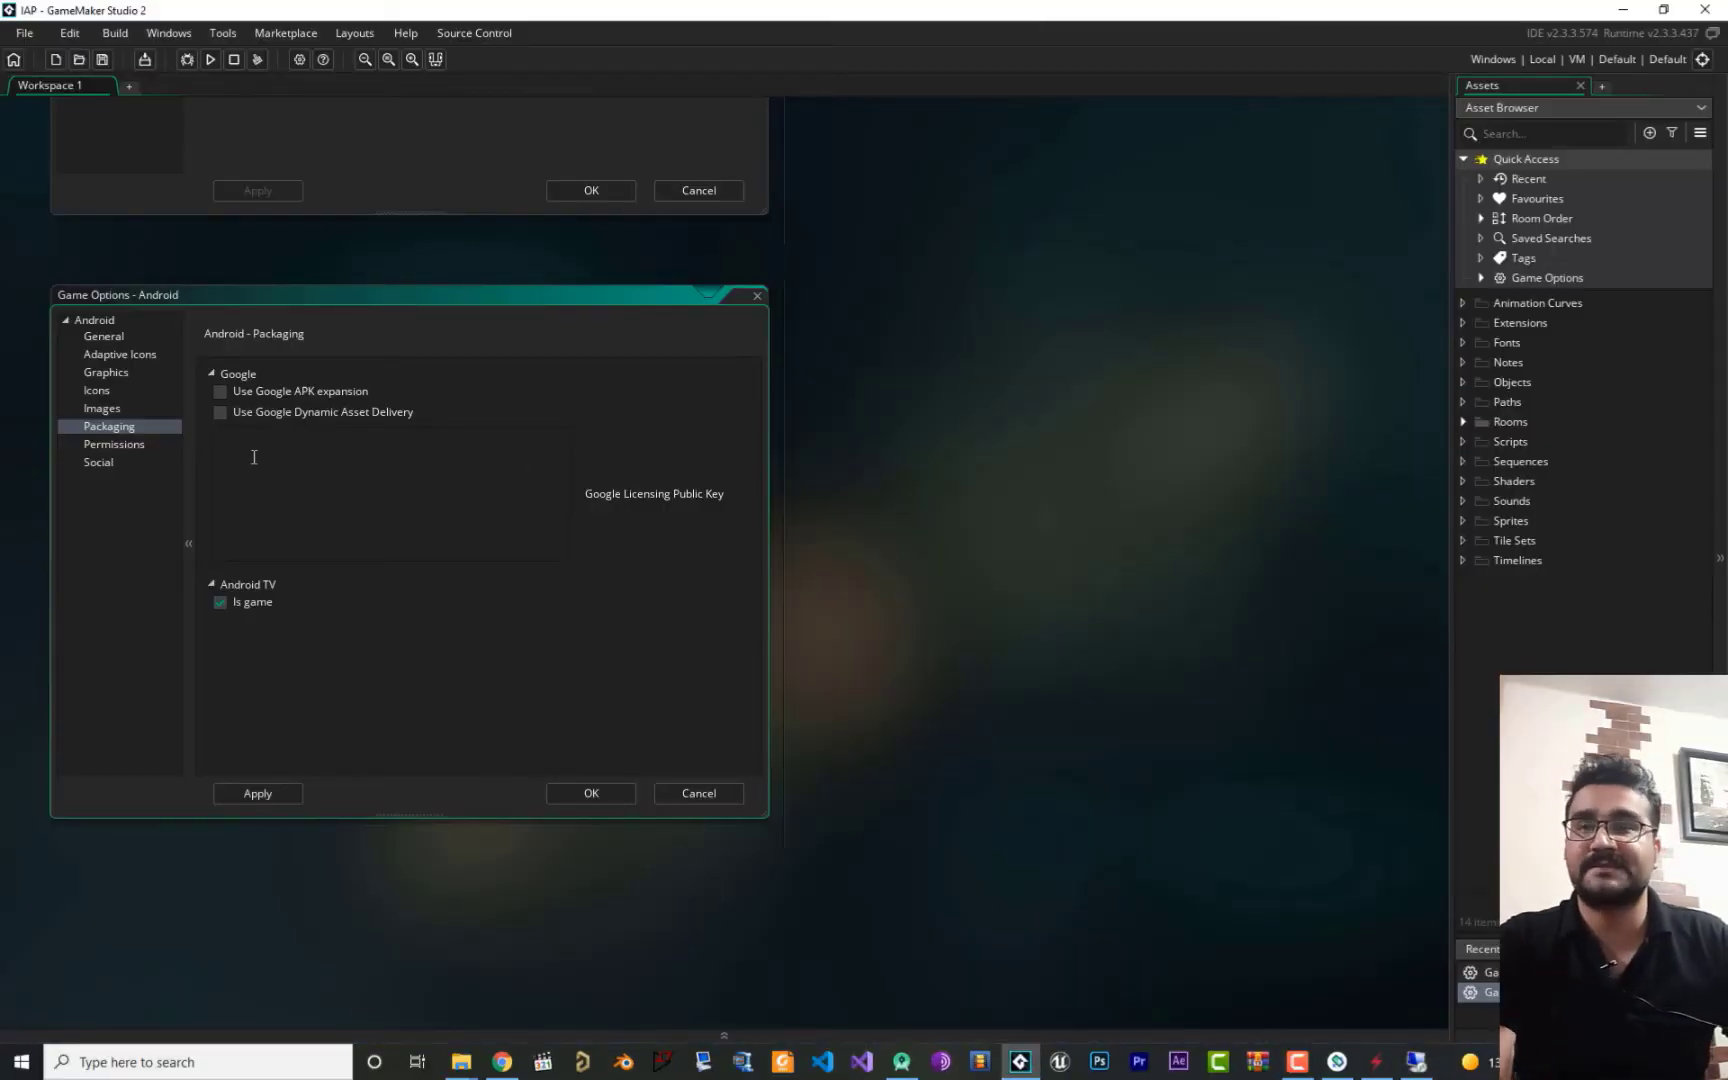
- Paste the licensing public key and confirm both Game Options dialogs with OK
key(ctrl+v)
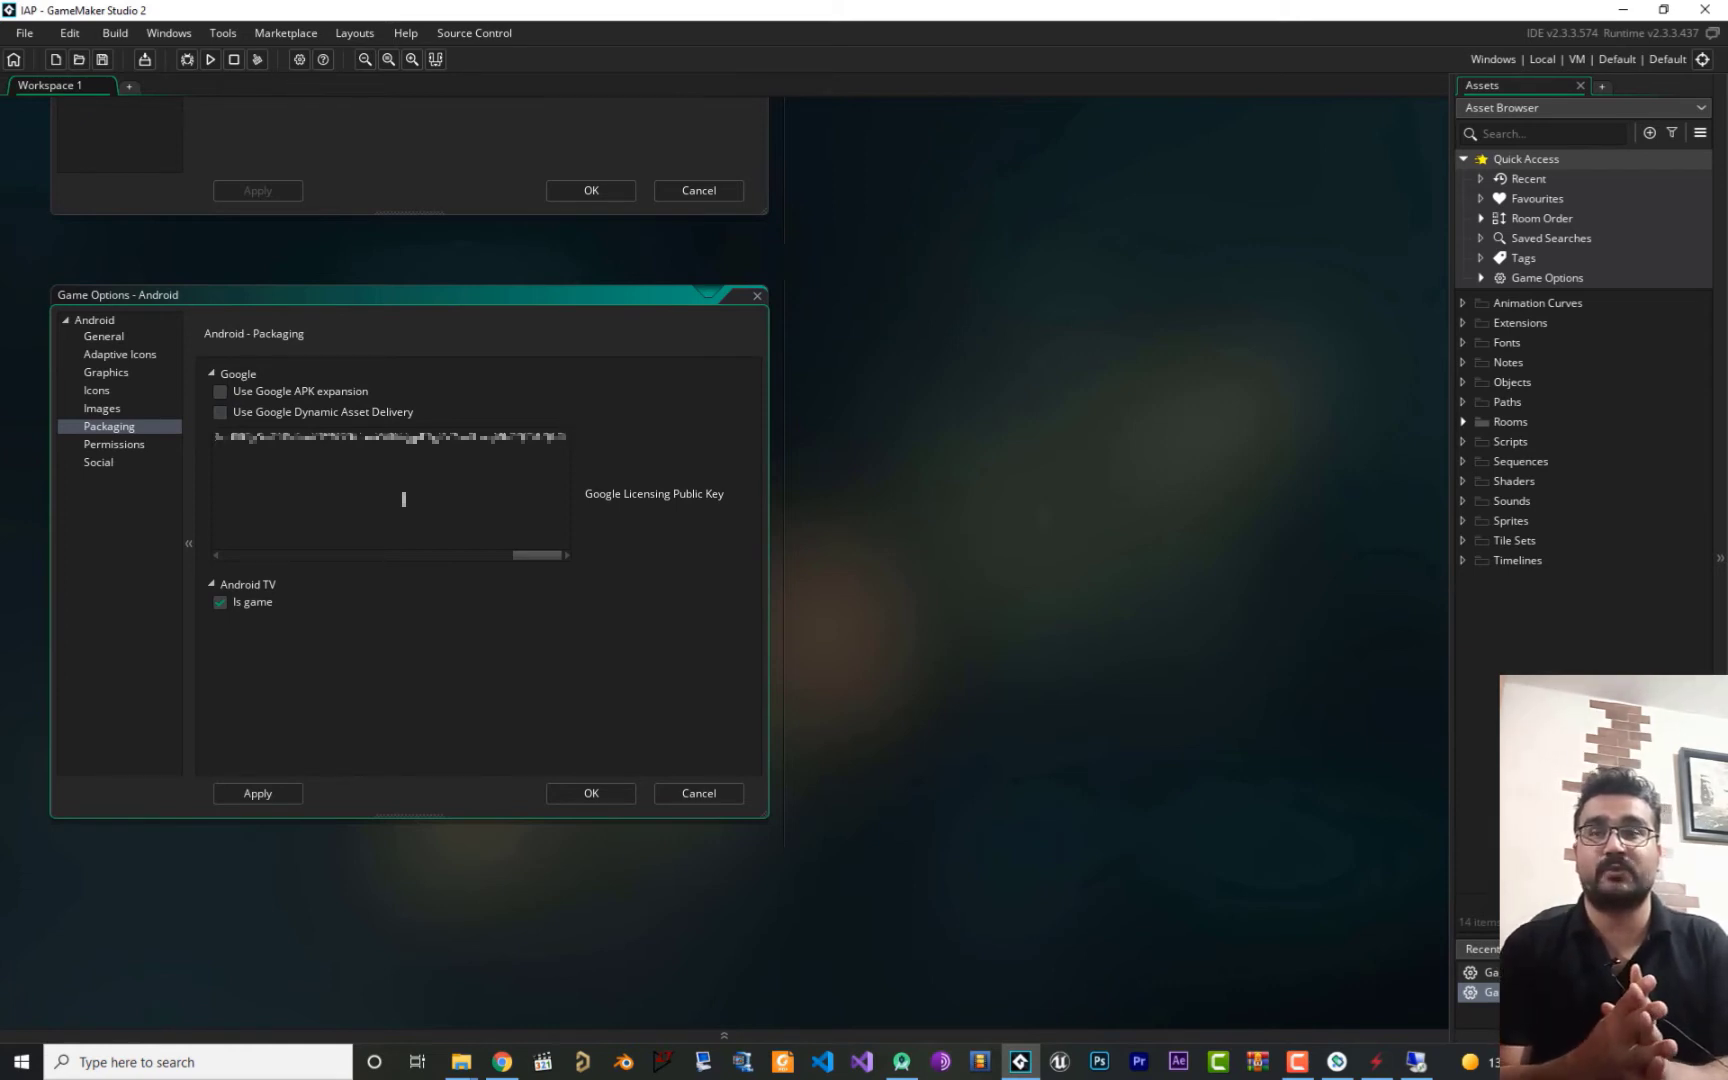
click(579, 794)
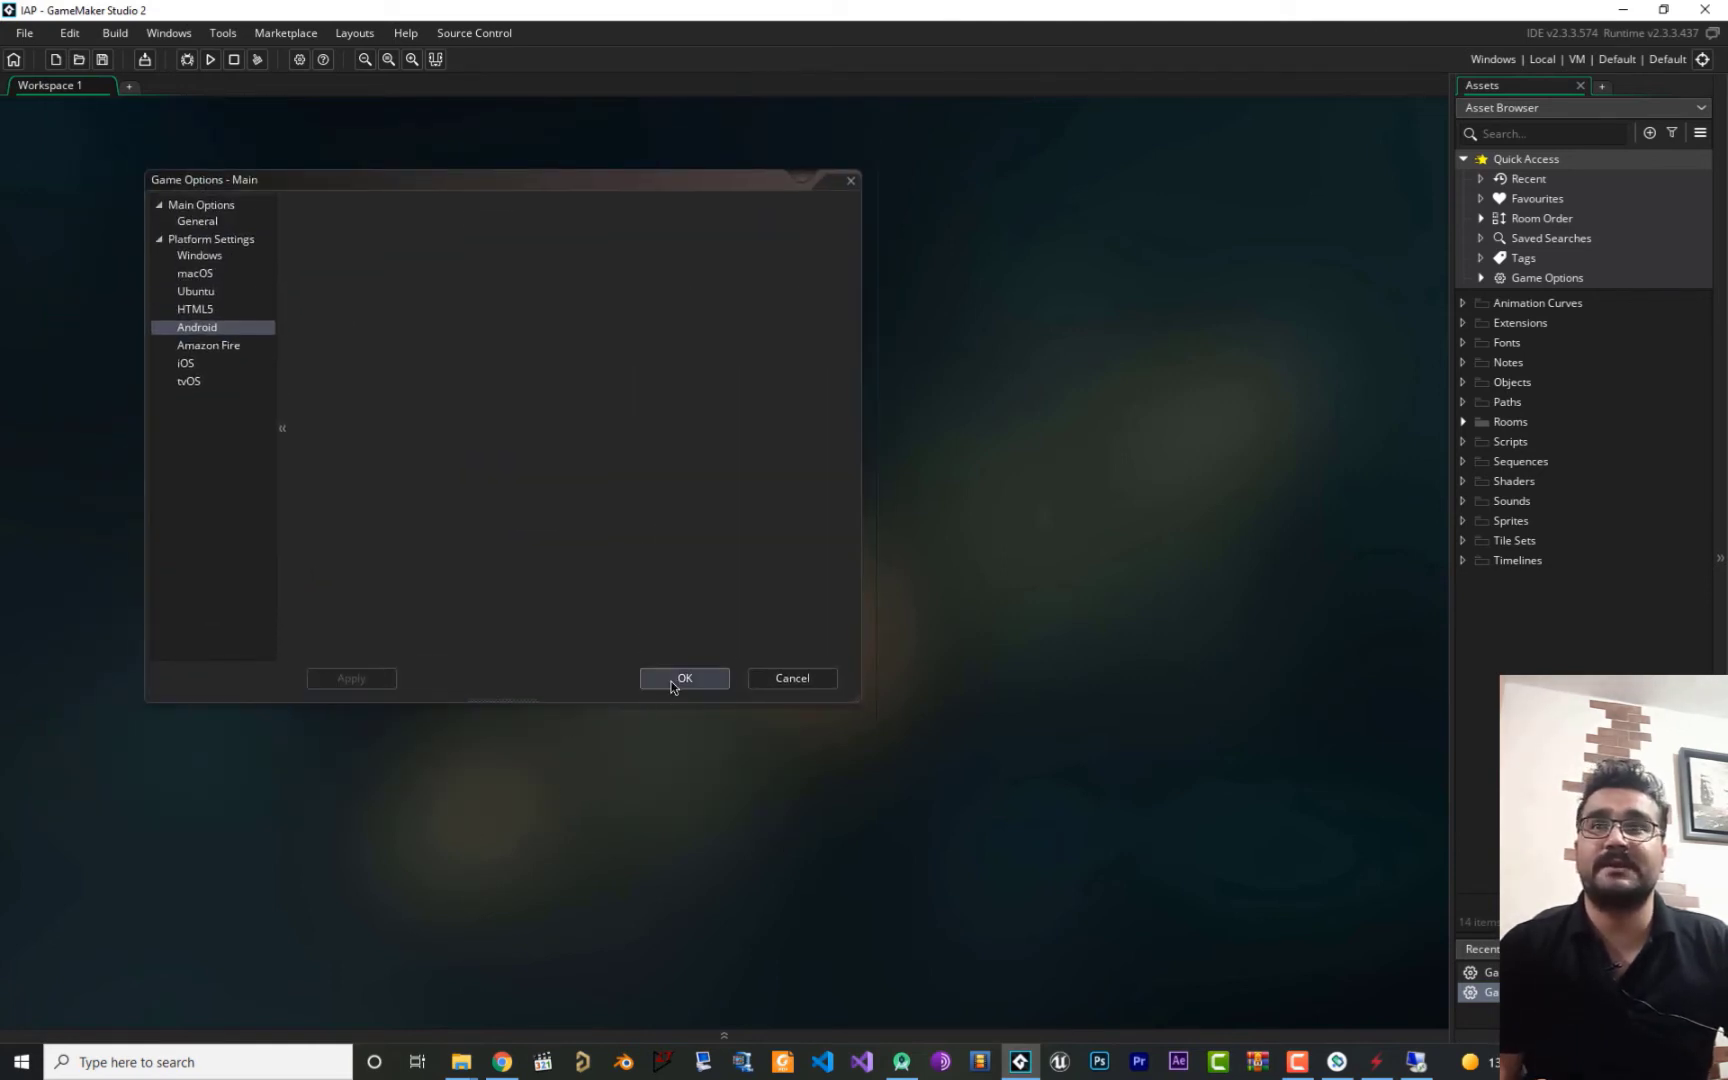
click(684, 678)
- Switch to Play Console and go back to the All apps list
click(1416, 1064)
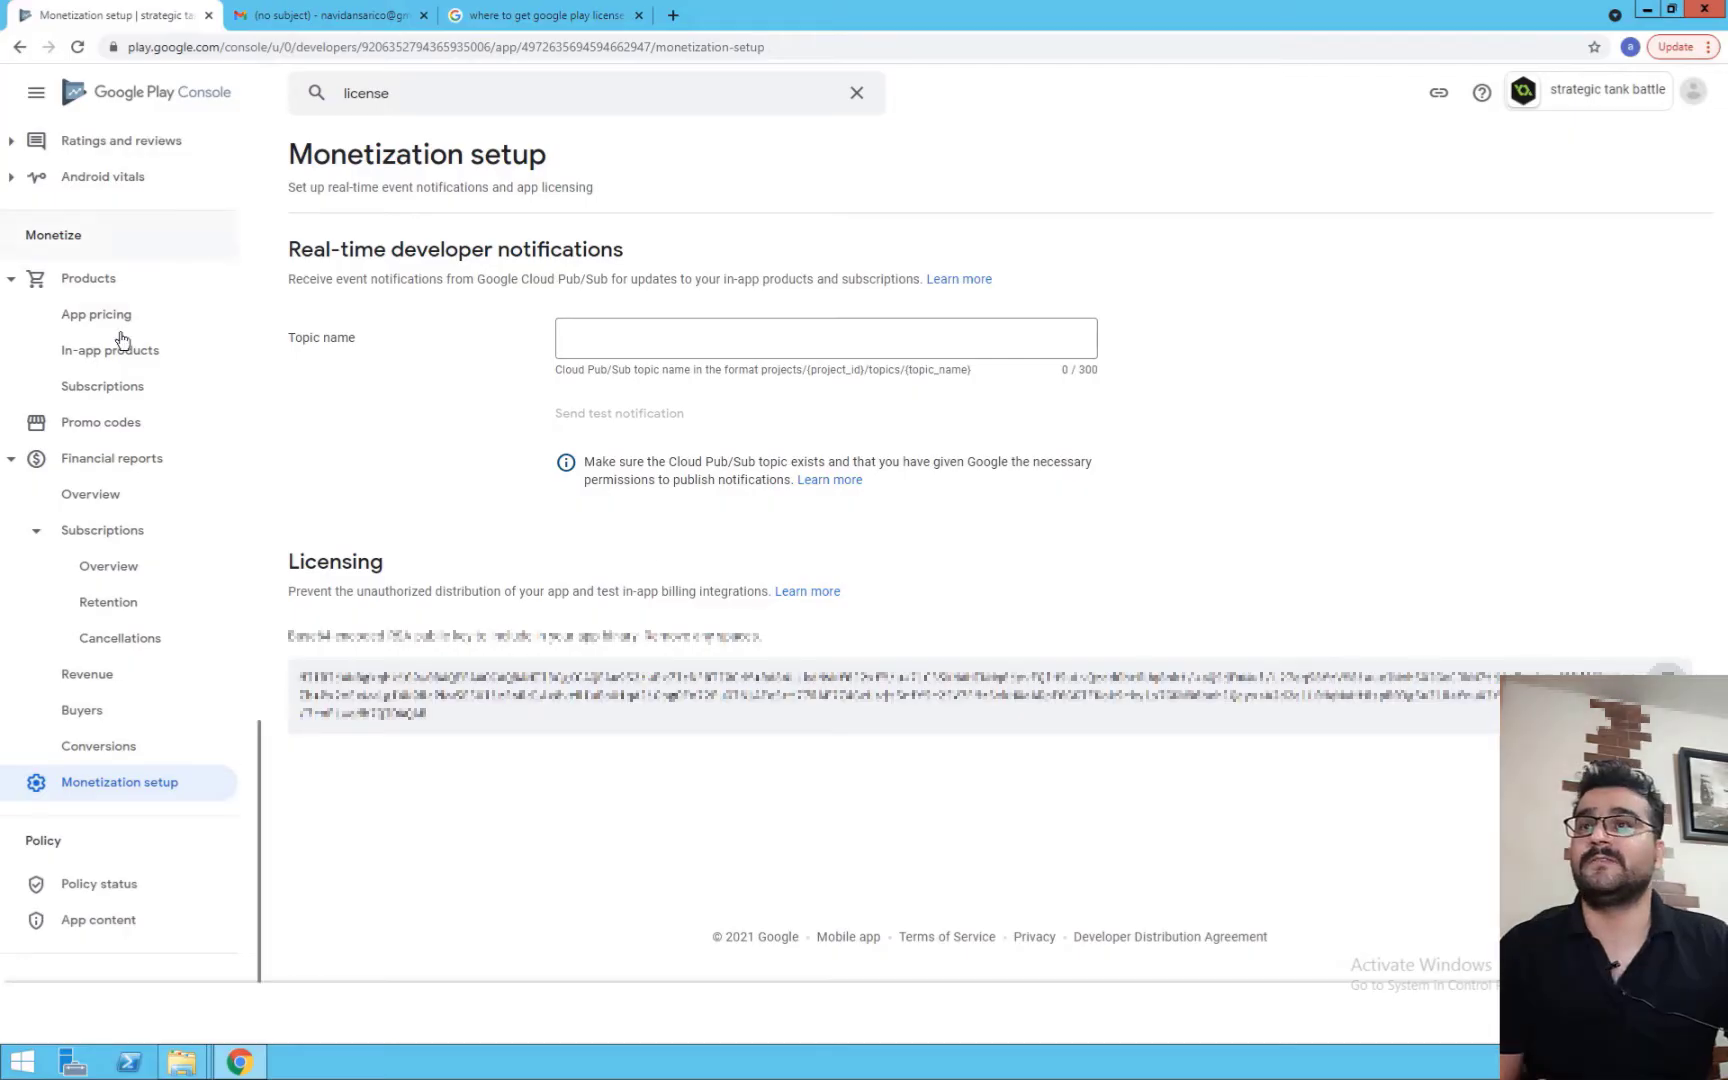
scroll(121, 340, up, 15)
click(33, 142)
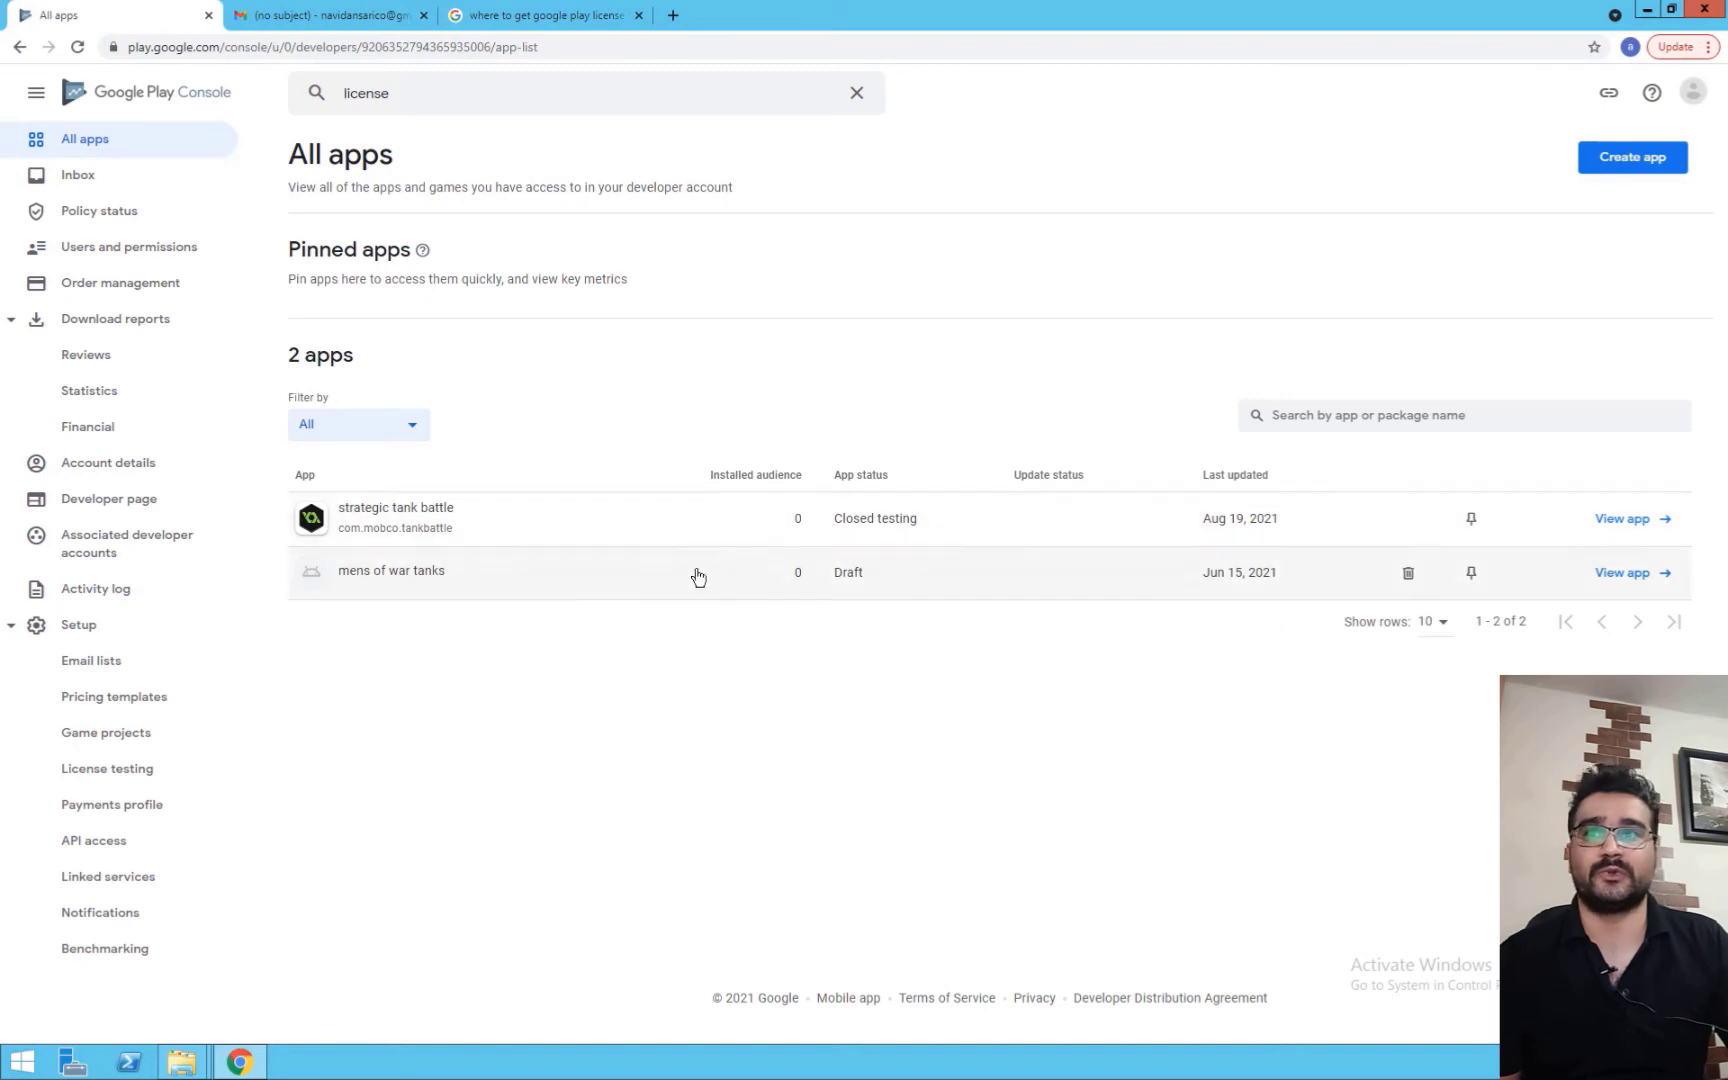
- Open Play Console's License testing page and focus the Add license testers field
scroll(151, 916, down, 1)
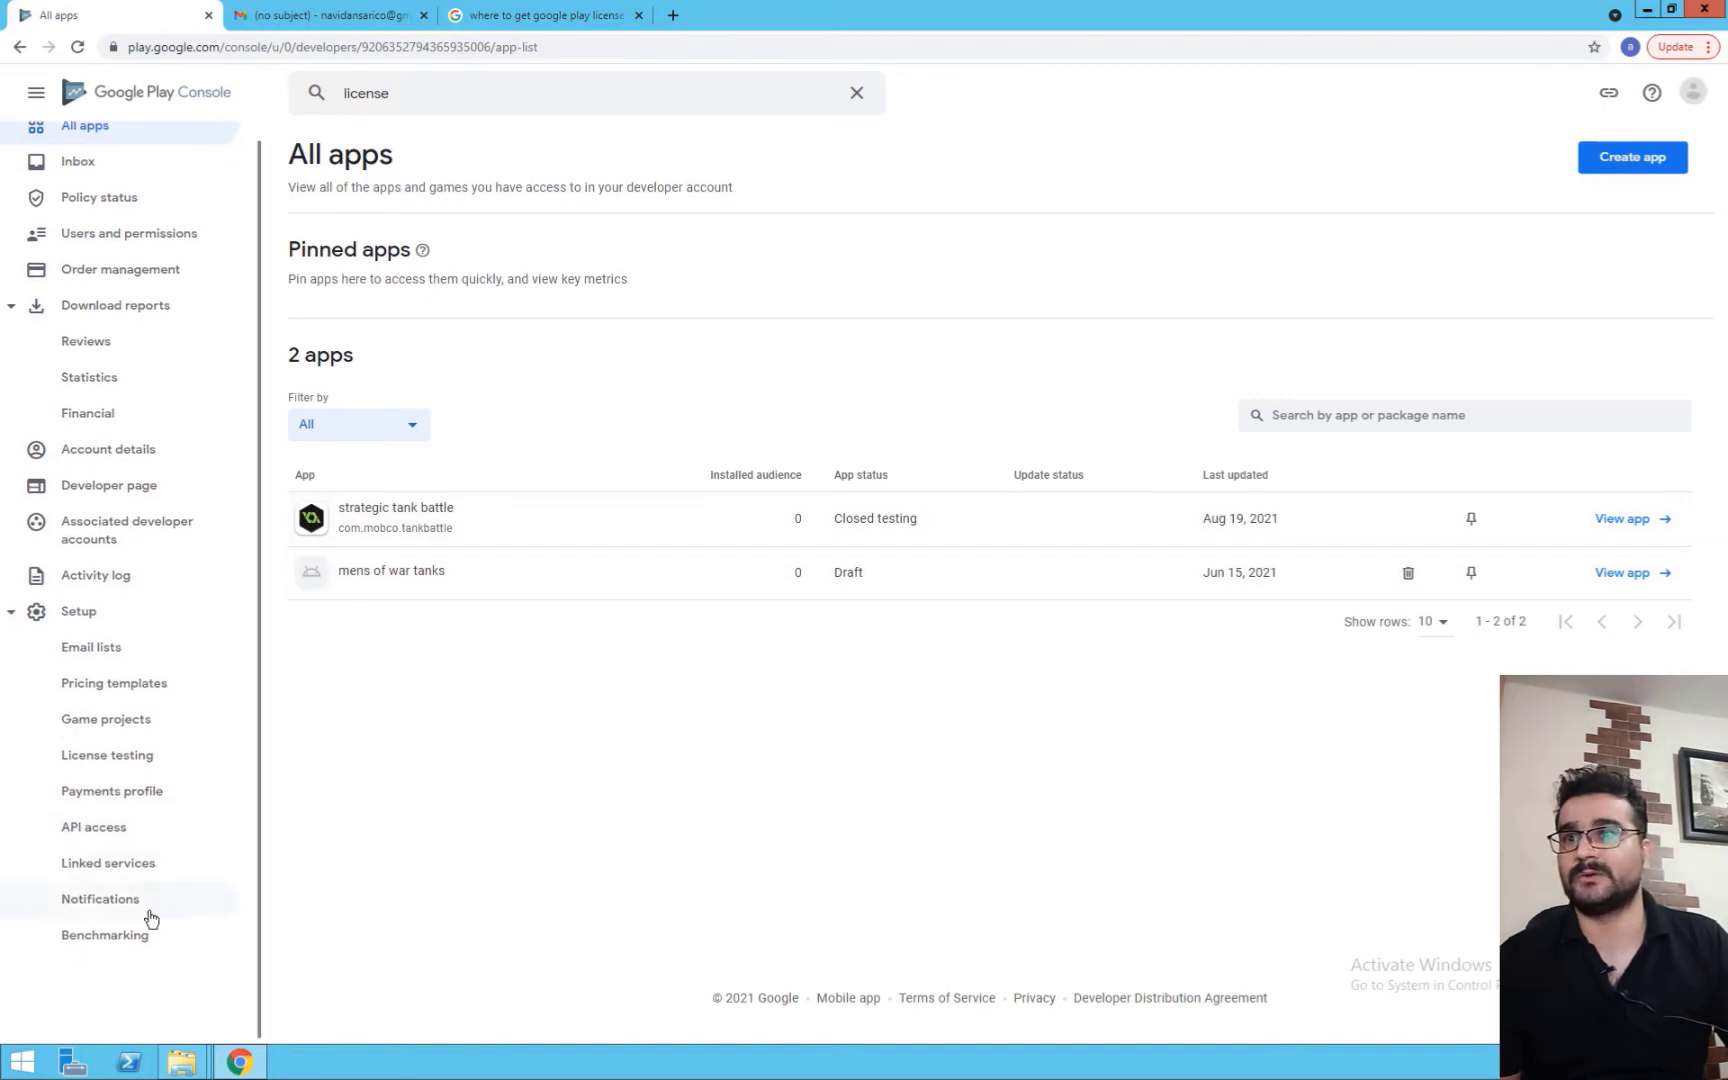
click(115, 760)
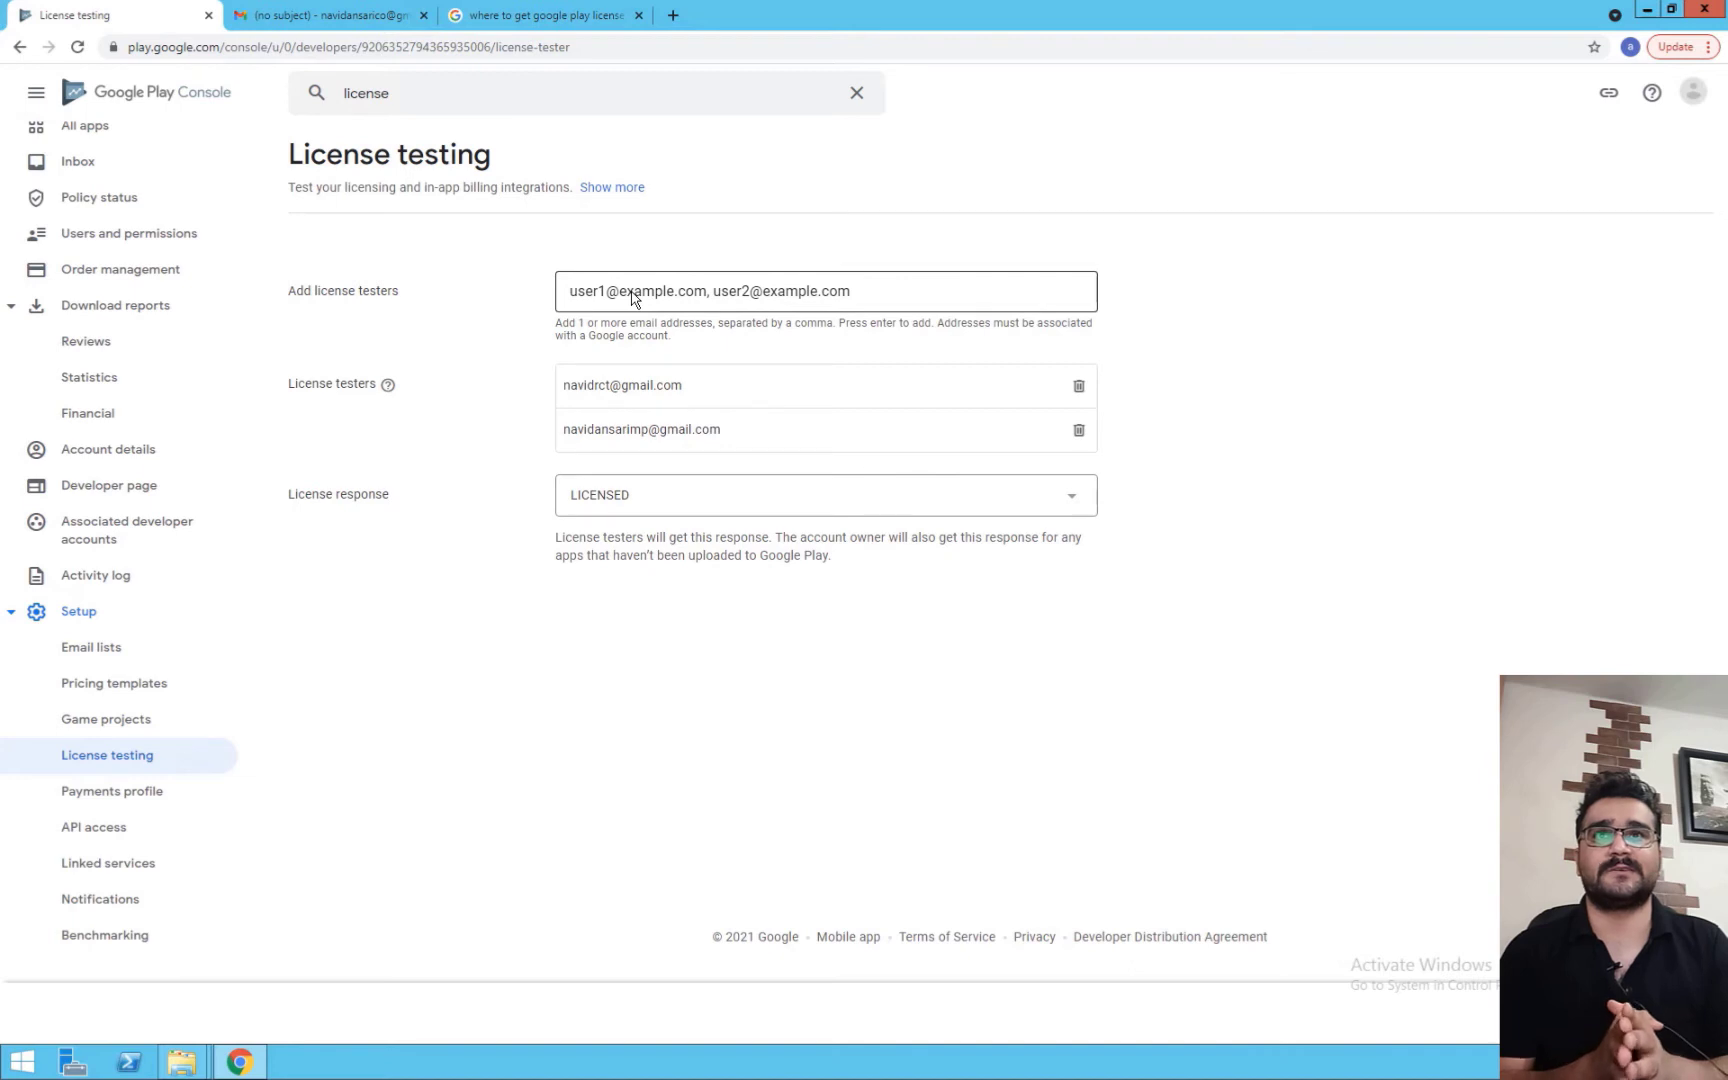
click(590, 290)
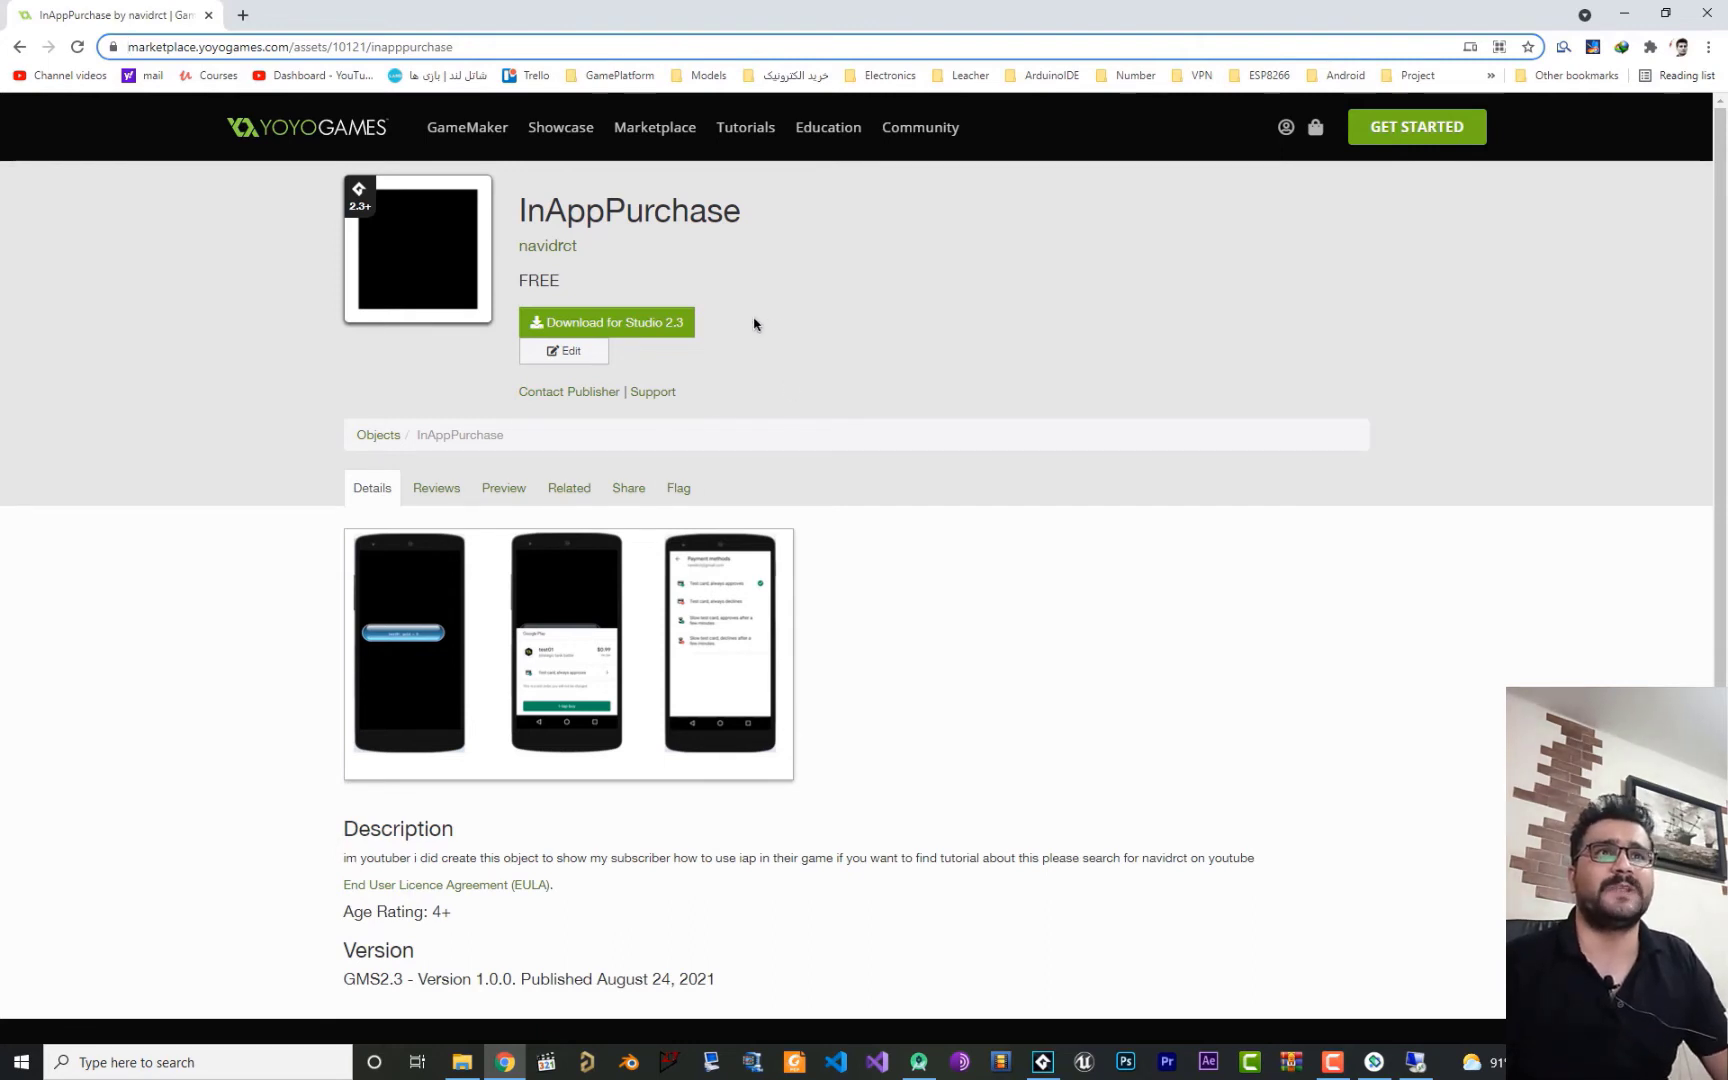
- Review the InAppPurchase asset's title and publisher, then return to GameMaker Studio 2
drag(746, 215, 518, 248)
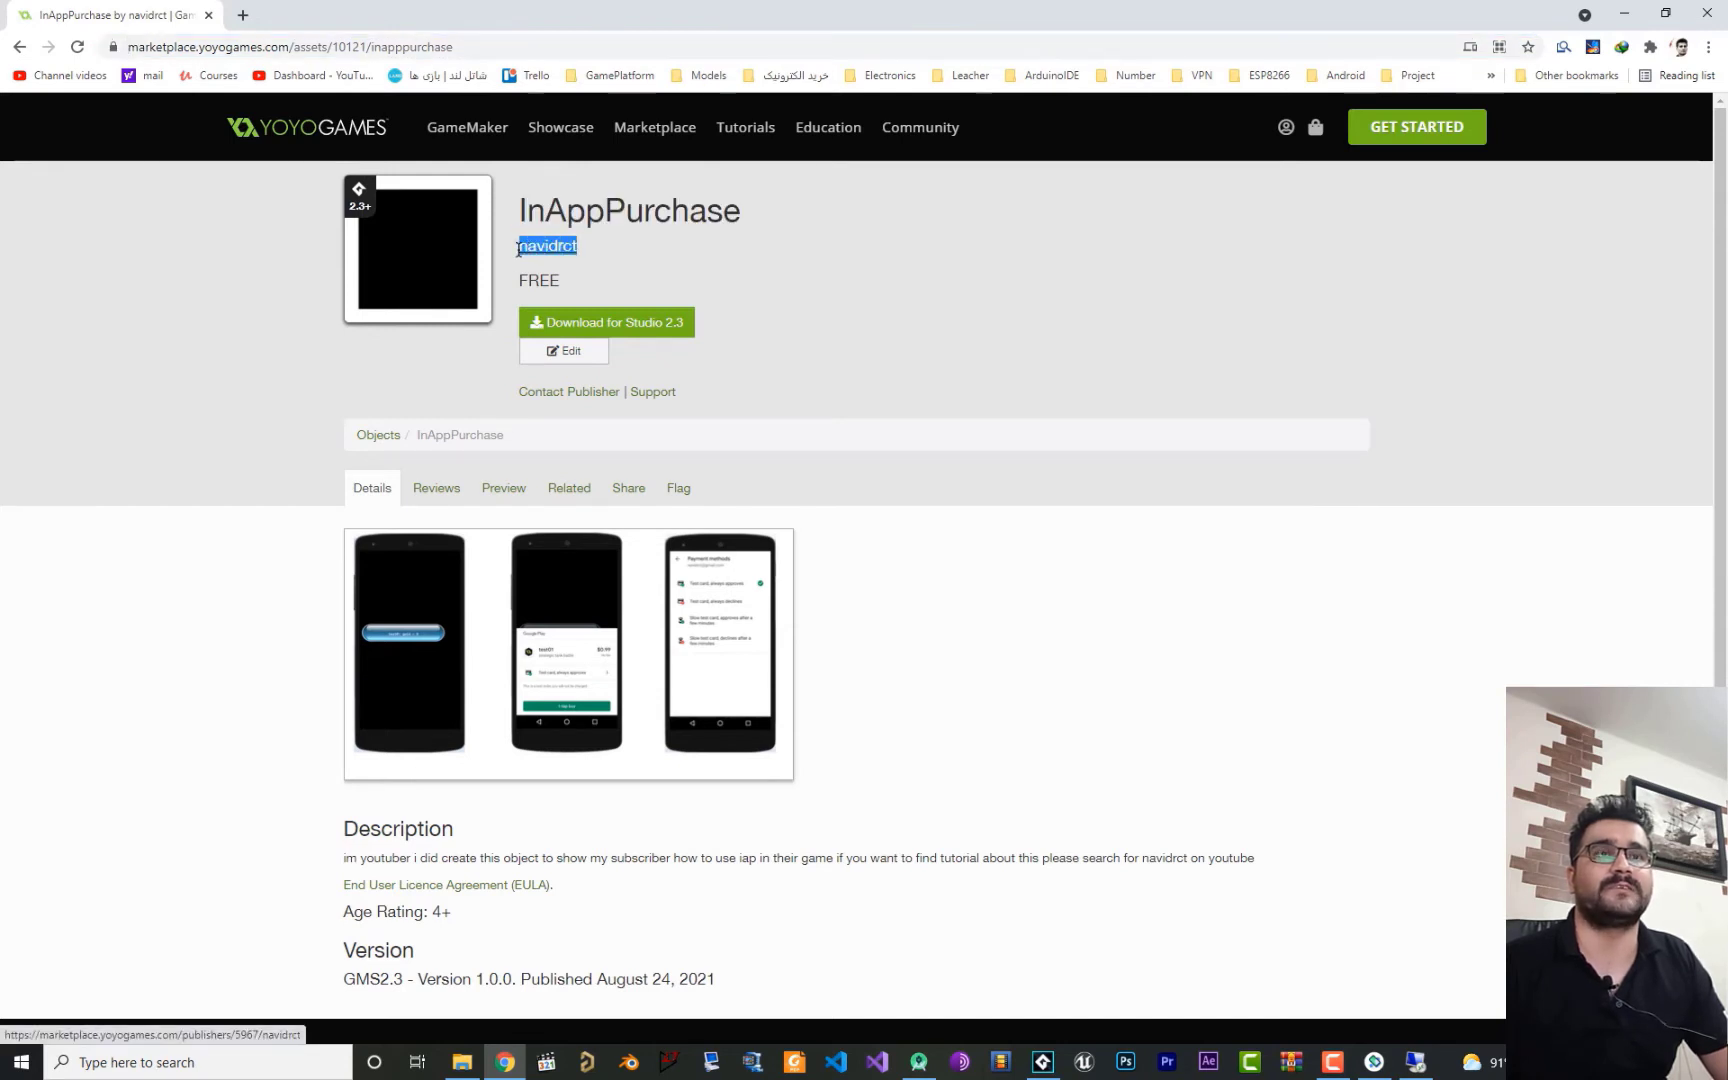
click(706, 270)
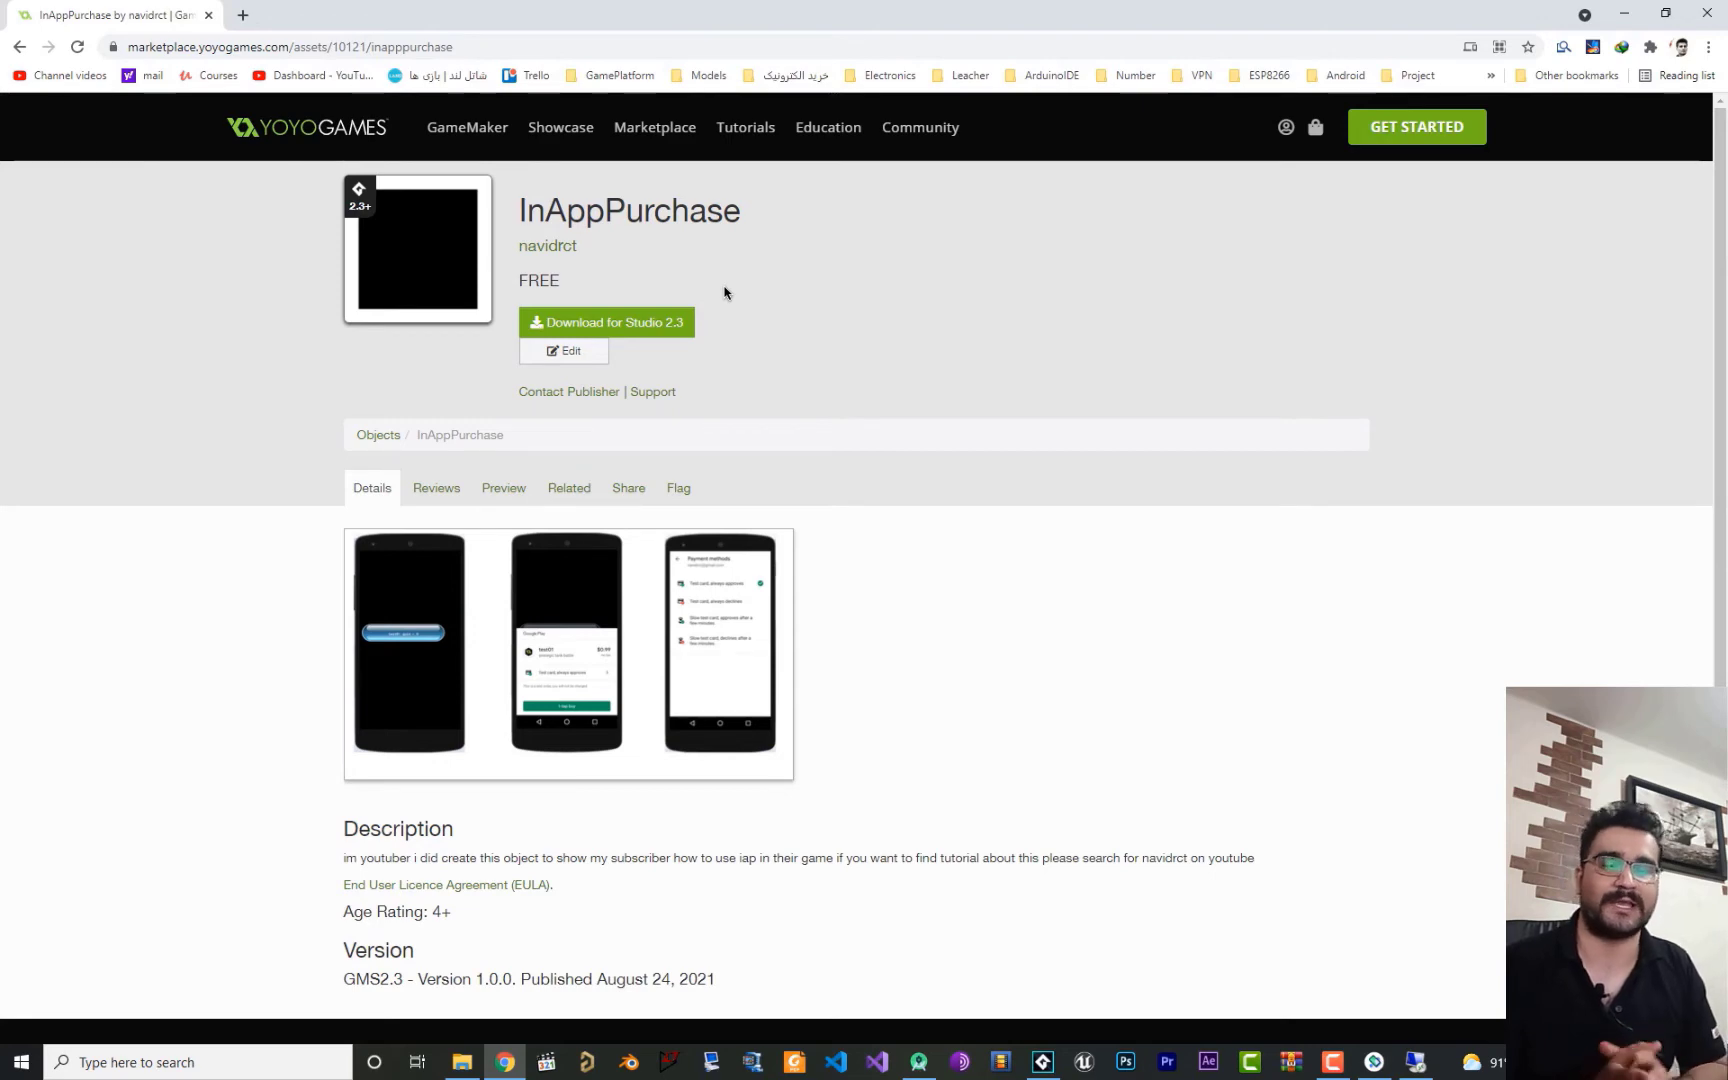
click(1043, 1062)
- Open My Library from the Marketplace menu and start importing the InAppPurchase package
click(286, 33)
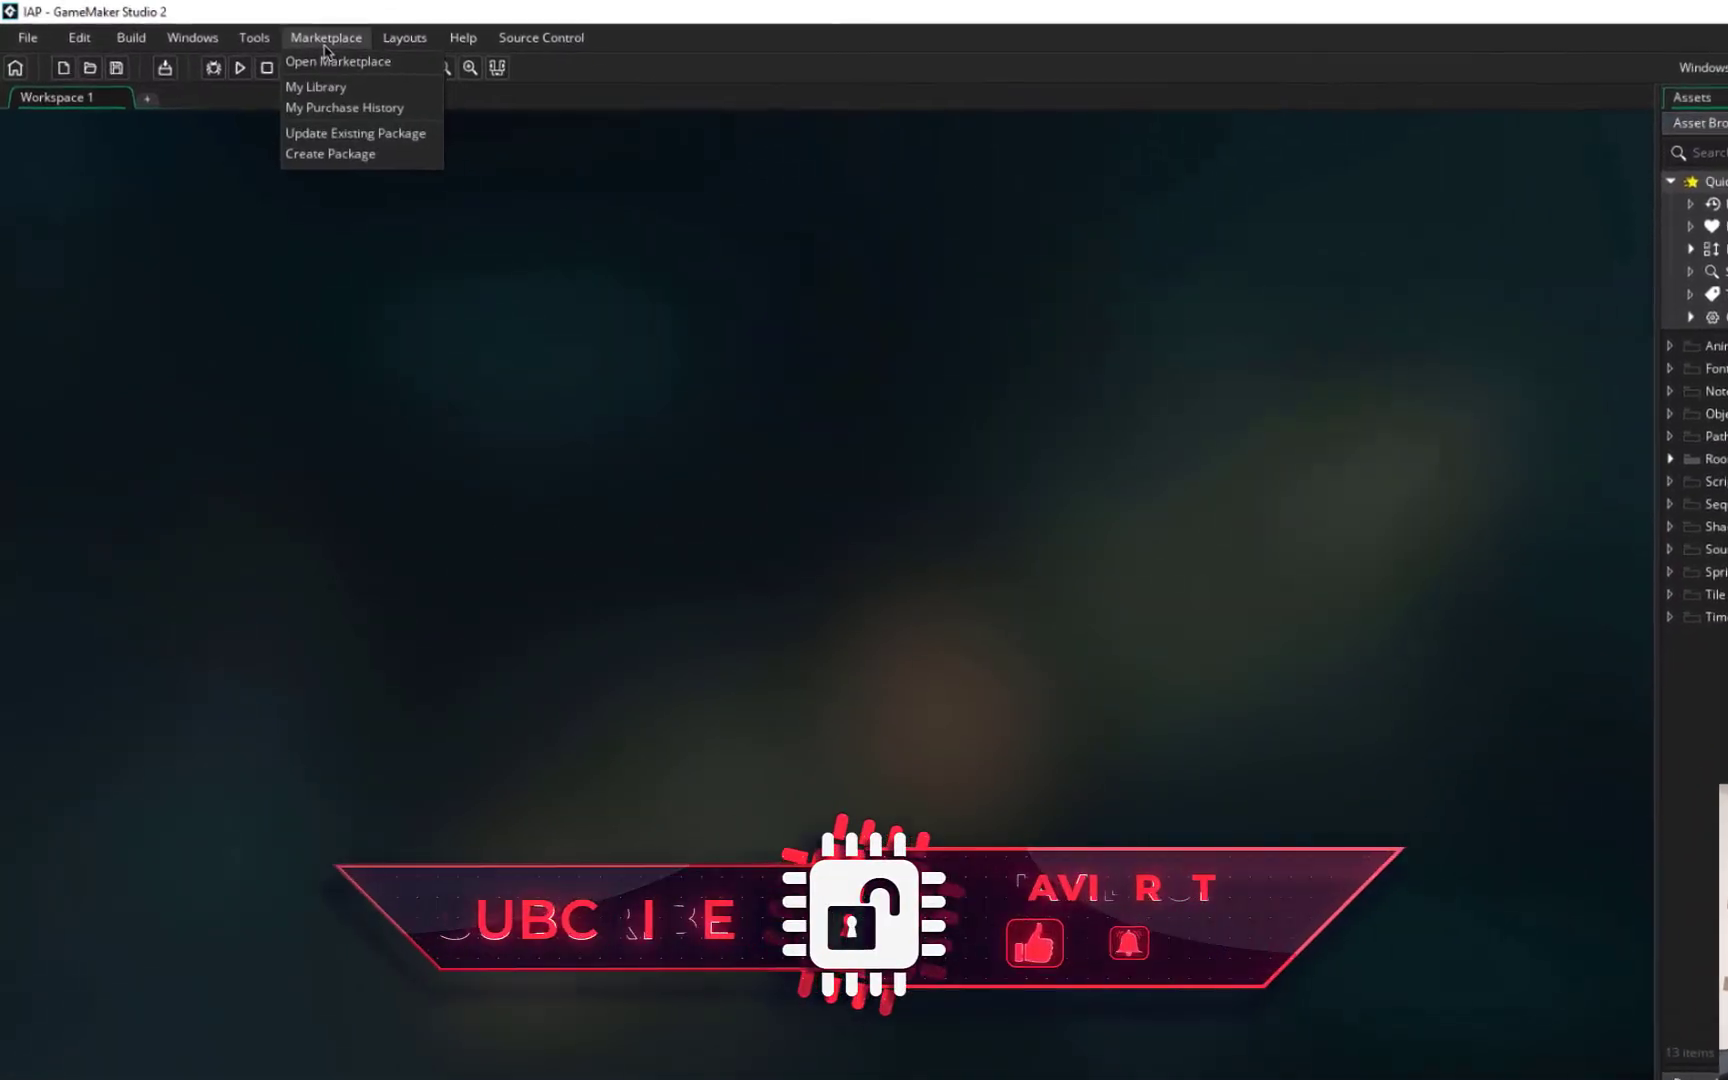
click(335, 90)
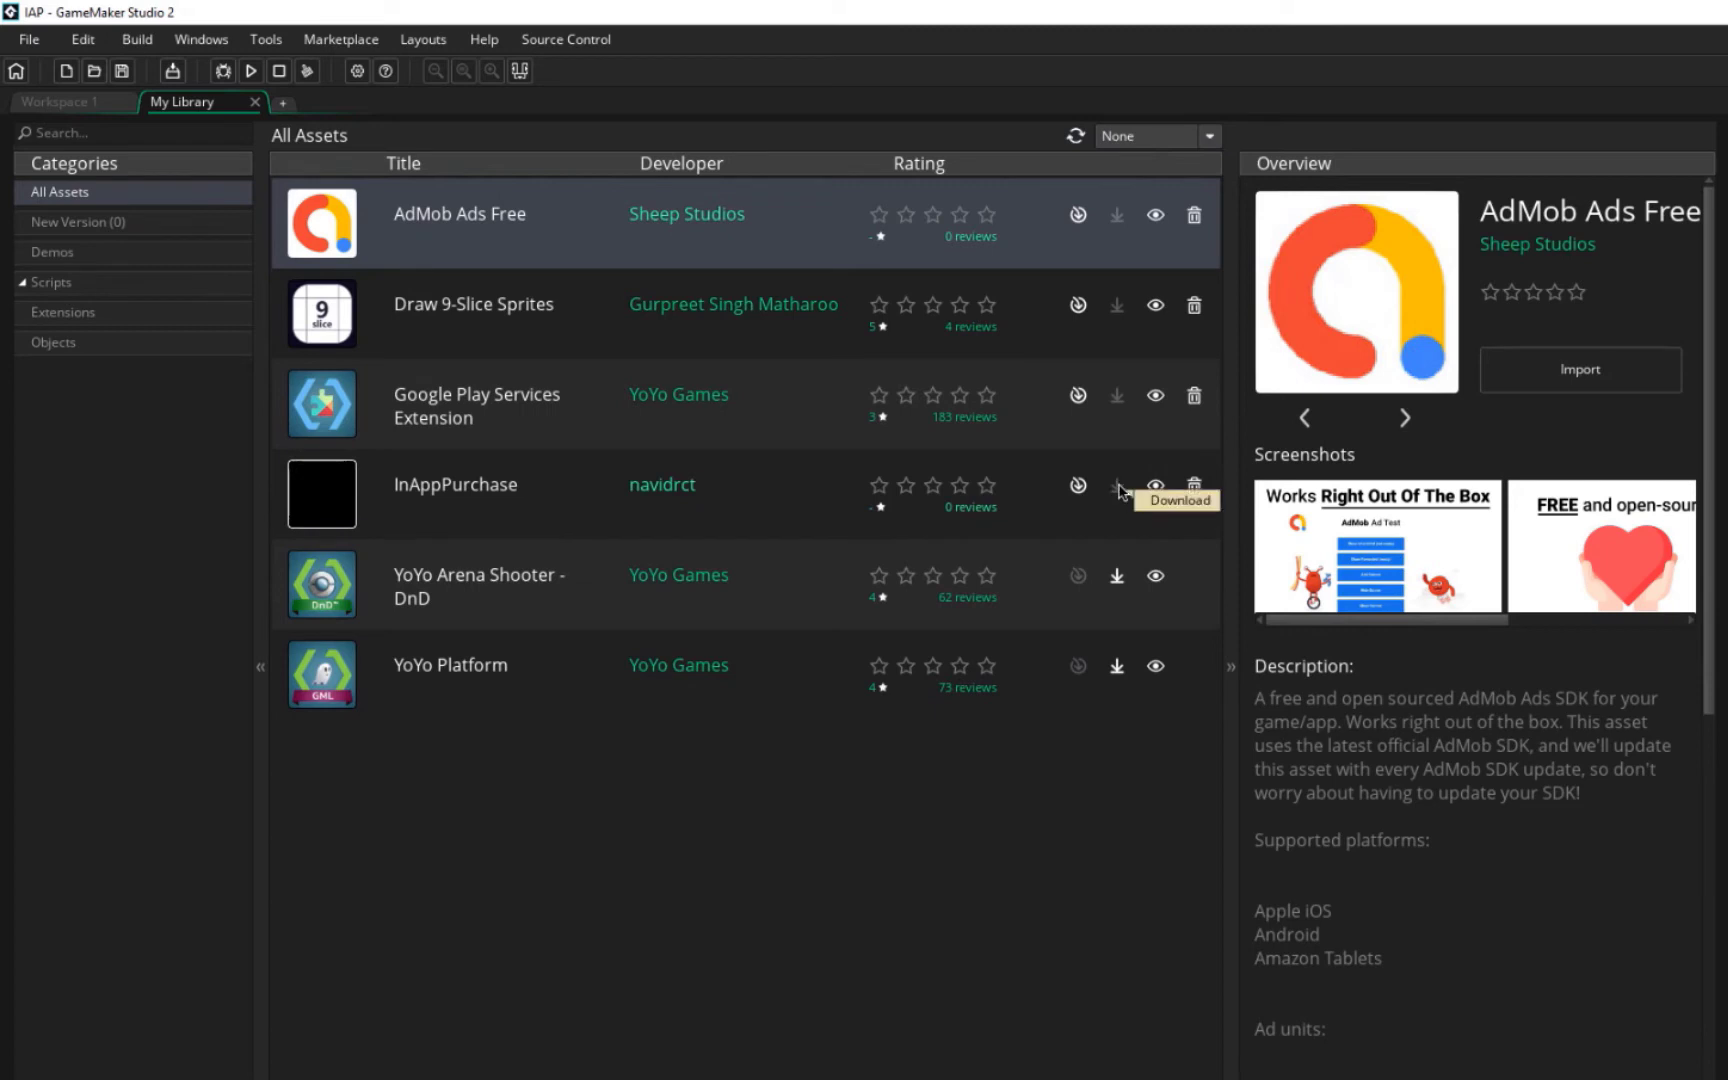
click(1078, 487)
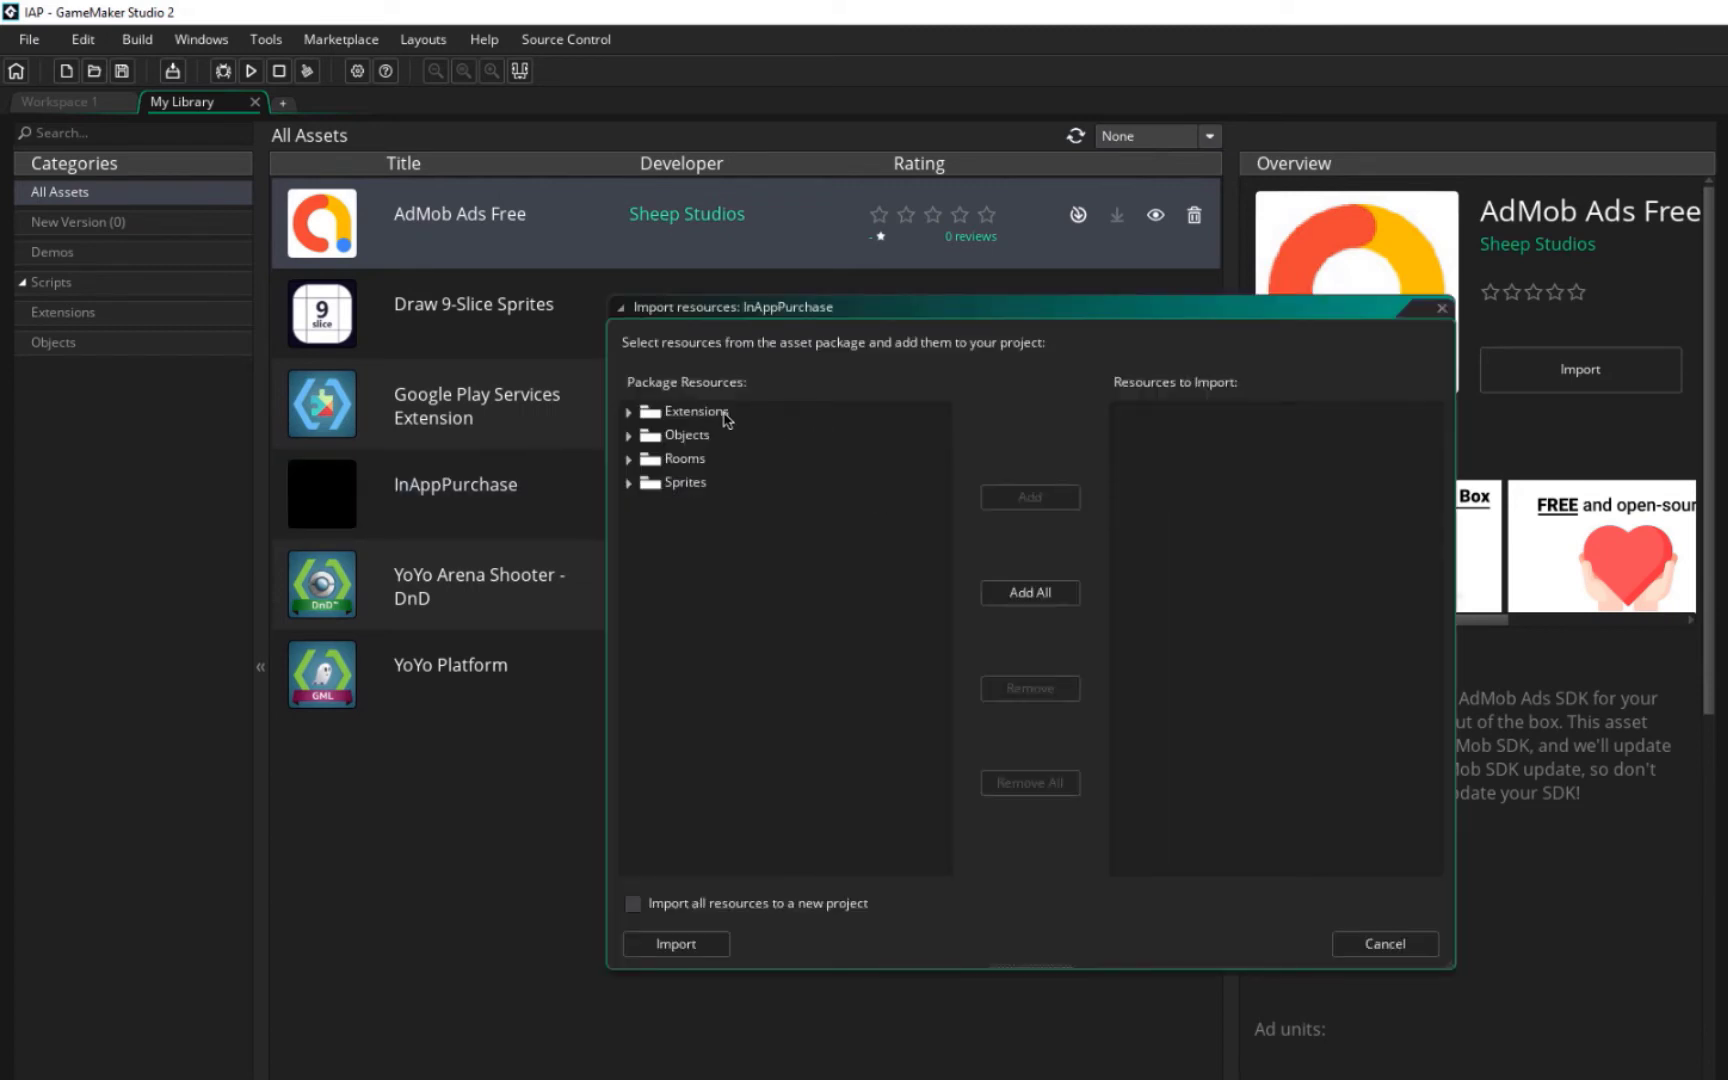
- Import the Extensions, obj_button, obj_Google_IAP and the button_15368 sprite into the project
click(718, 418)
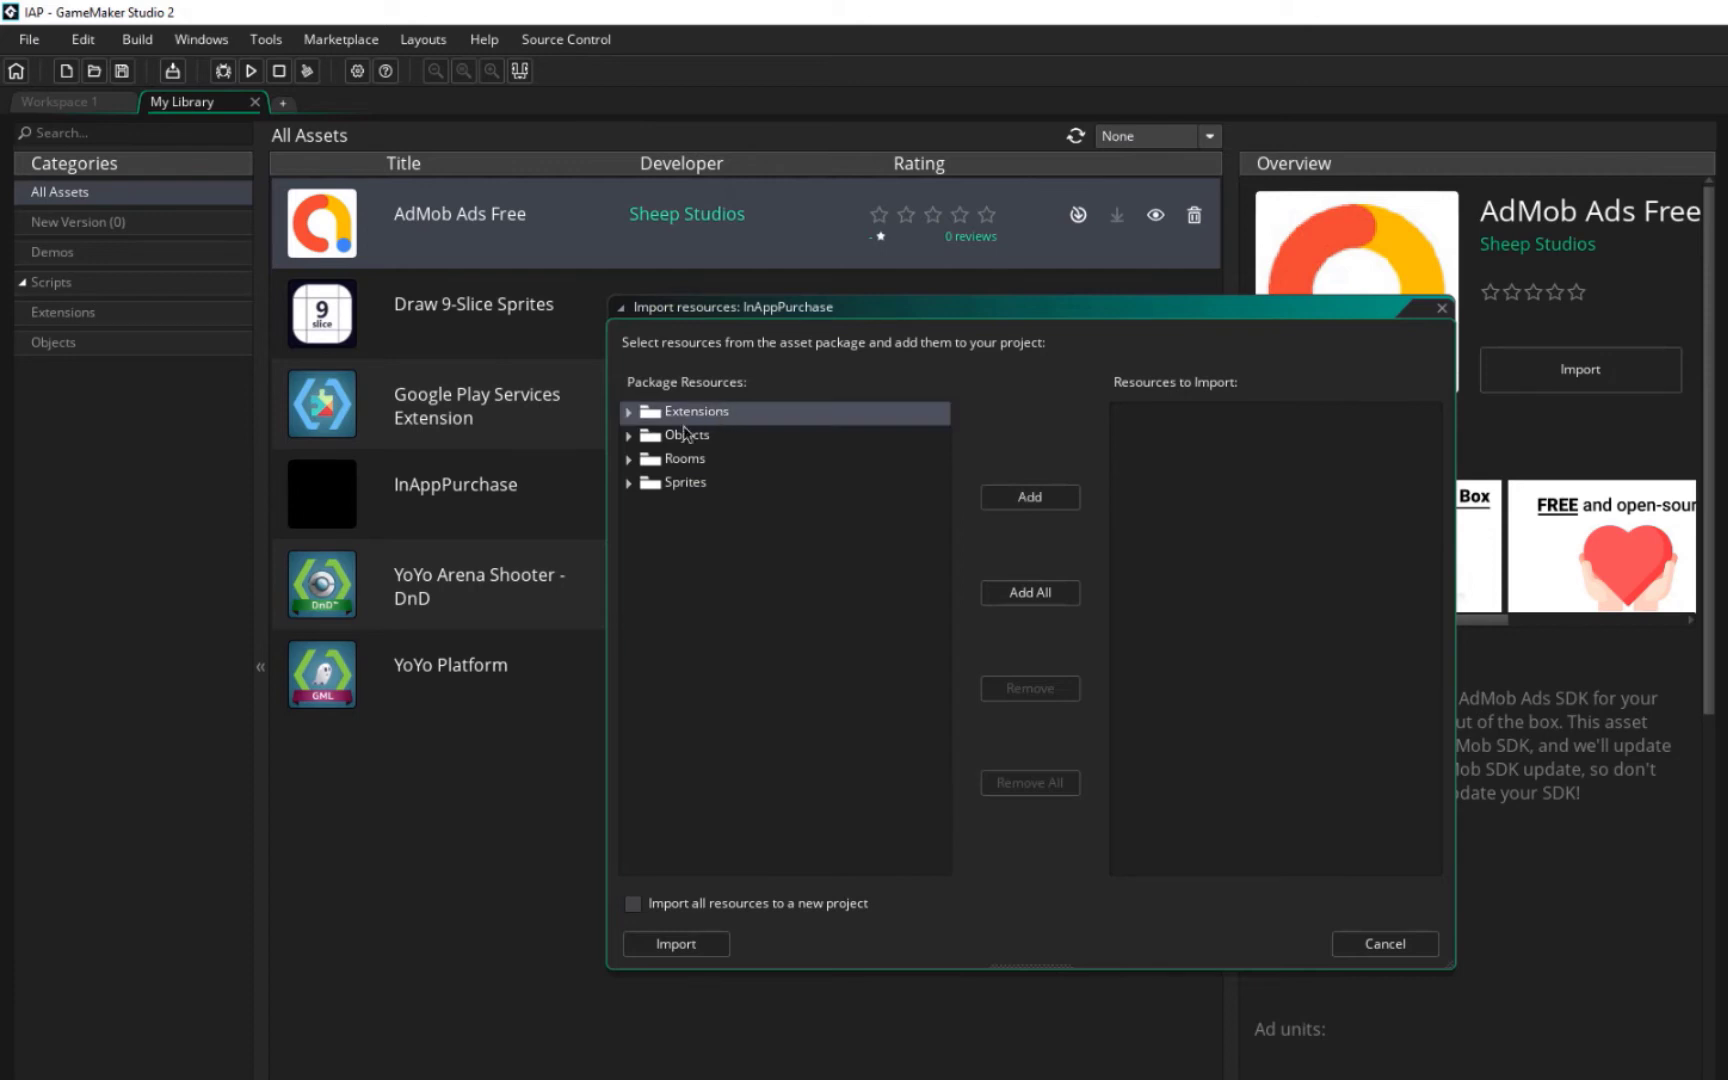
click(630, 436)
ctrl+click(694, 461)
ctrl+click(703, 486)
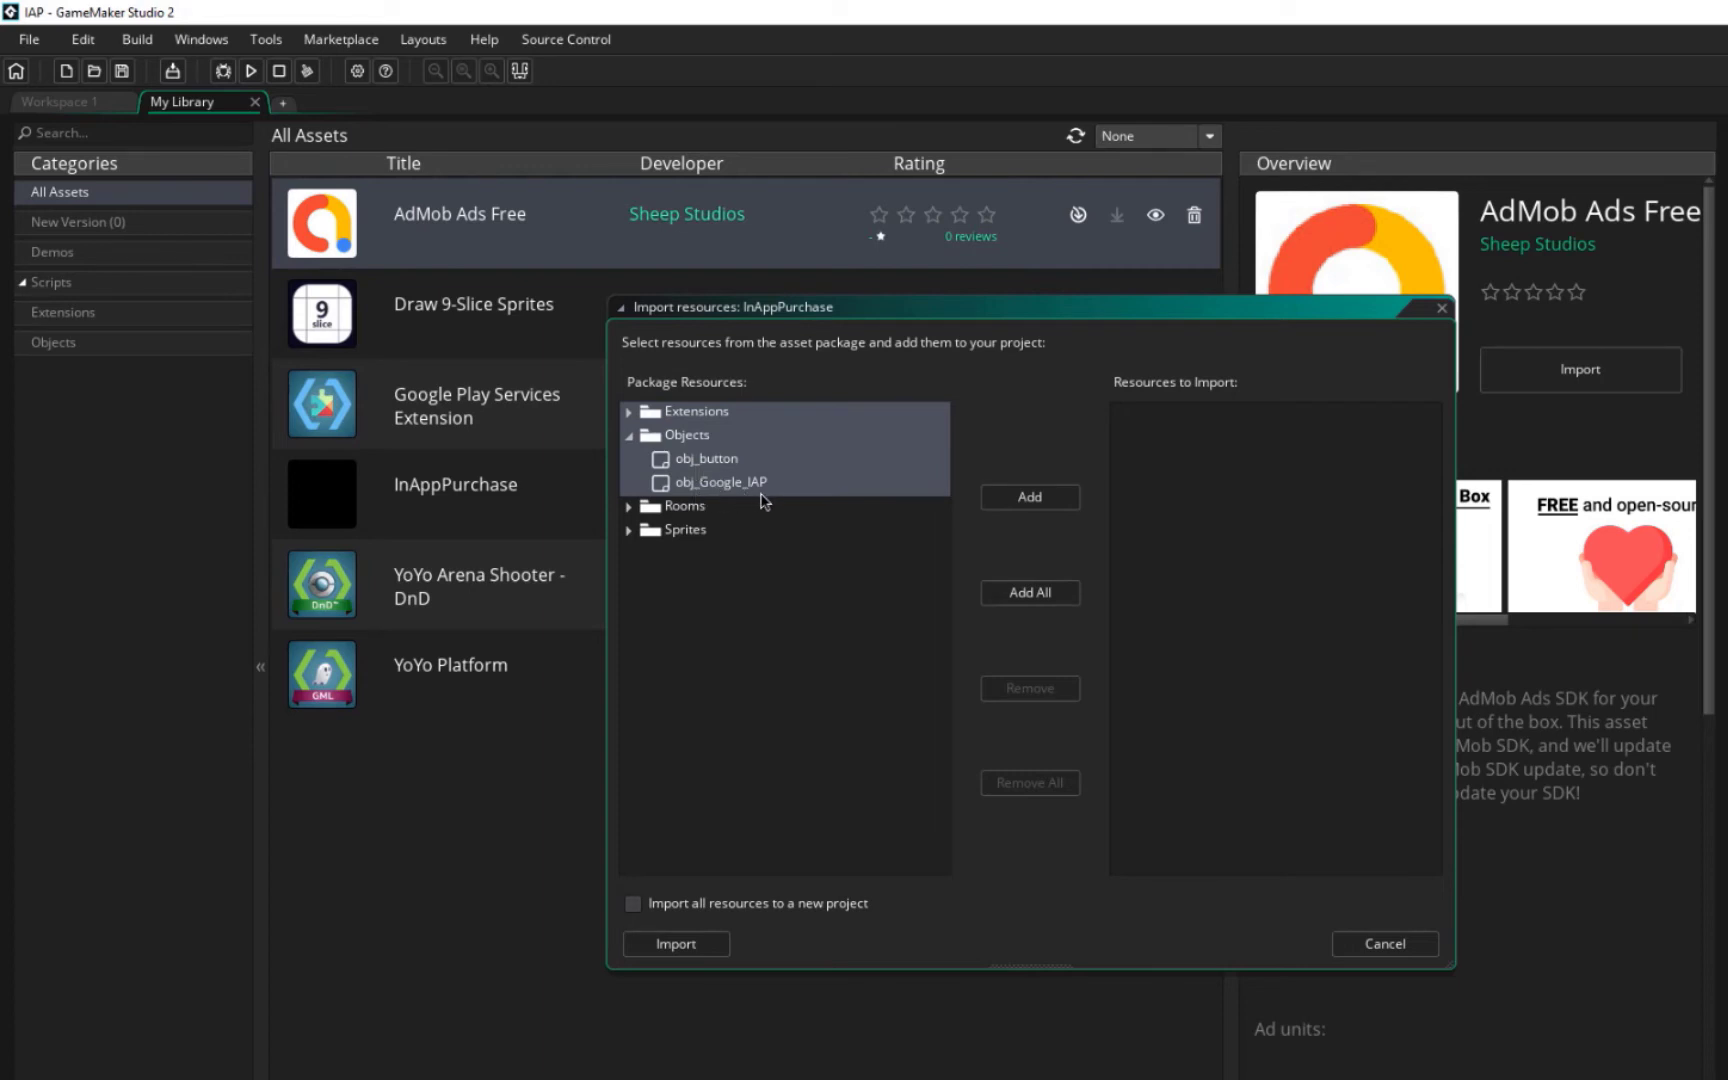
ctrl+click(630, 531)
ctrl+click(688, 561)
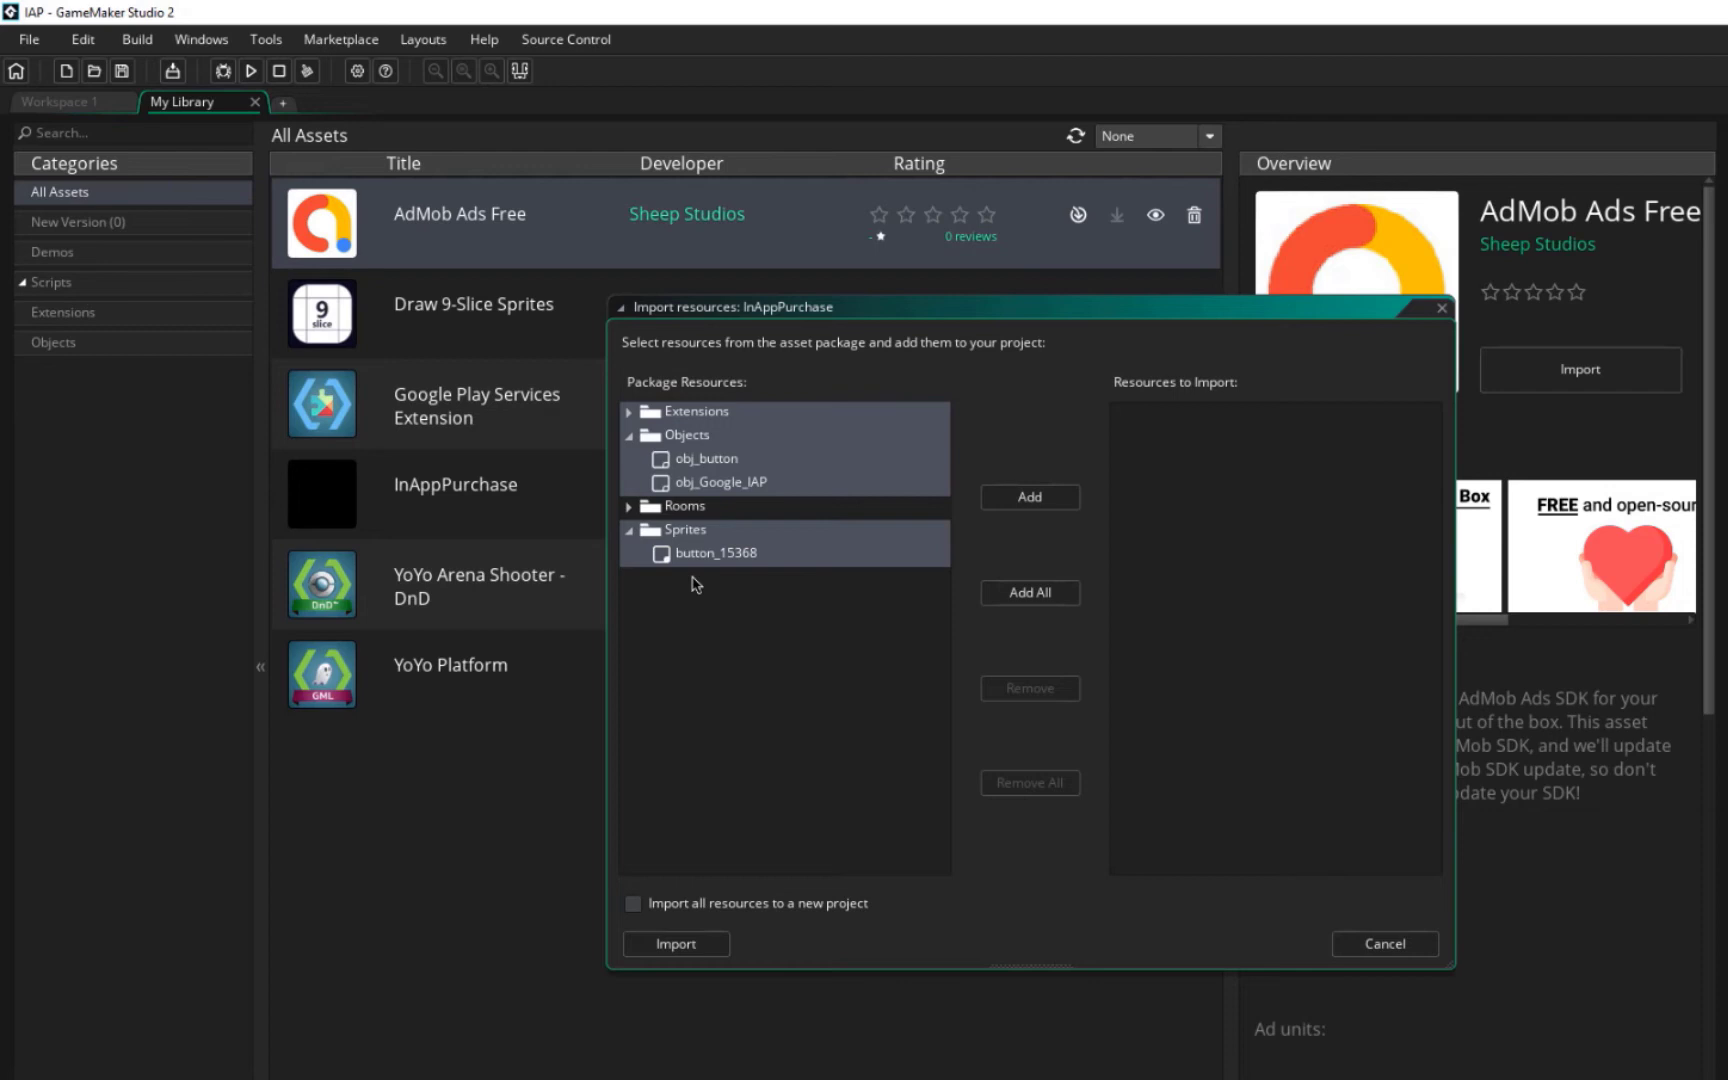
click(1008, 502)
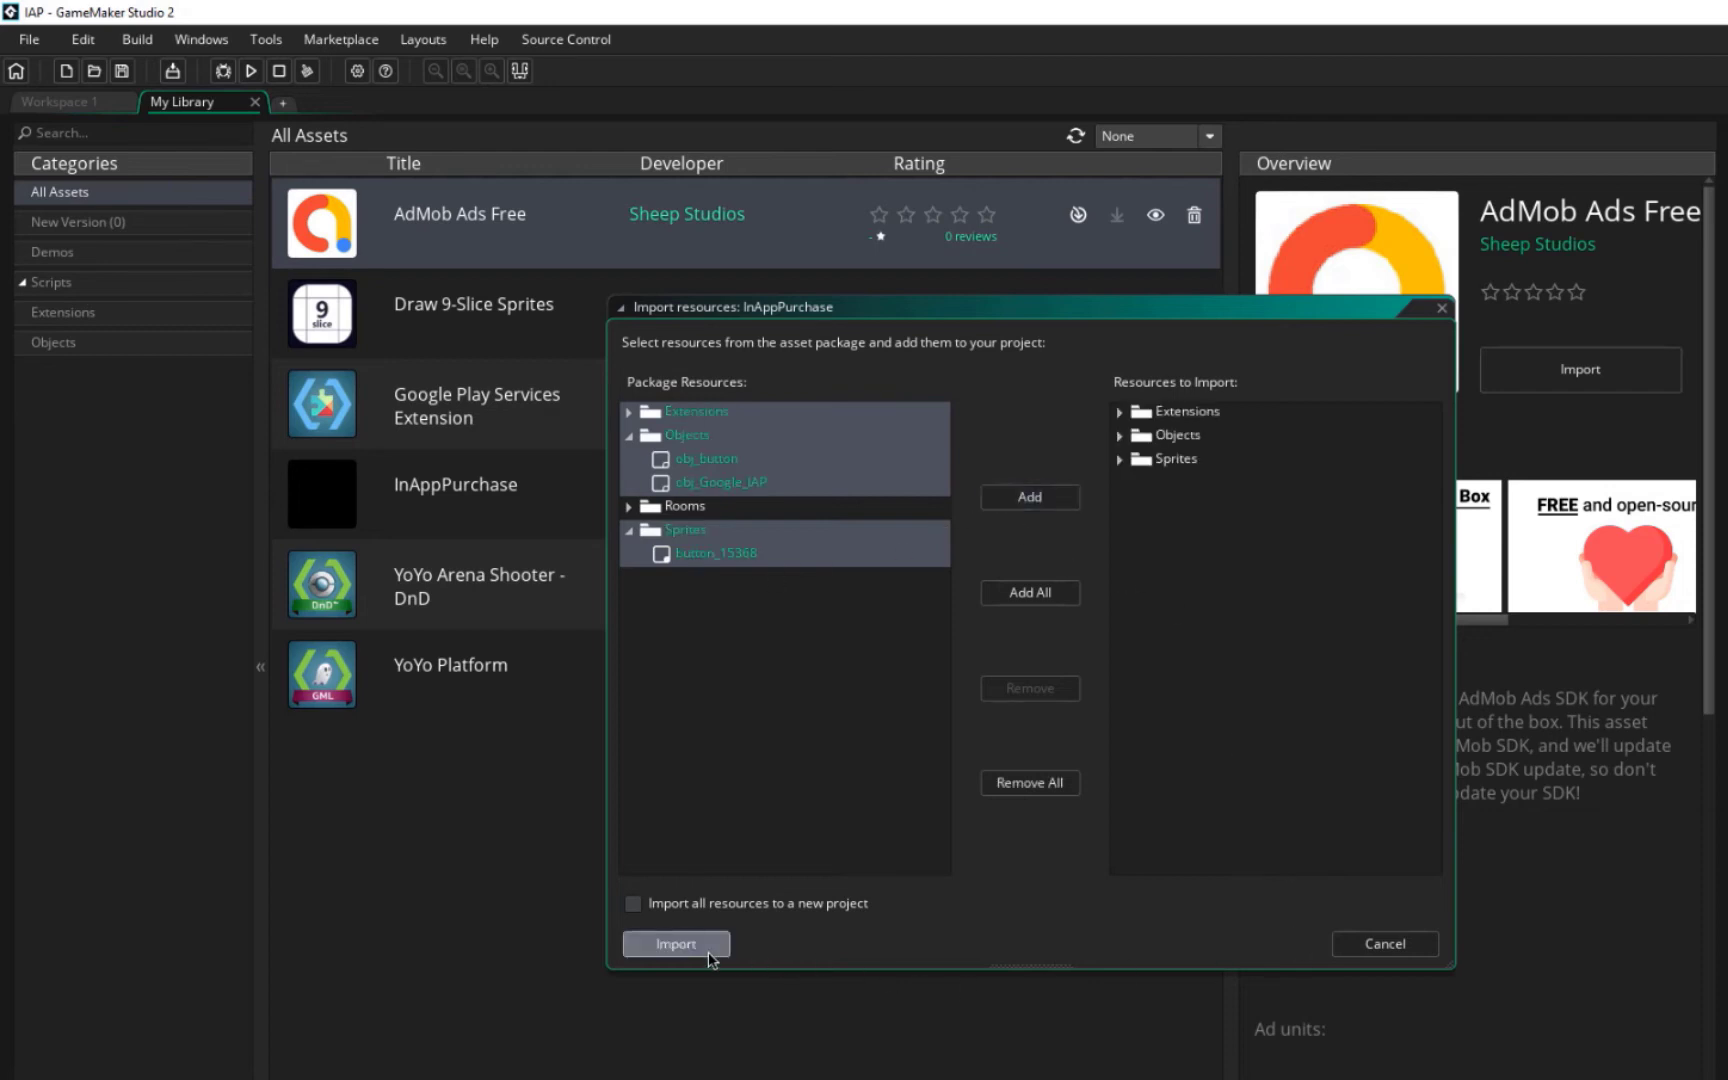
click(708, 948)
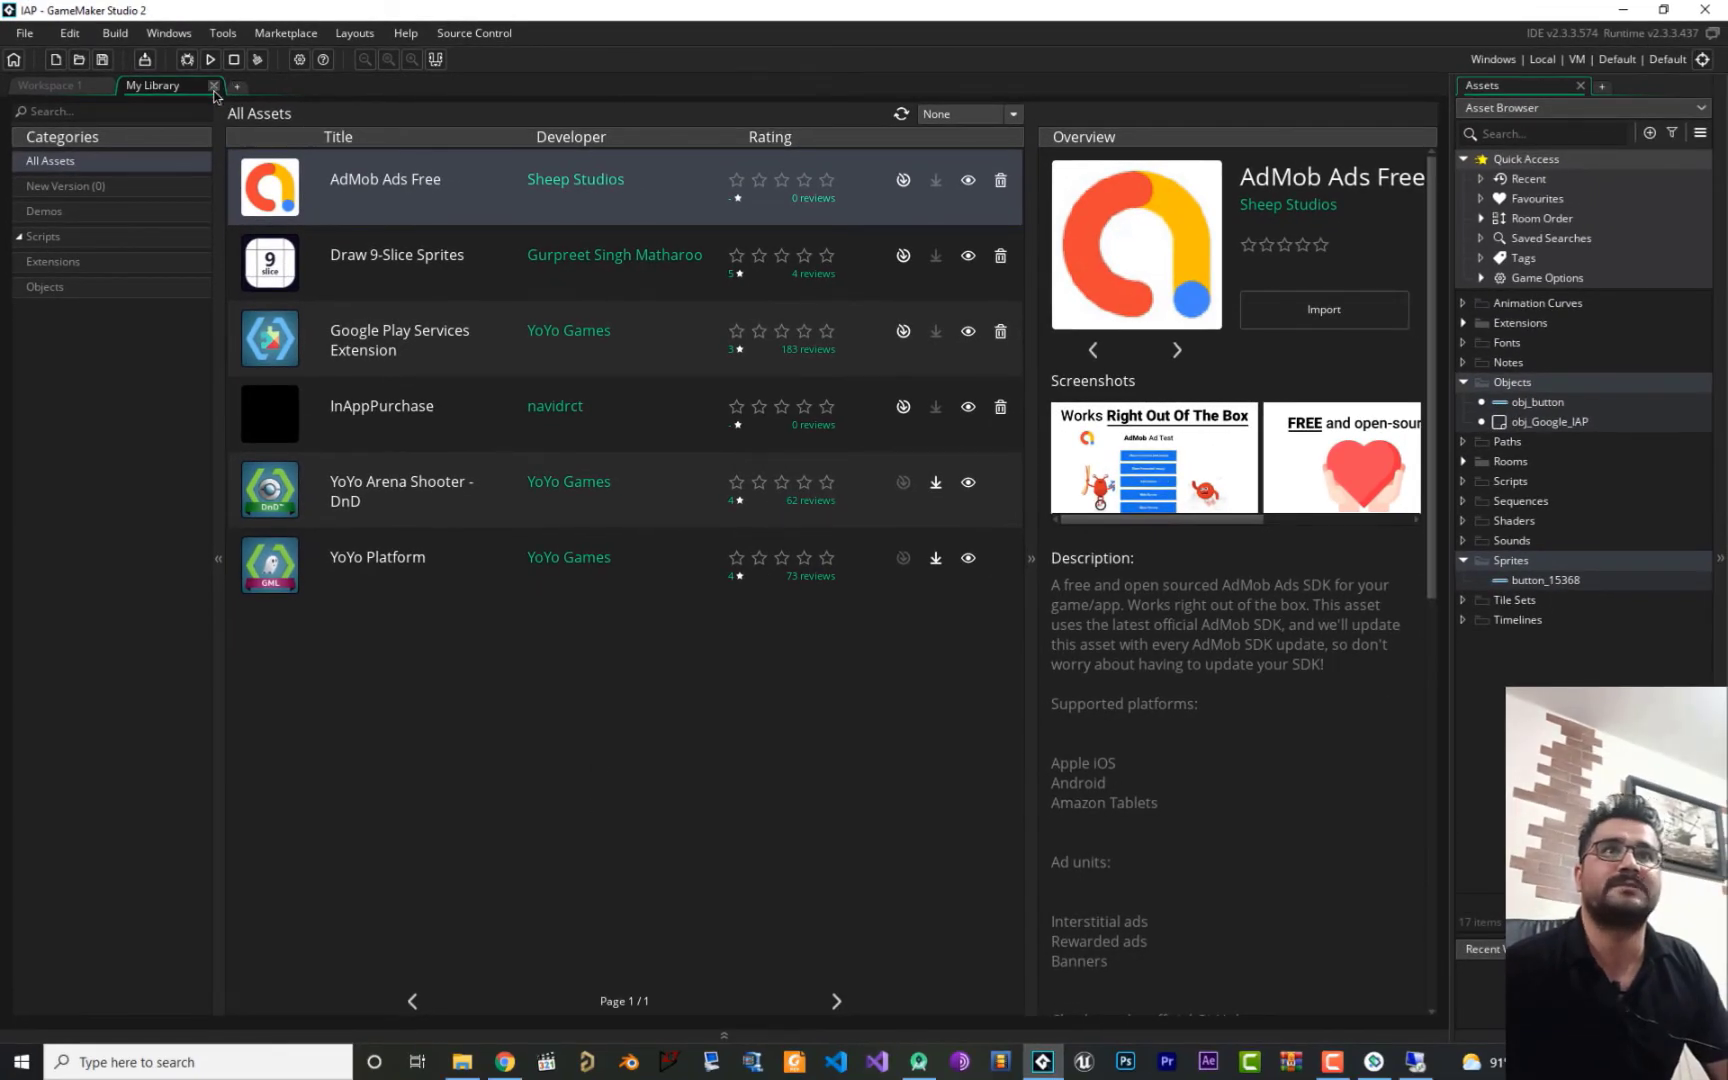
- Close the library, expand the imported extensions, and briefly inspect the button_15368 sprite
click(213, 85)
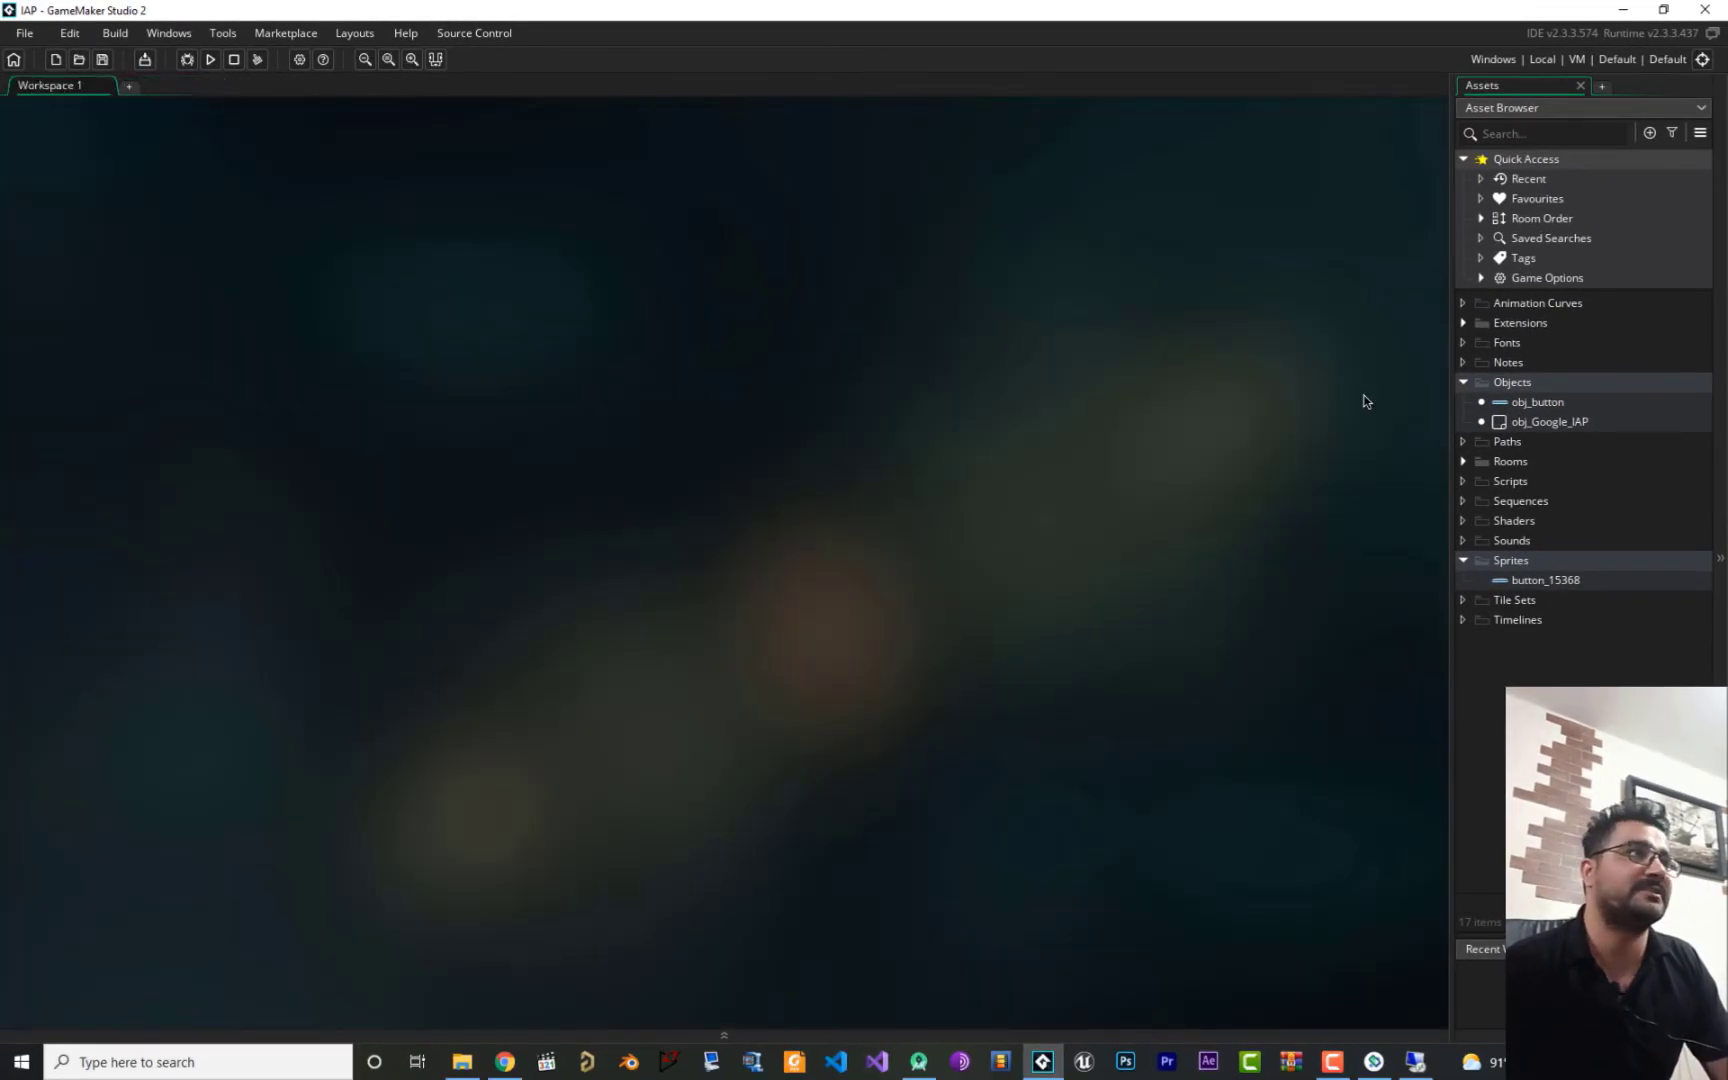
click(1464, 323)
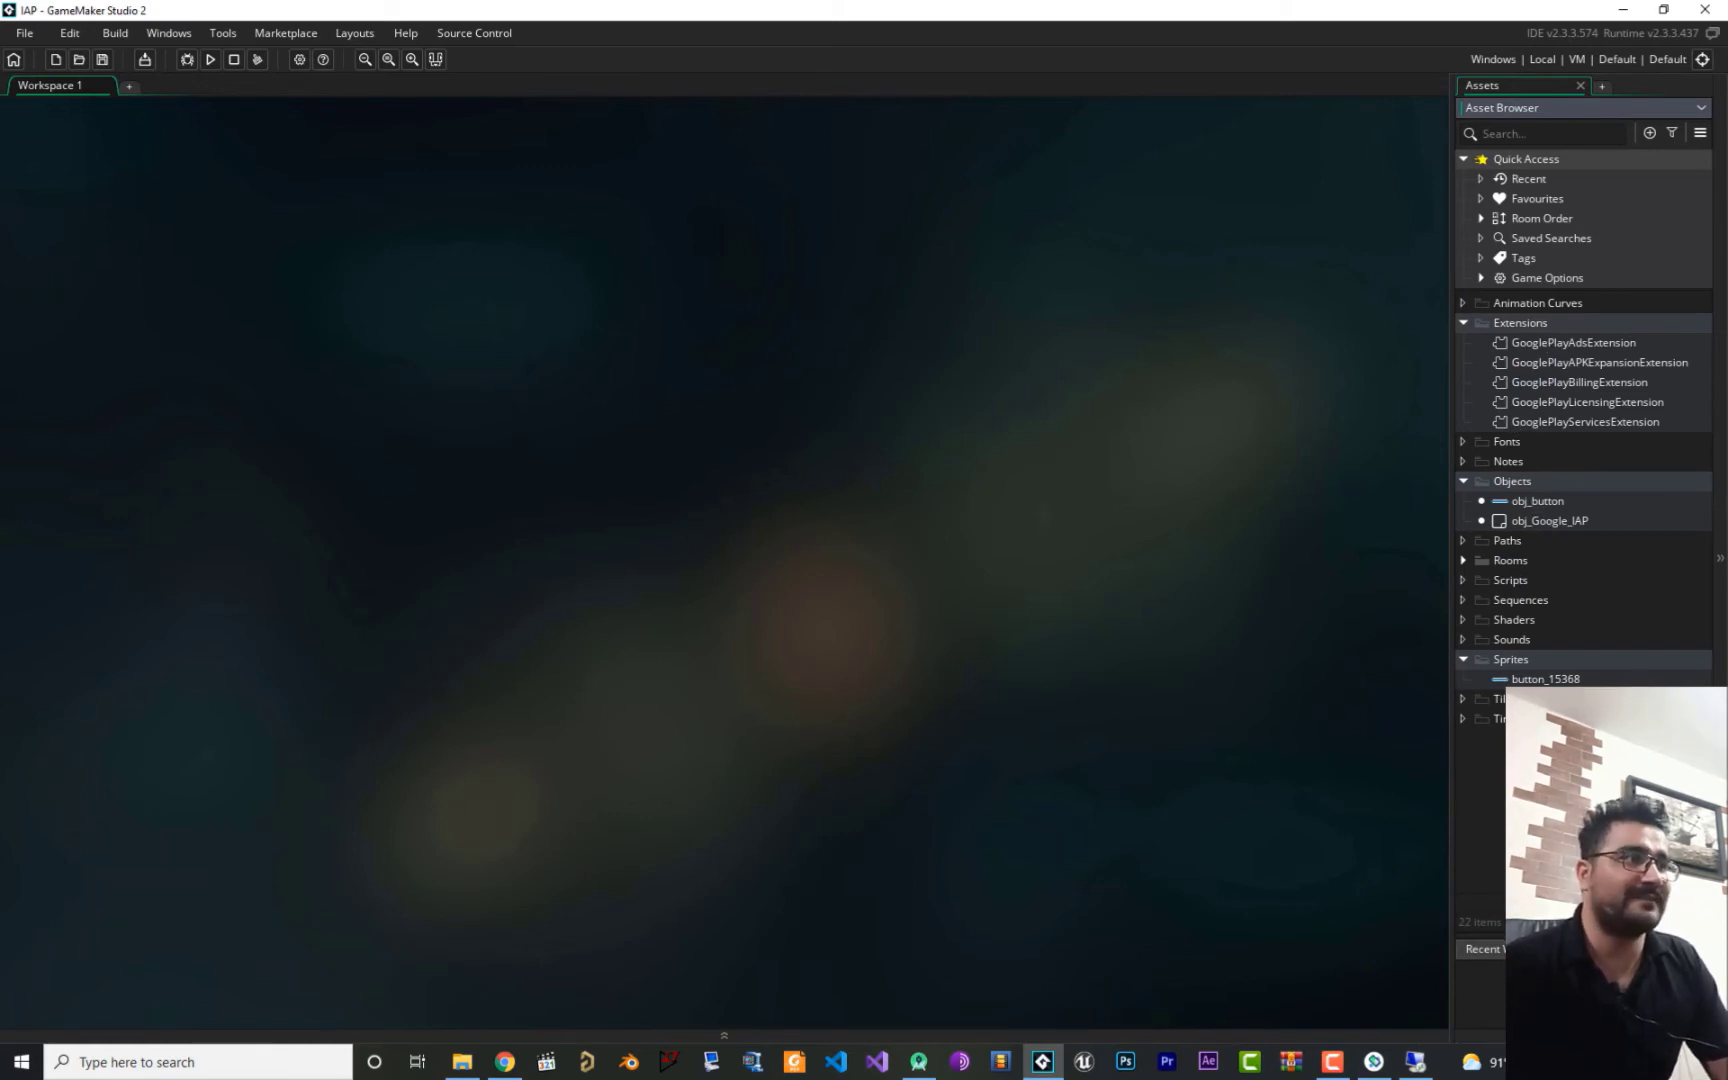
double_click(1530, 679)
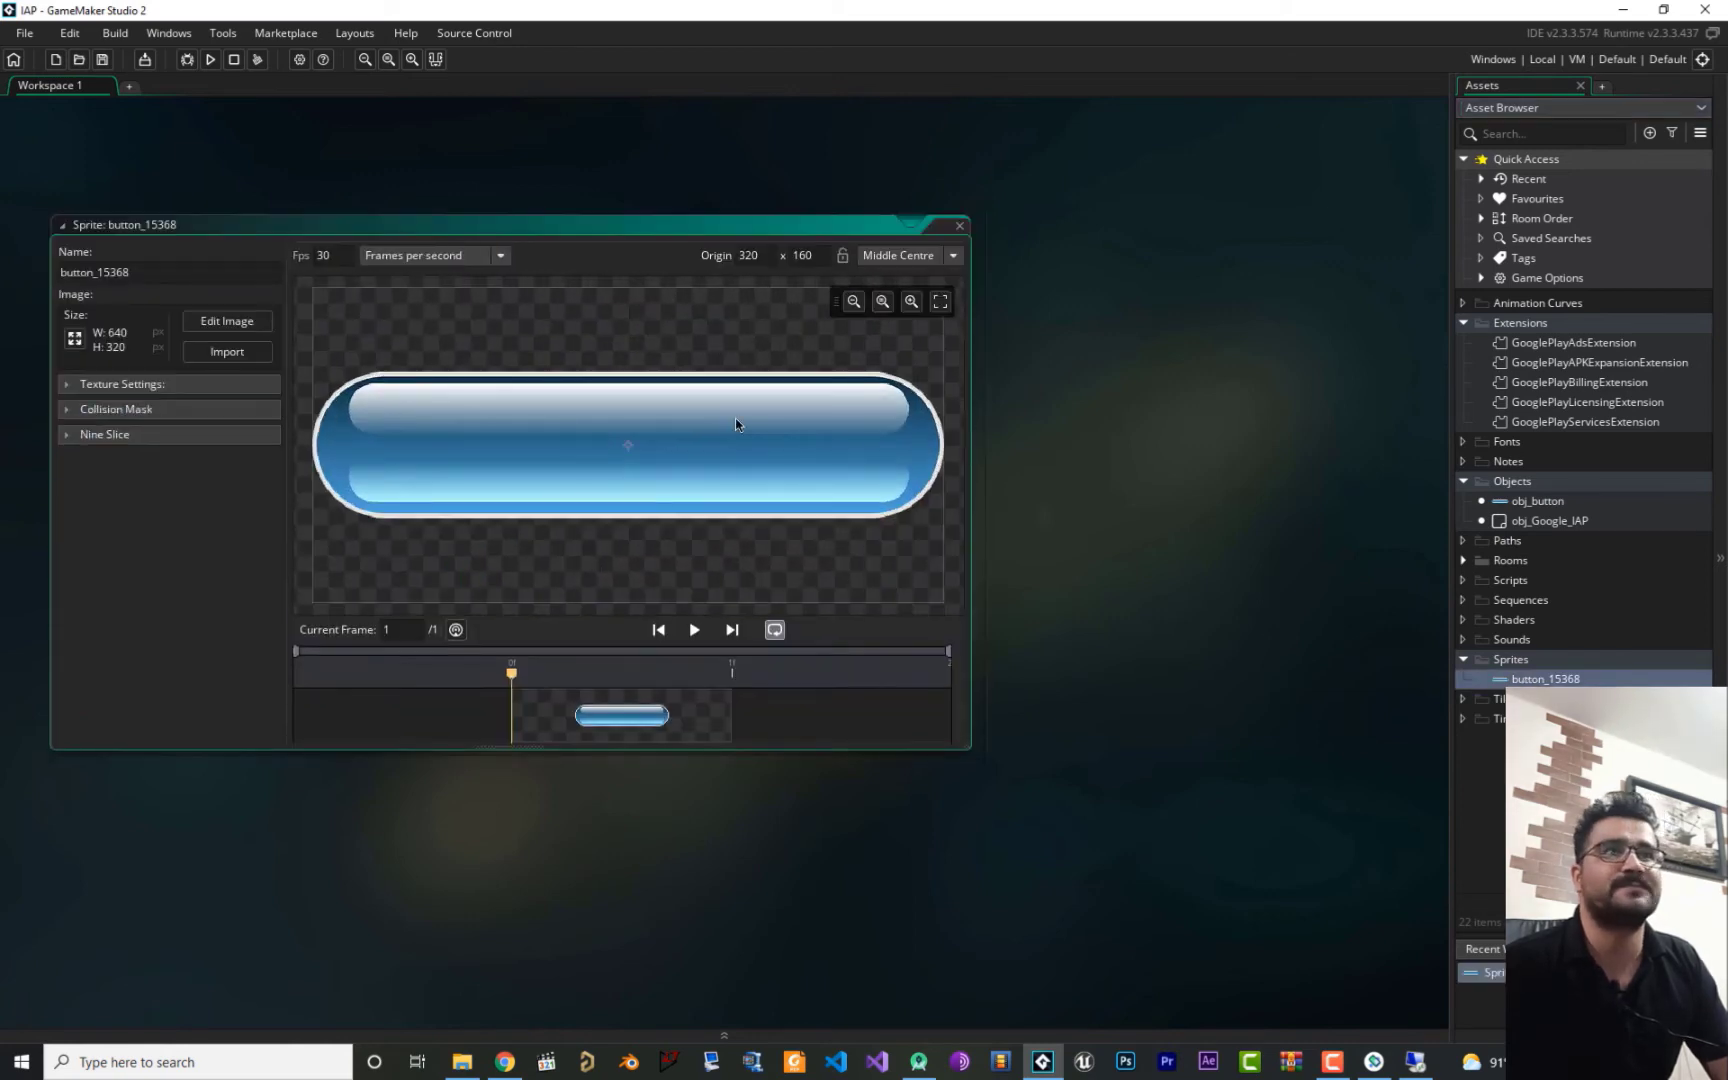
click(959, 226)
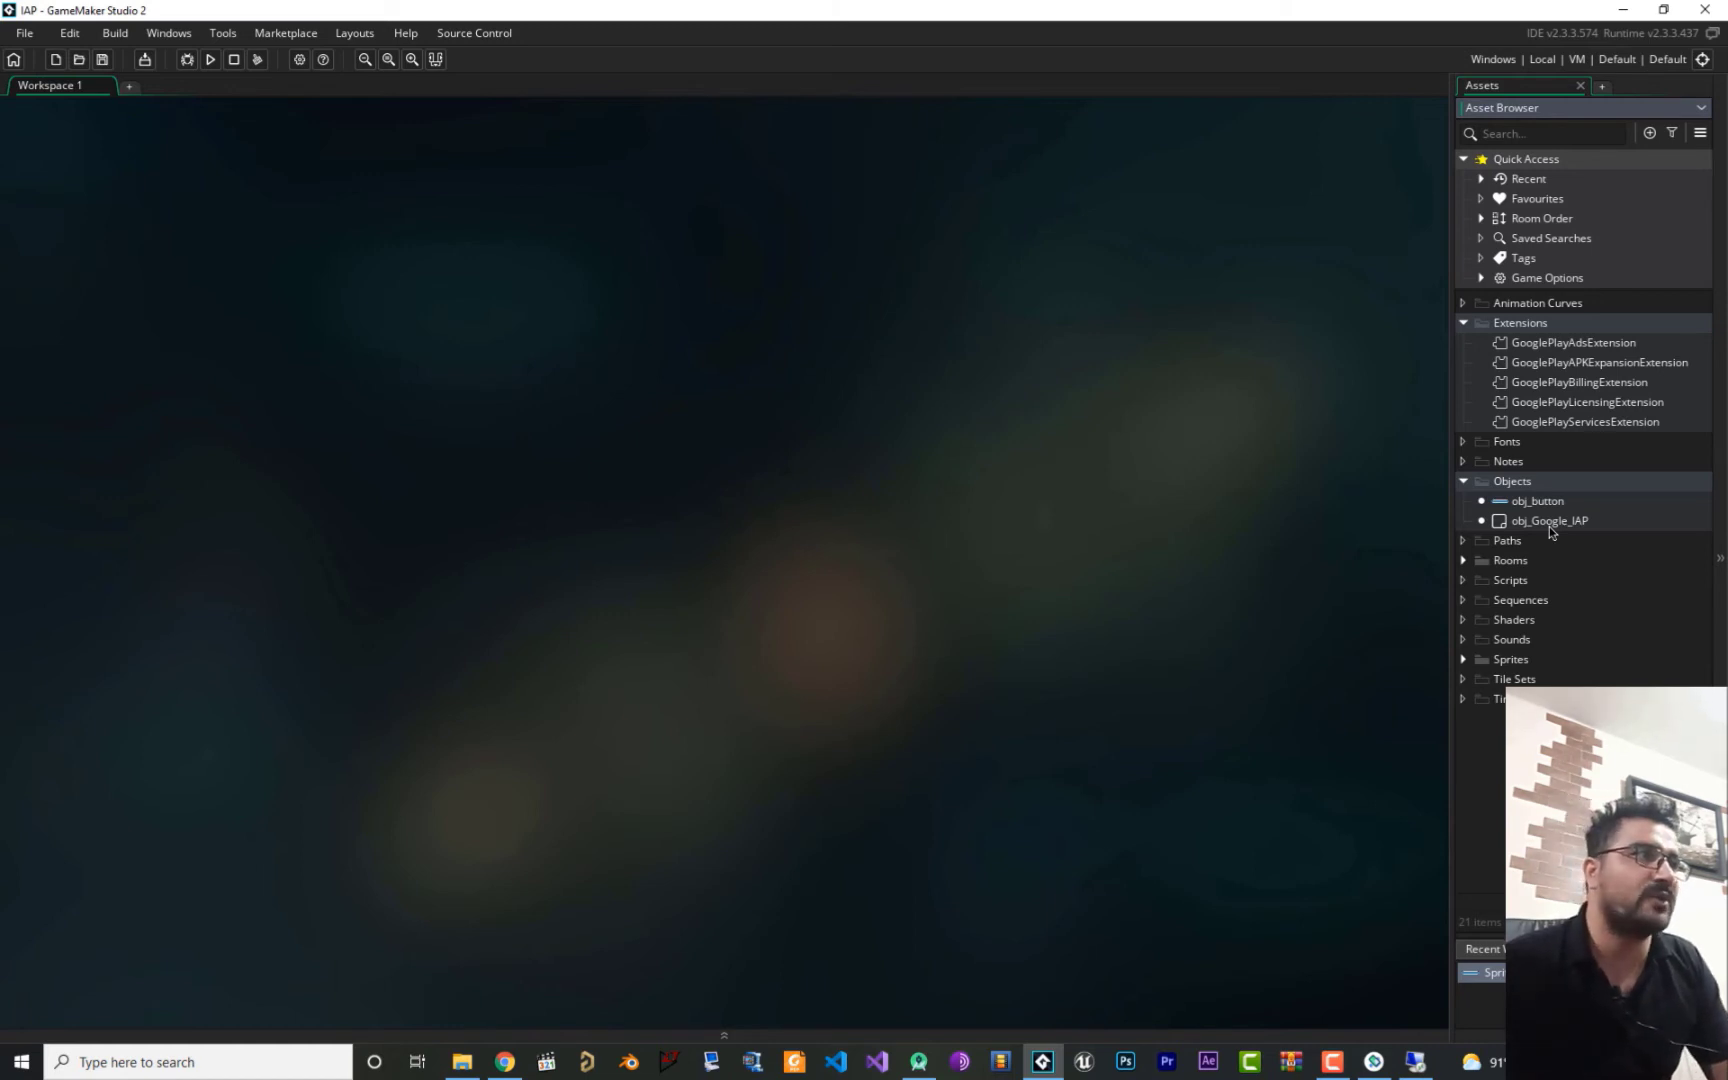
- Open obj_Google_IAP's Create event code and highlight the STEP 01 purchase ID block
double_click(1548, 522)
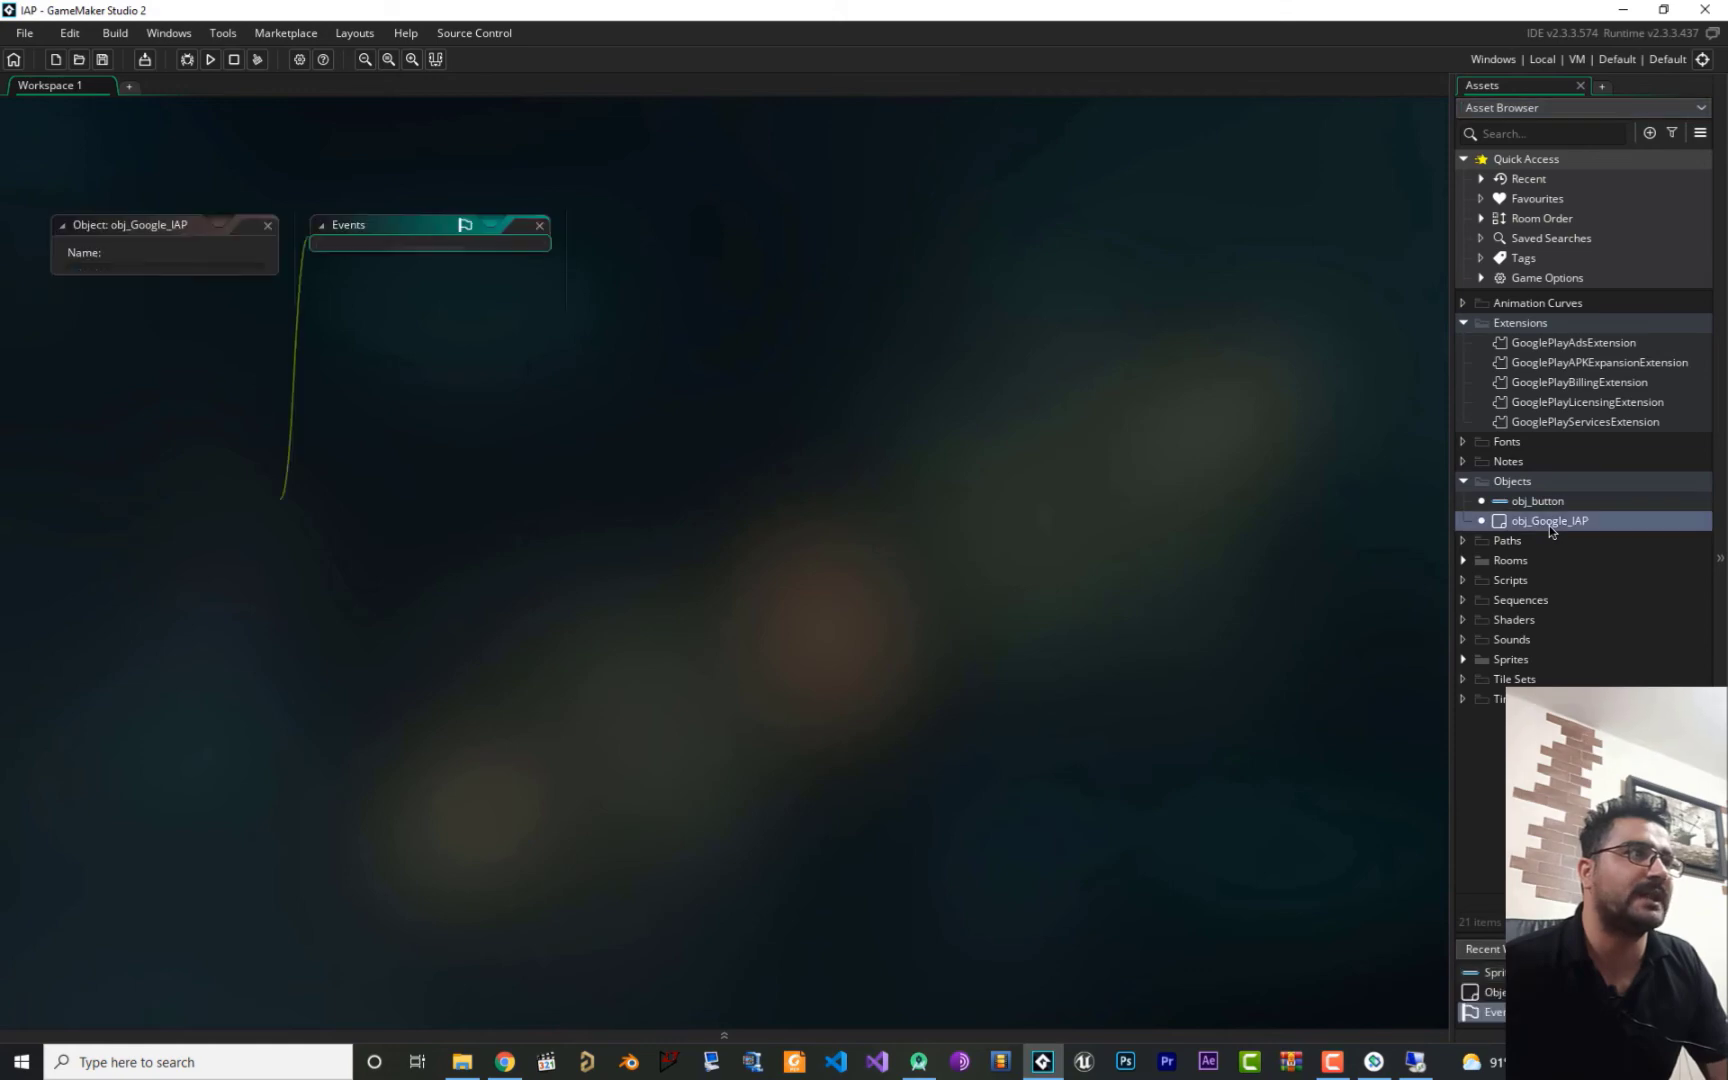
click(398, 252)
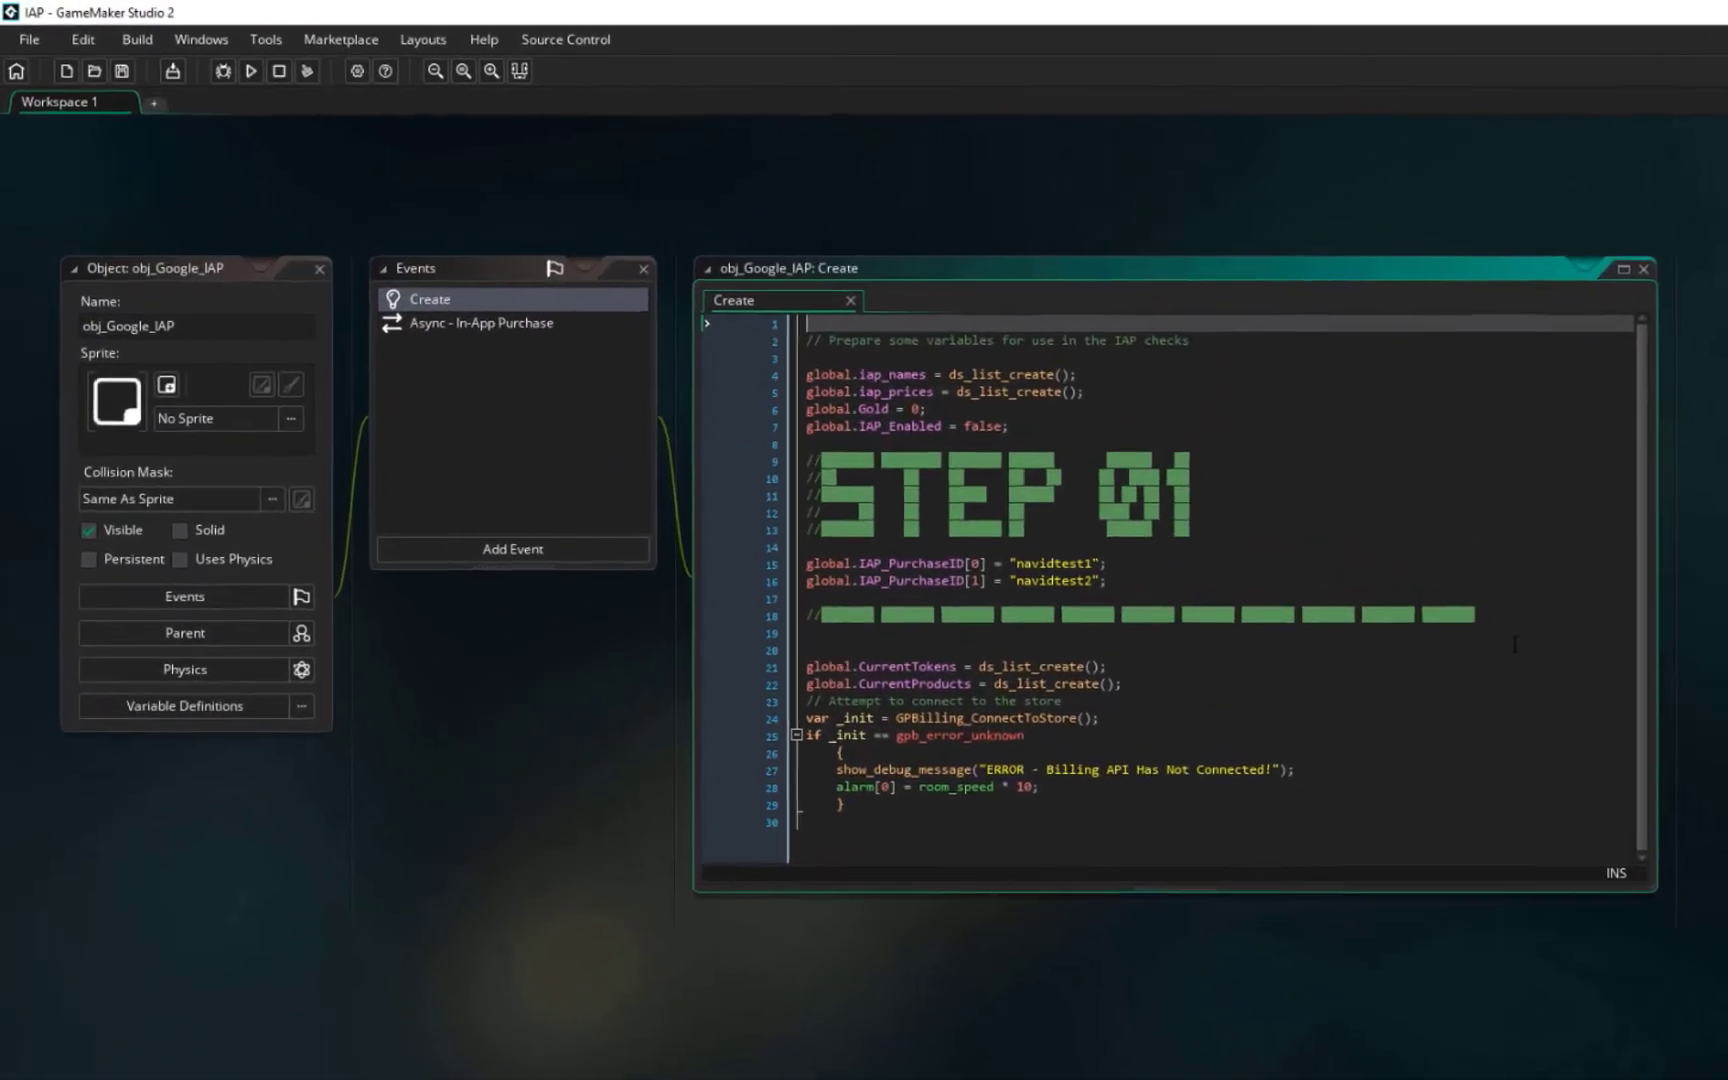
drag(1515, 617, 806, 461)
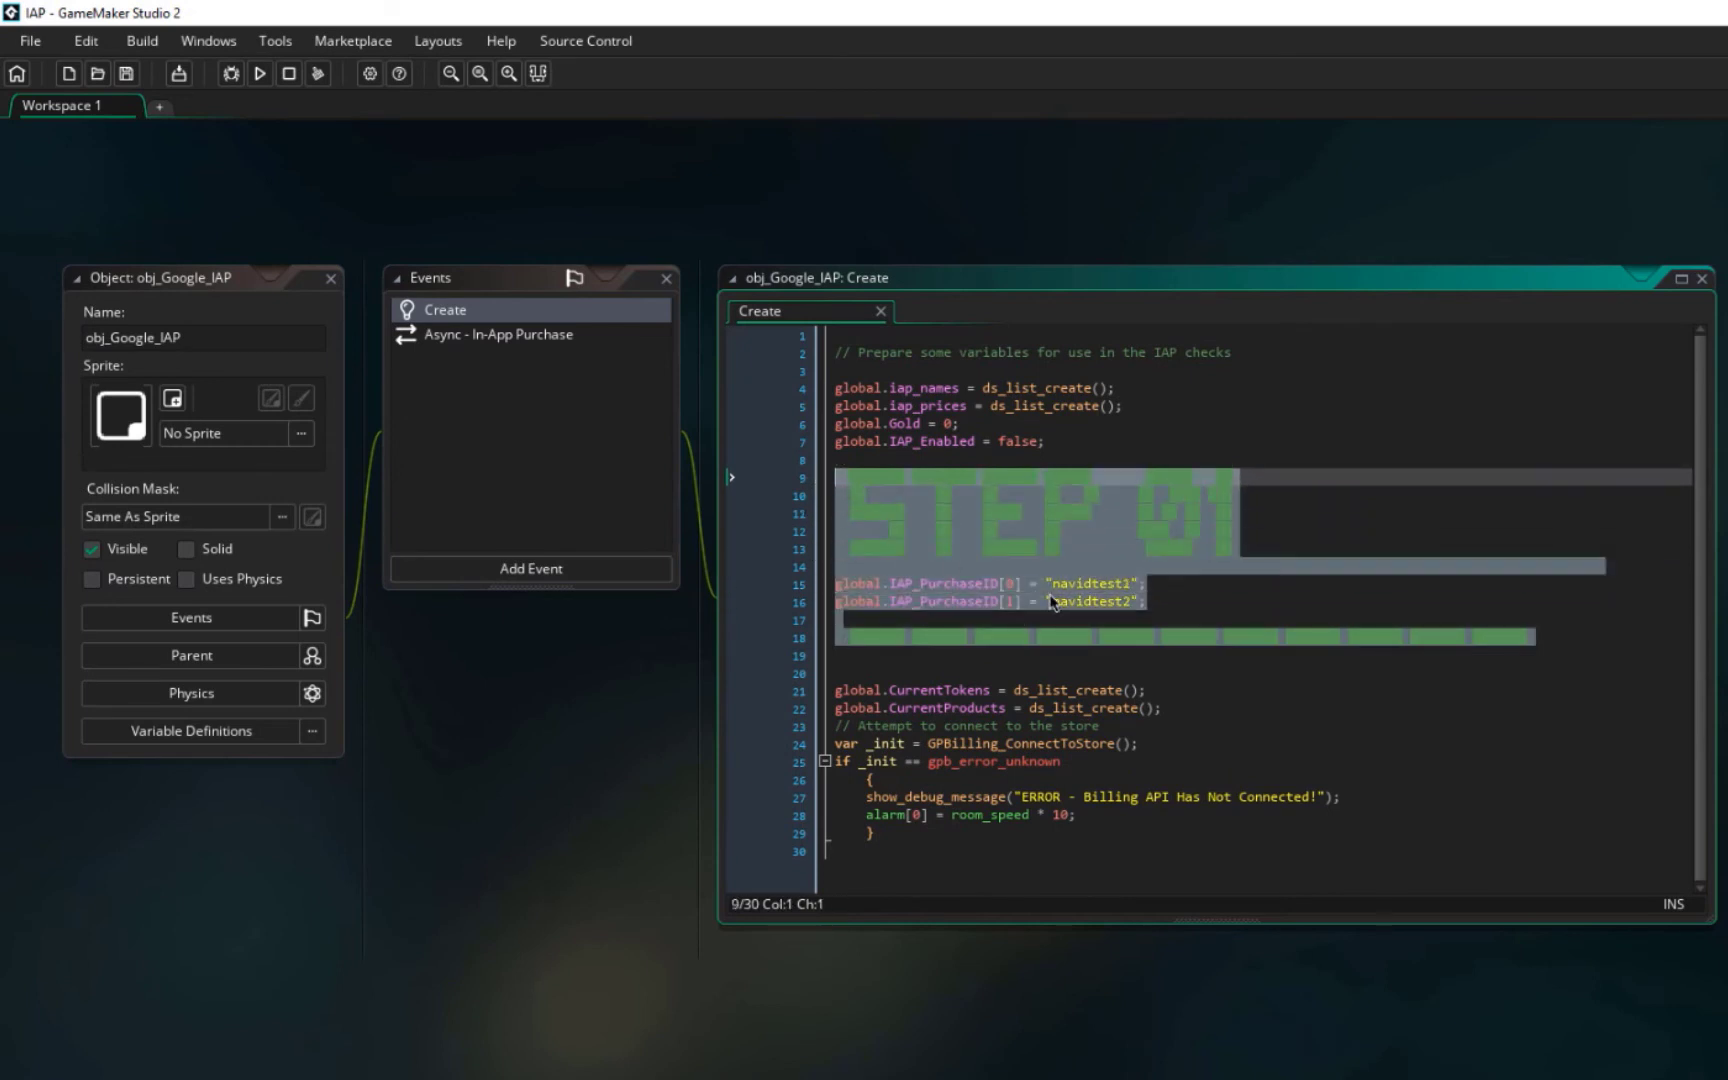
click(1060, 583)
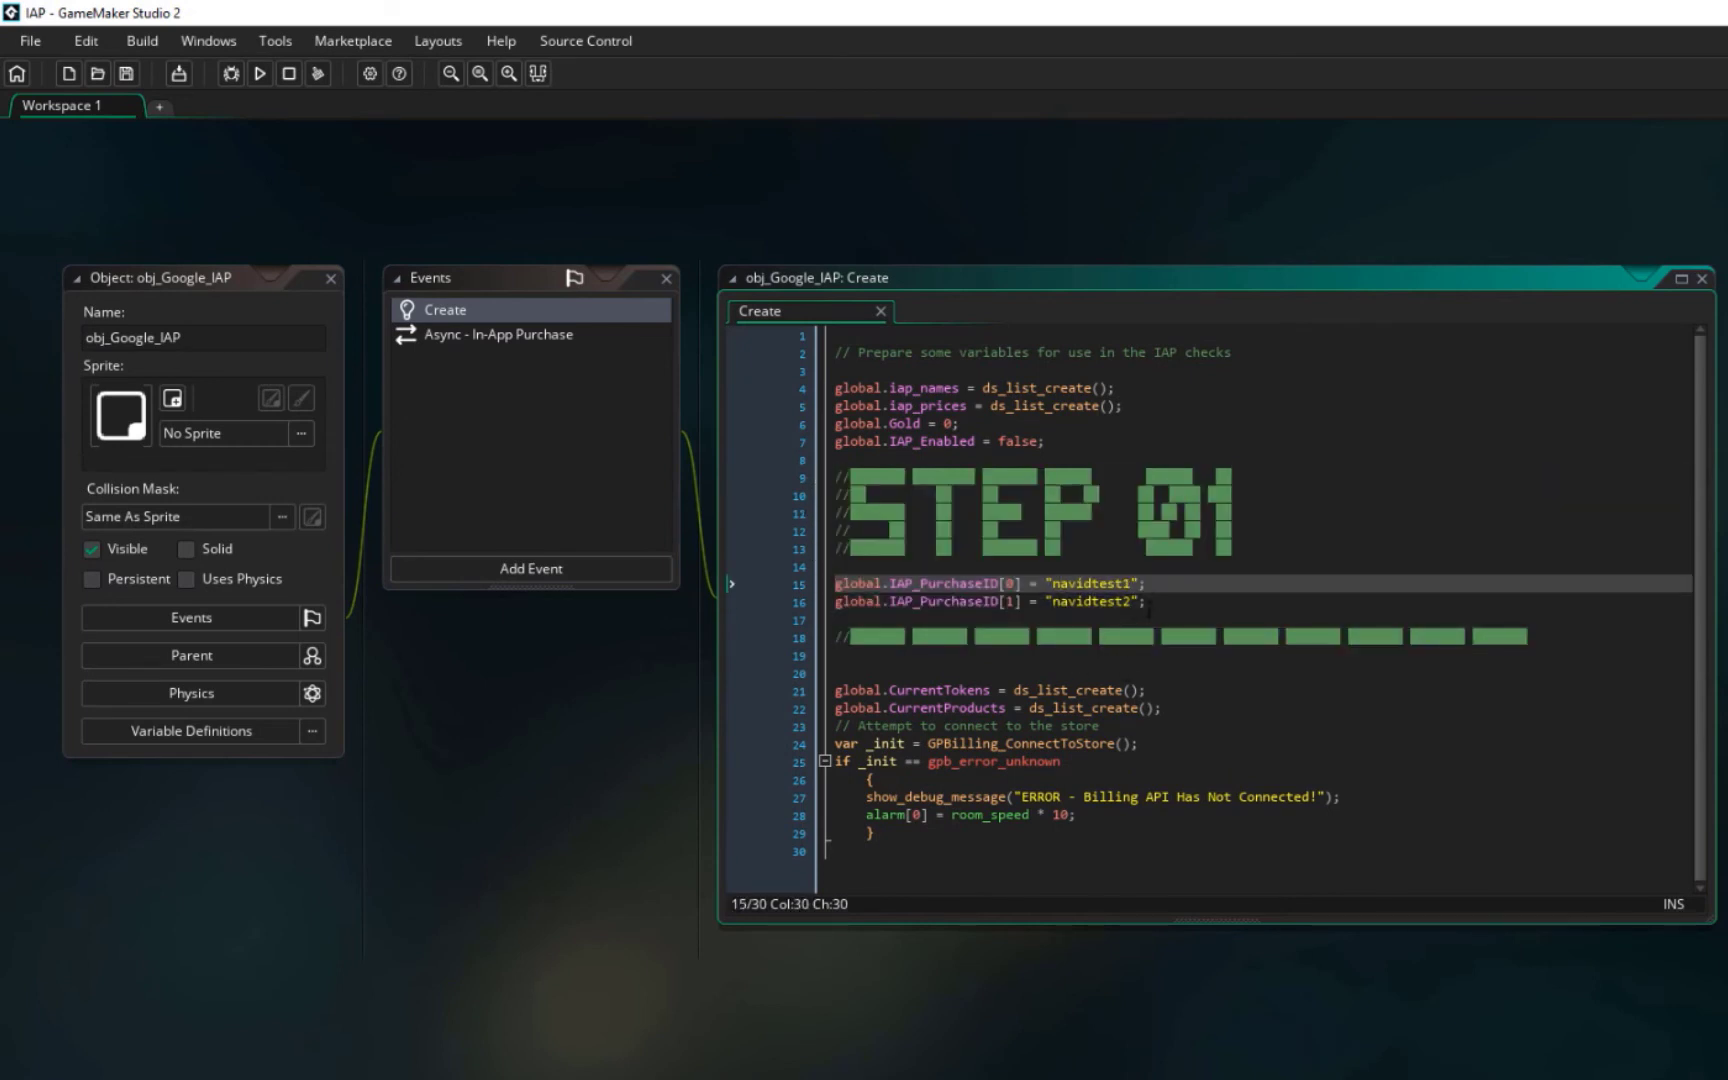
- Compare the navidtest1 and navidtest2 purchase IDs with the Play Console in-app products list
drag(1148, 601, 840, 583)
drag(1046, 583, 1134, 583)
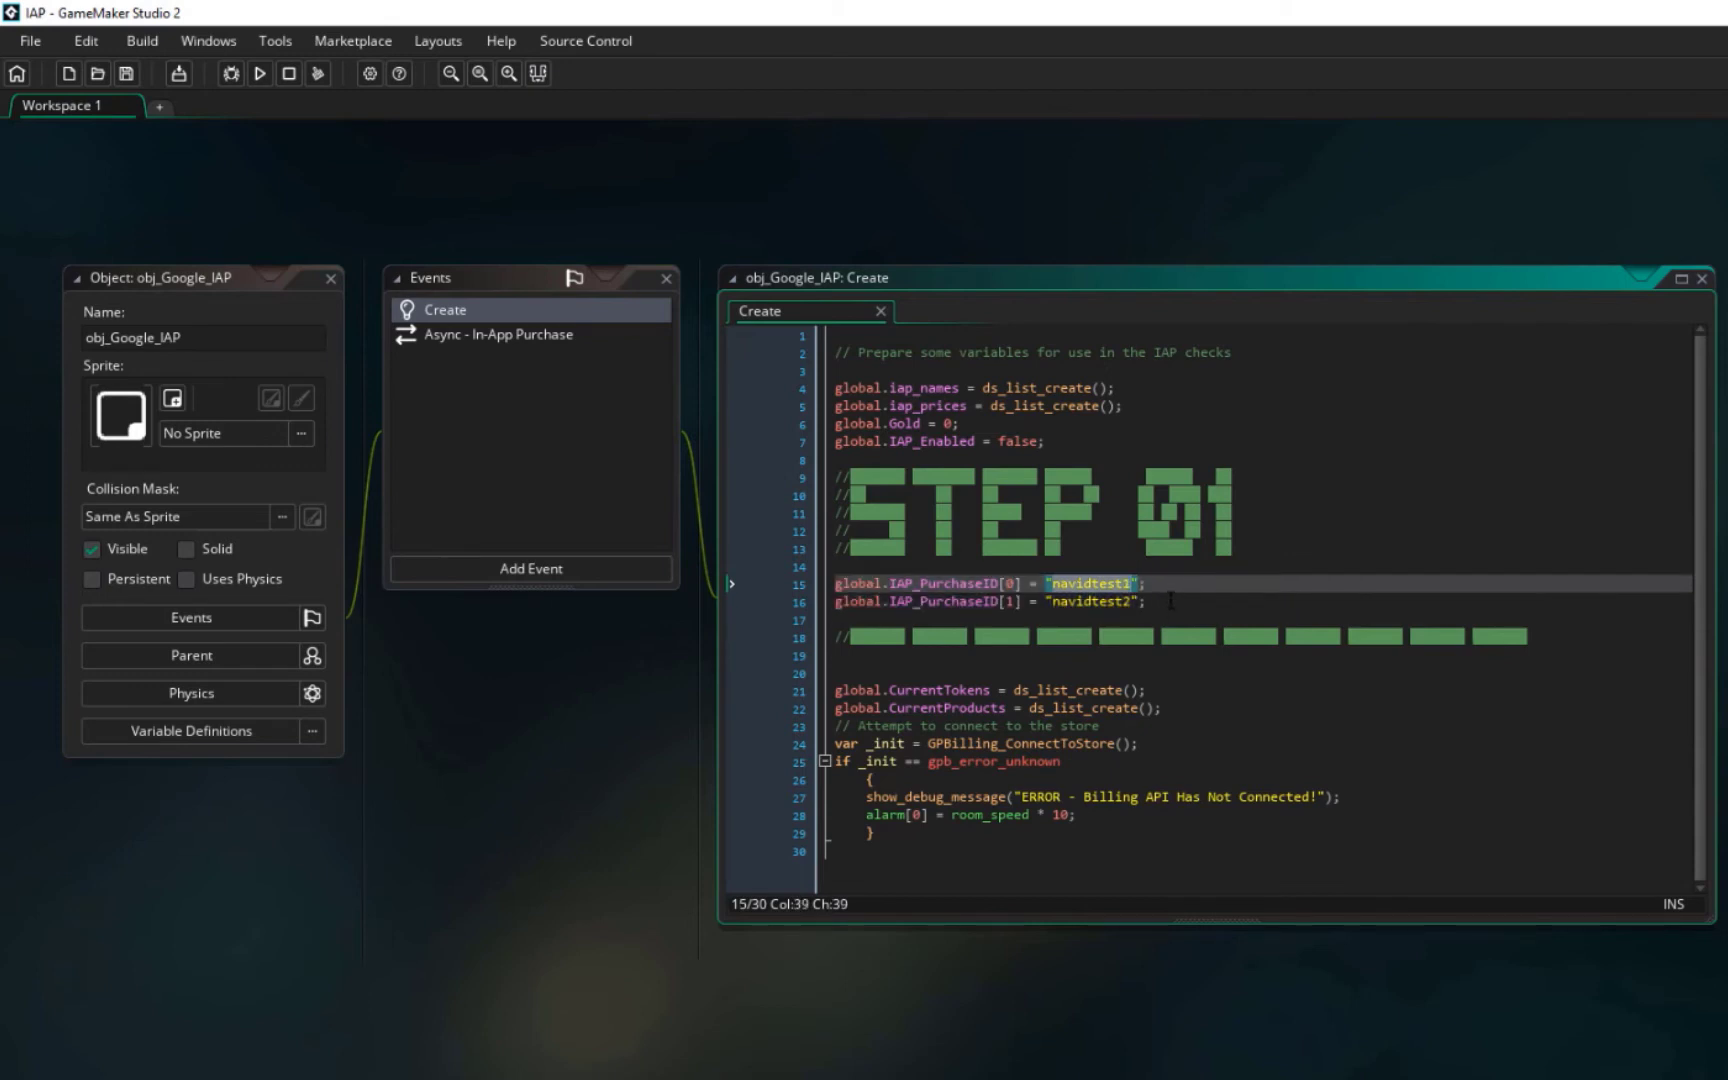
click(1171, 600)
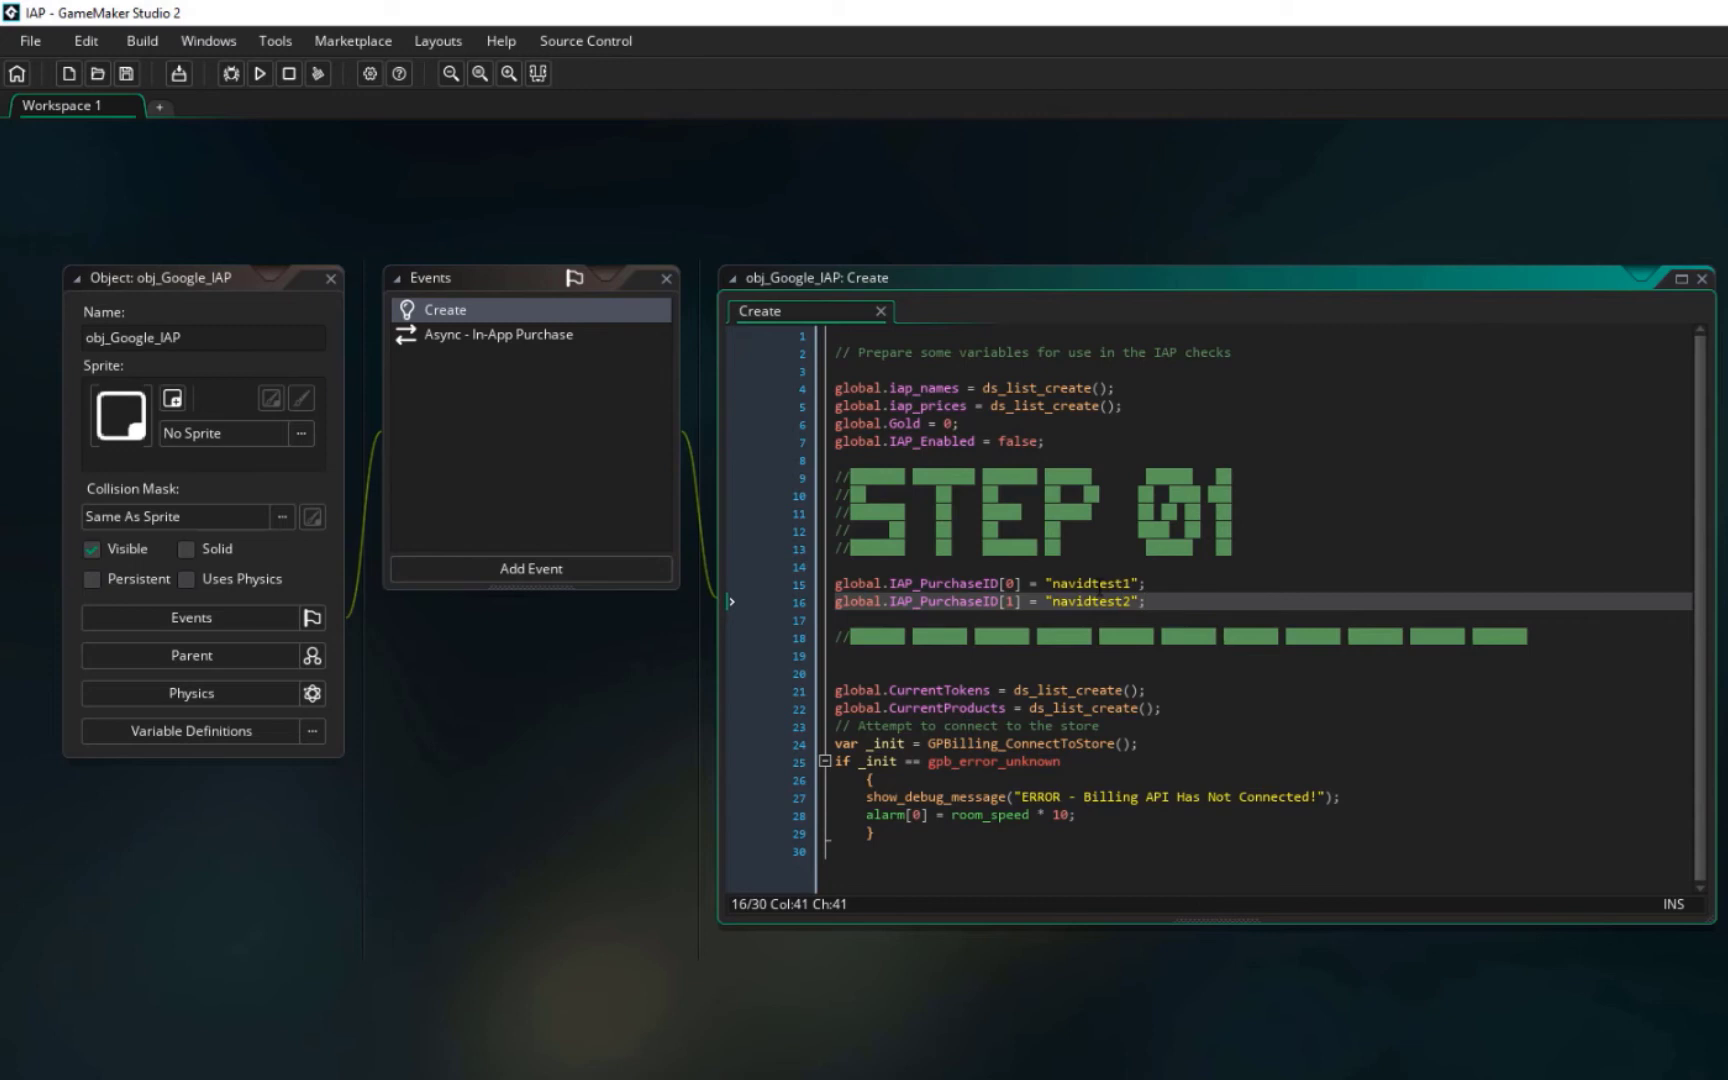
drag(1046, 583, 1134, 583)
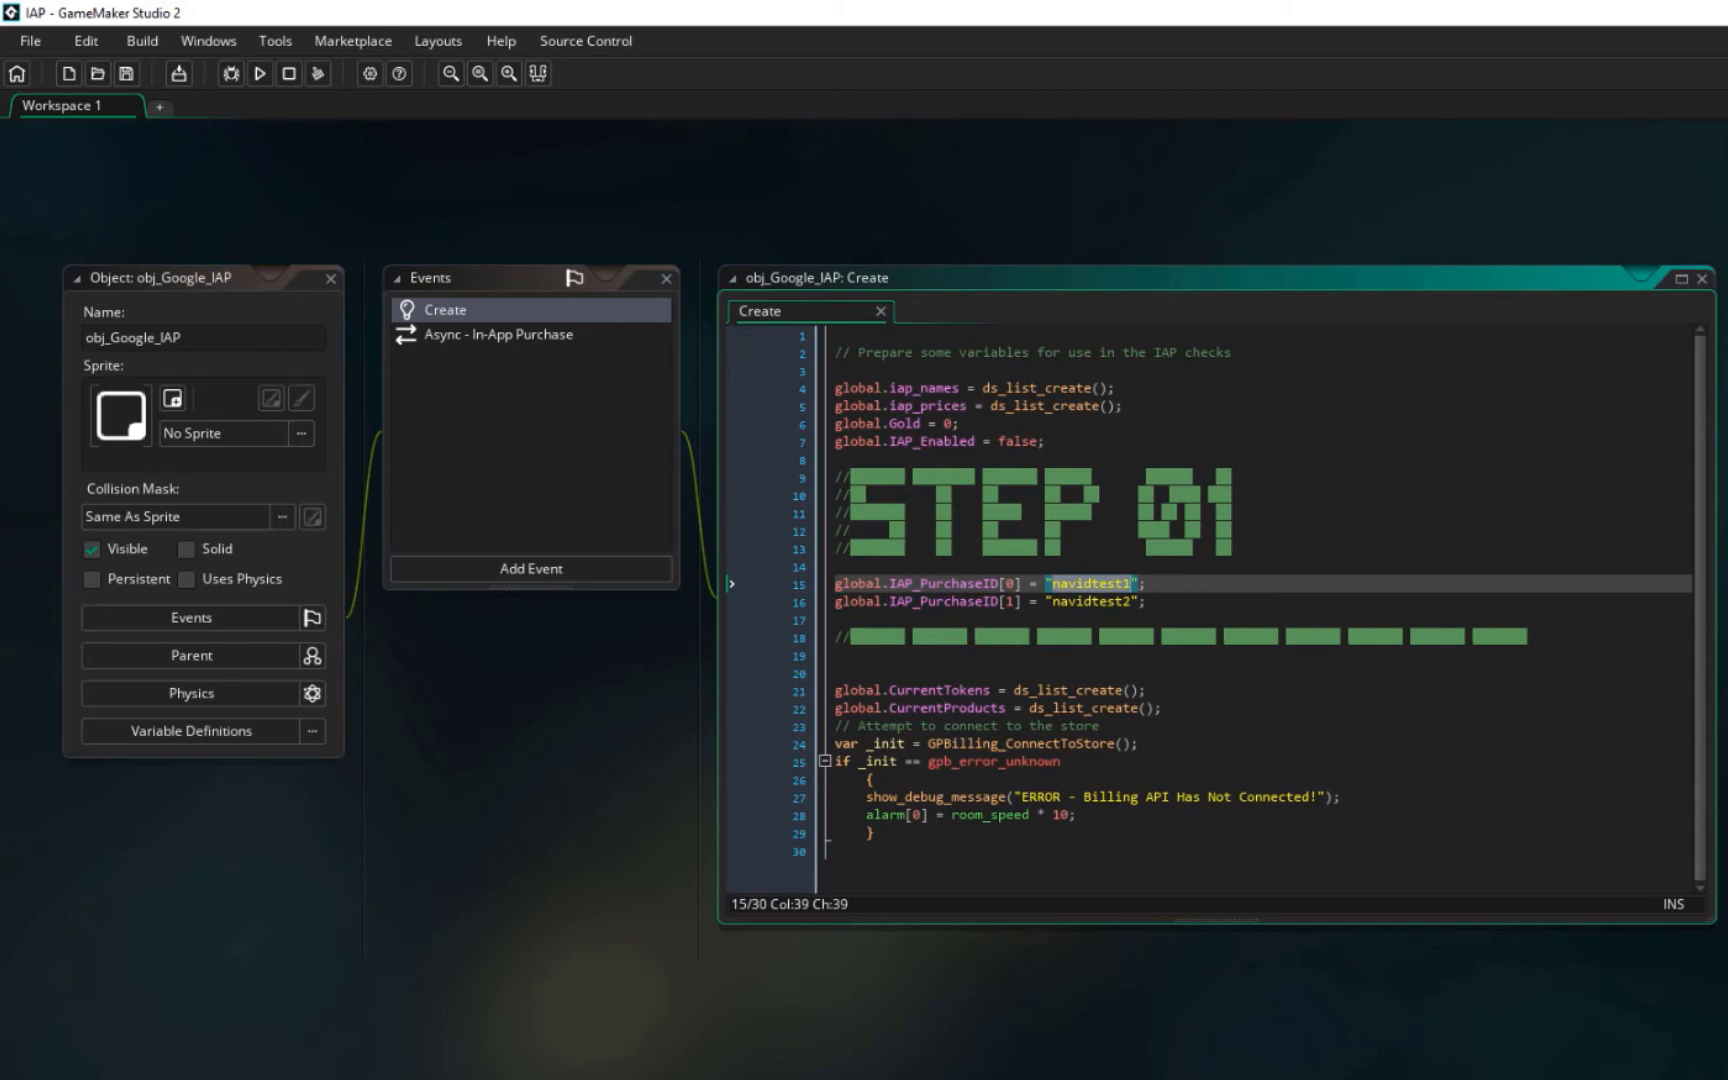
key(alt+Tab)
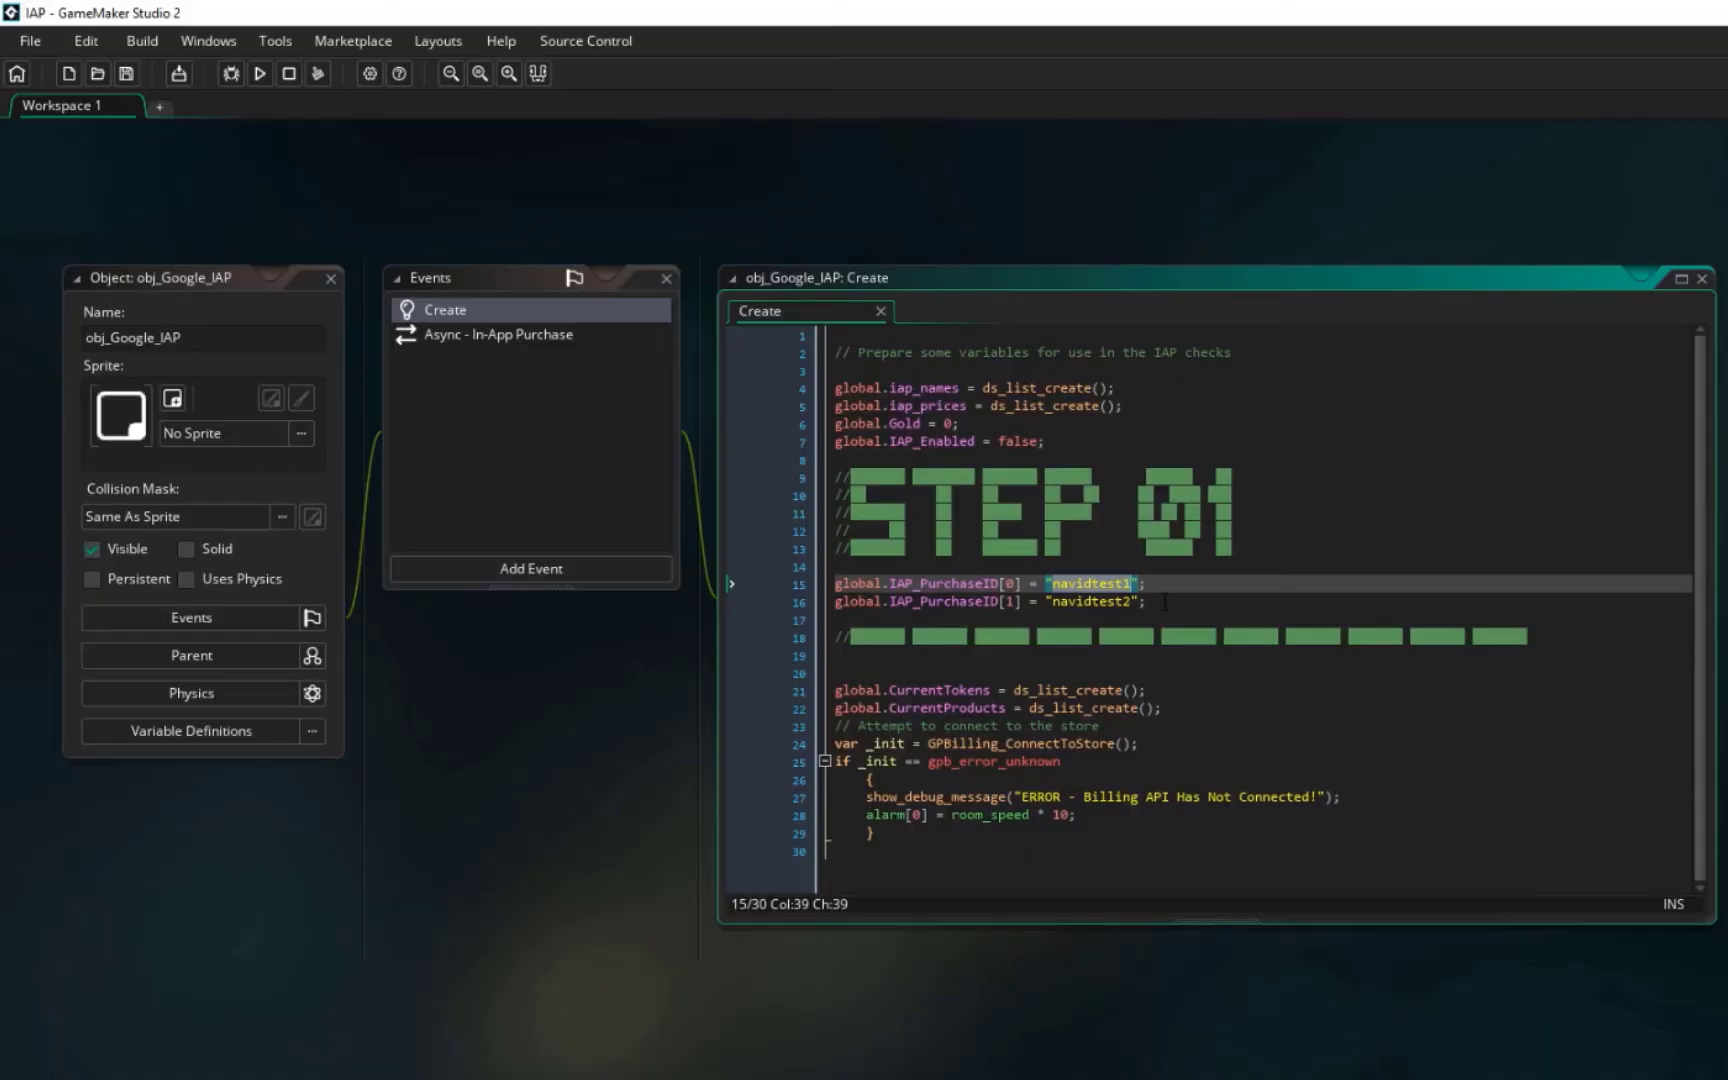
drag(1146, 601, 838, 604)
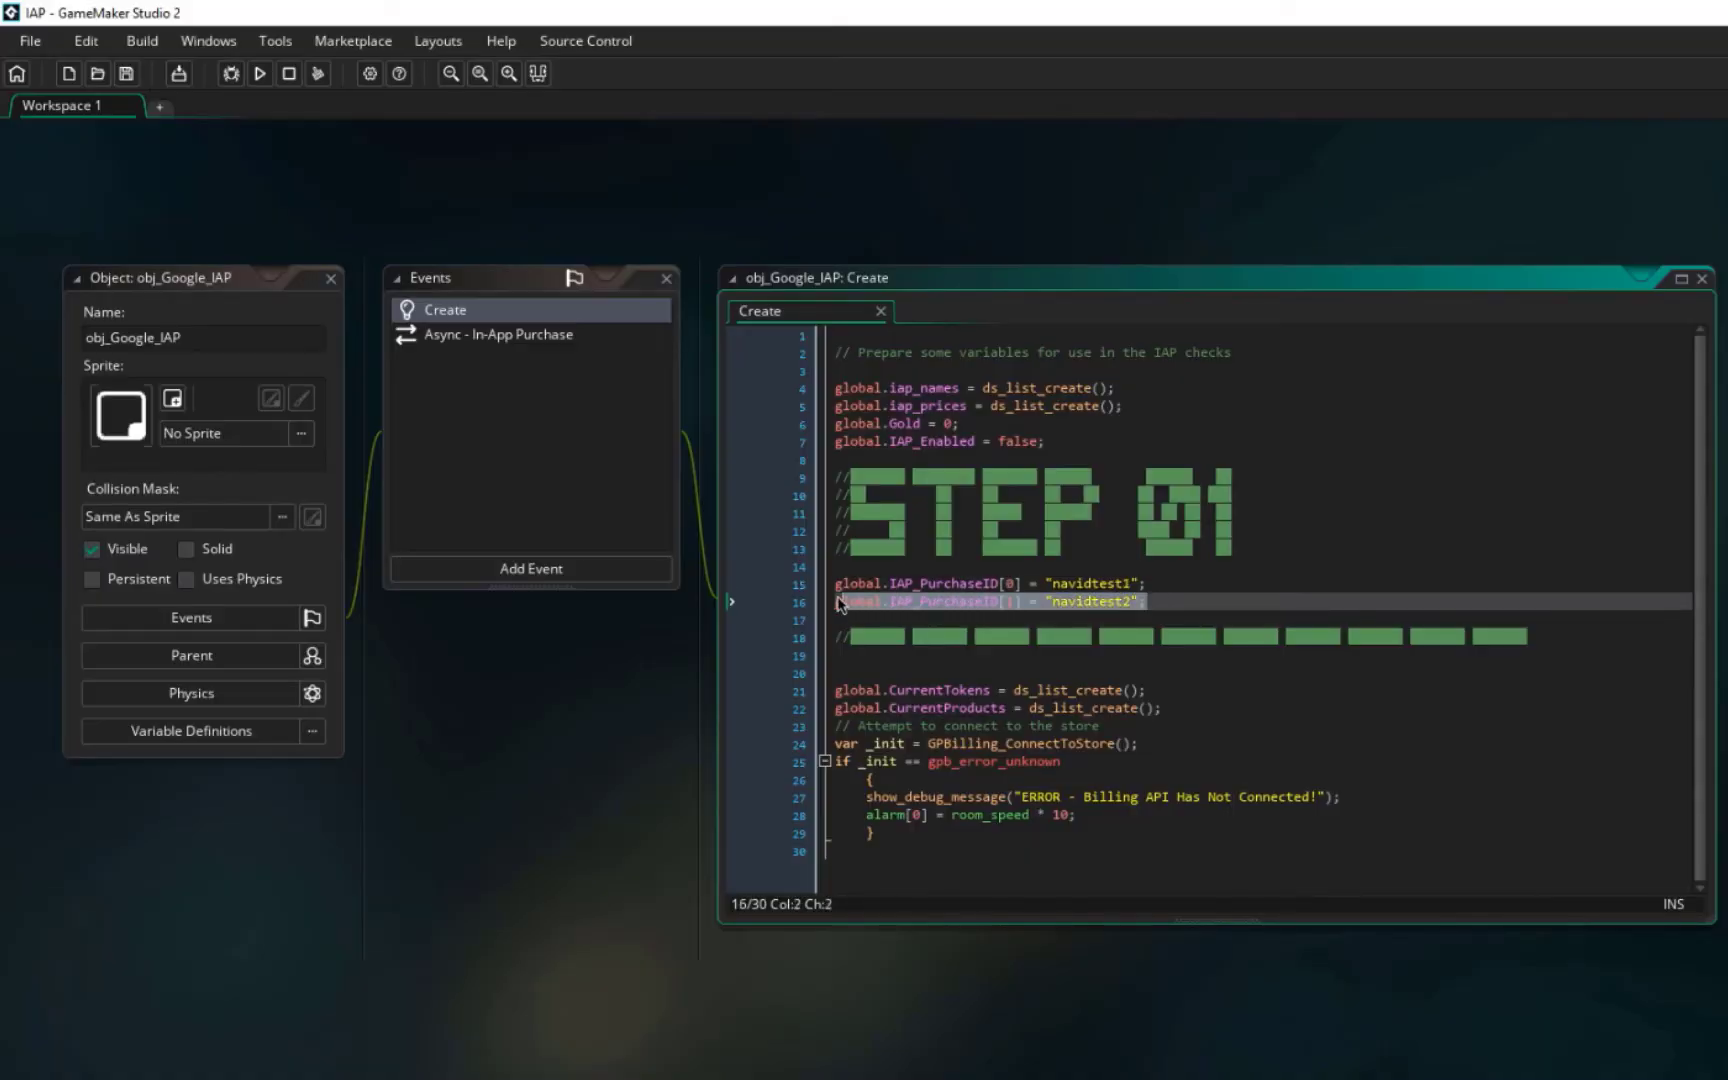
- Duplicate line 16 into IAP_PurchaseID[2] = "navidtest3" on line 17 and save the project
click(1167, 600)
key(ctrl+d)
drag(1050, 619, 1131, 620)
text(3)
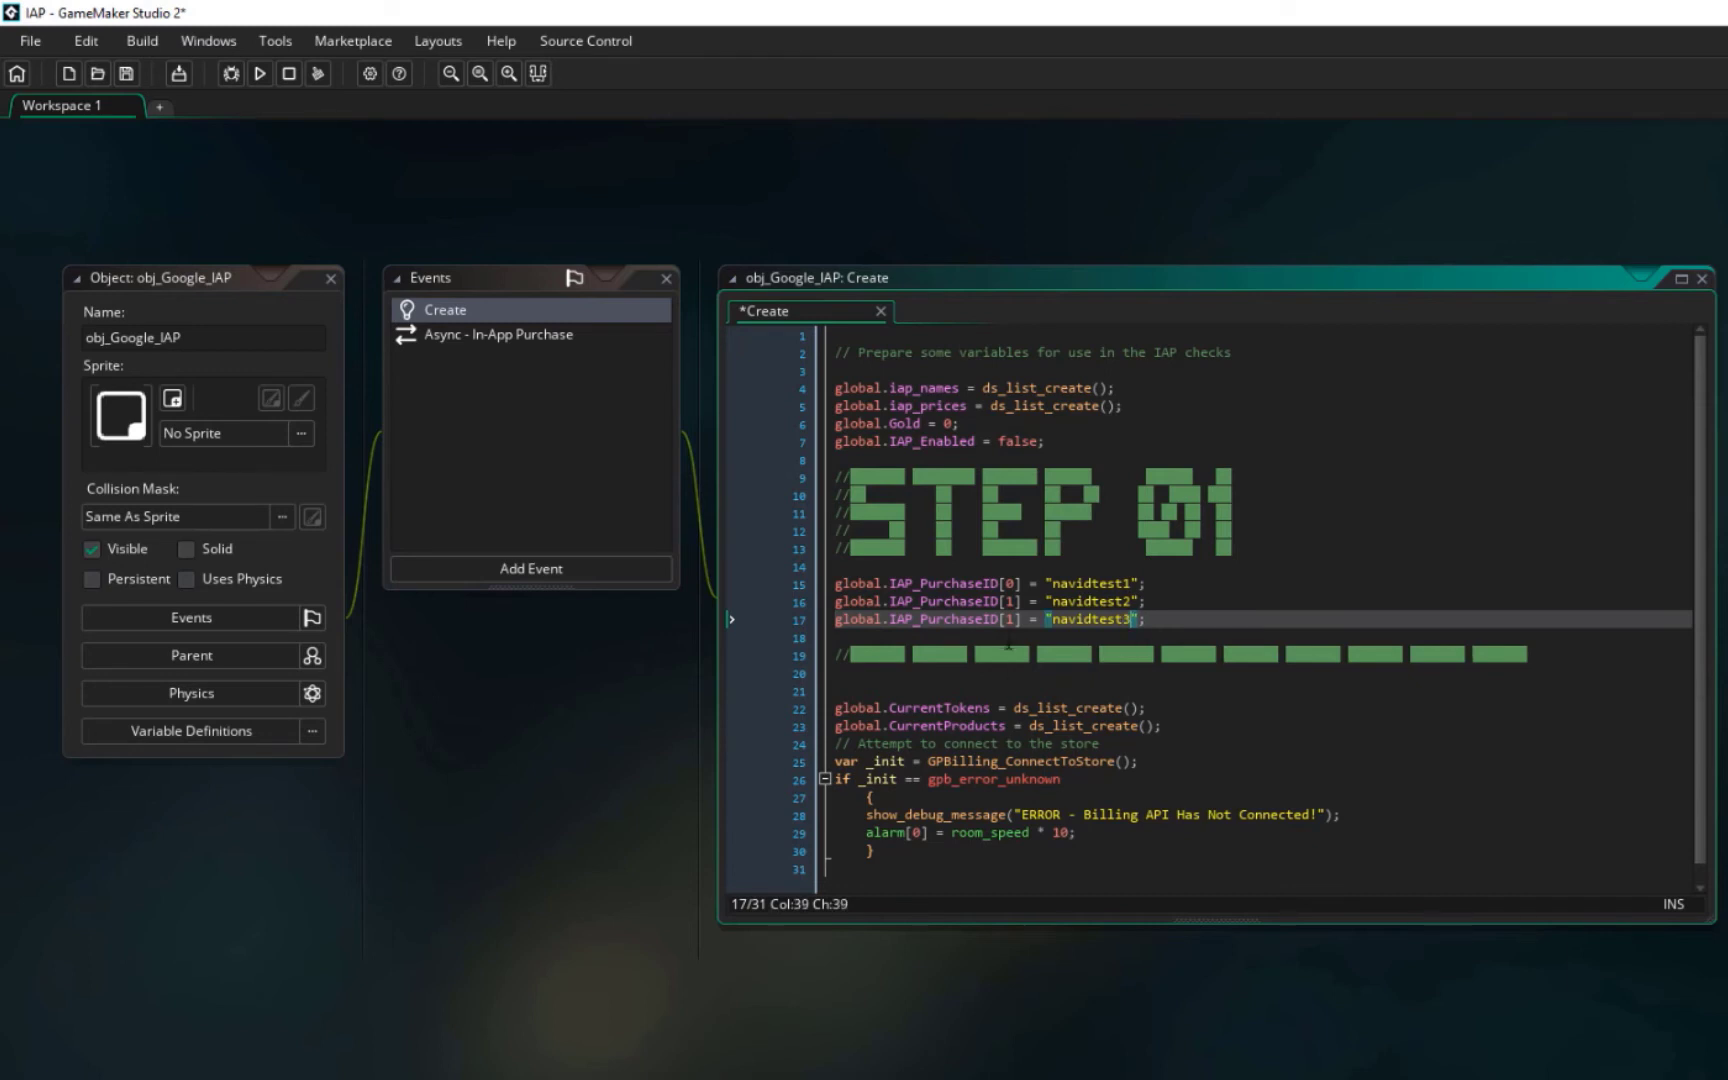
click(1017, 619)
key(BackSpace)
text(2)
key(ctrl+s)
double_click(538, 340)
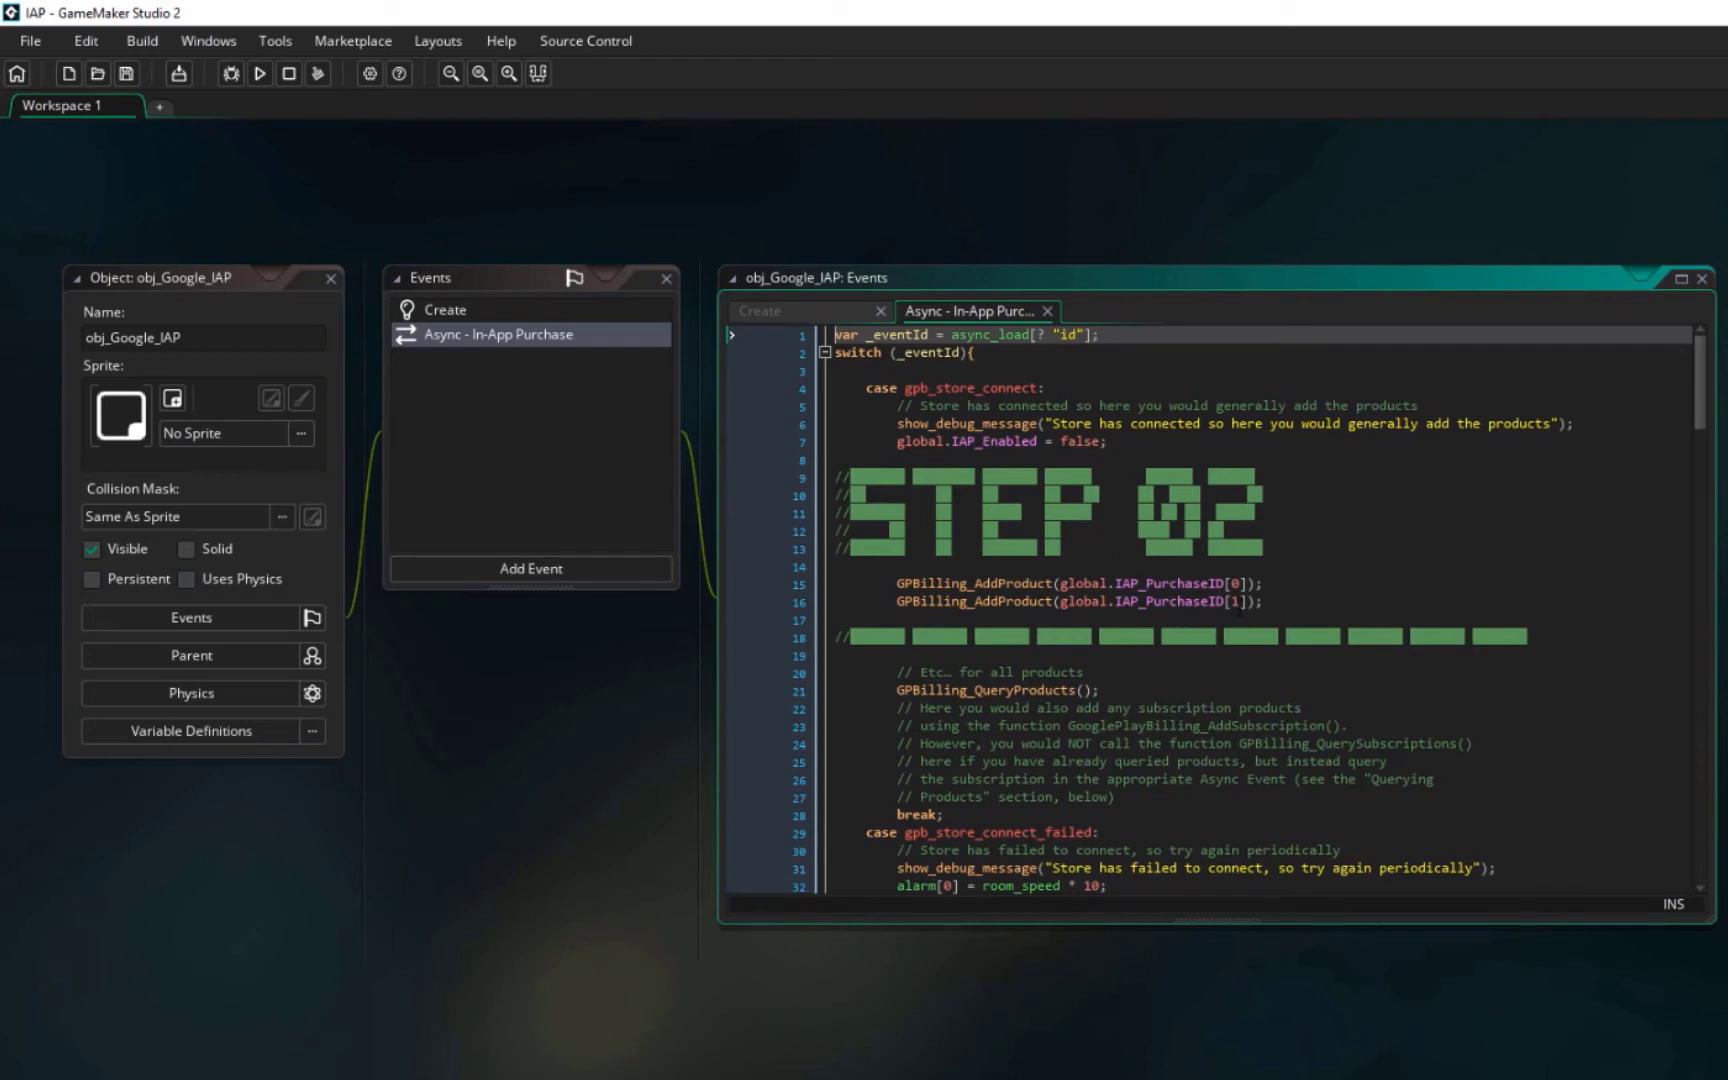
- Copy the existing GPBilling_AddProduct(global.IAP_PurchaseID[1]) line in the Async - In-App Purchase code
key(ctrl+Tab)
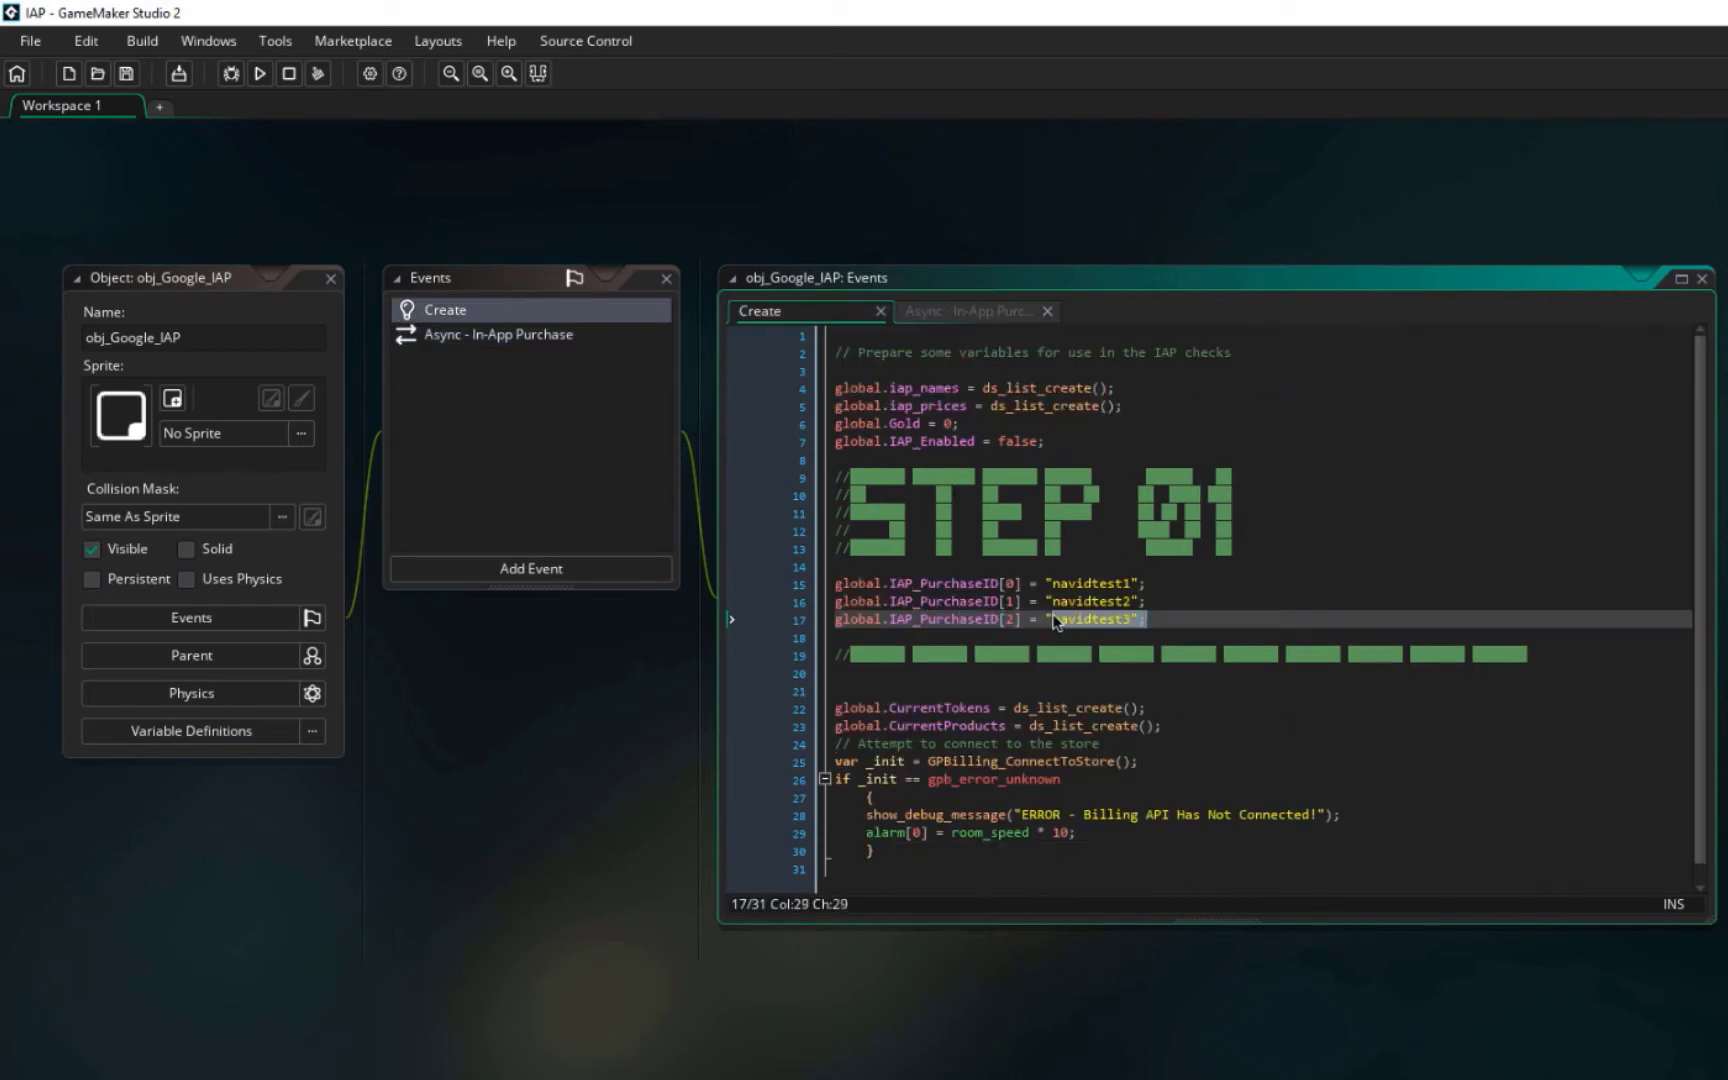
click(958, 314)
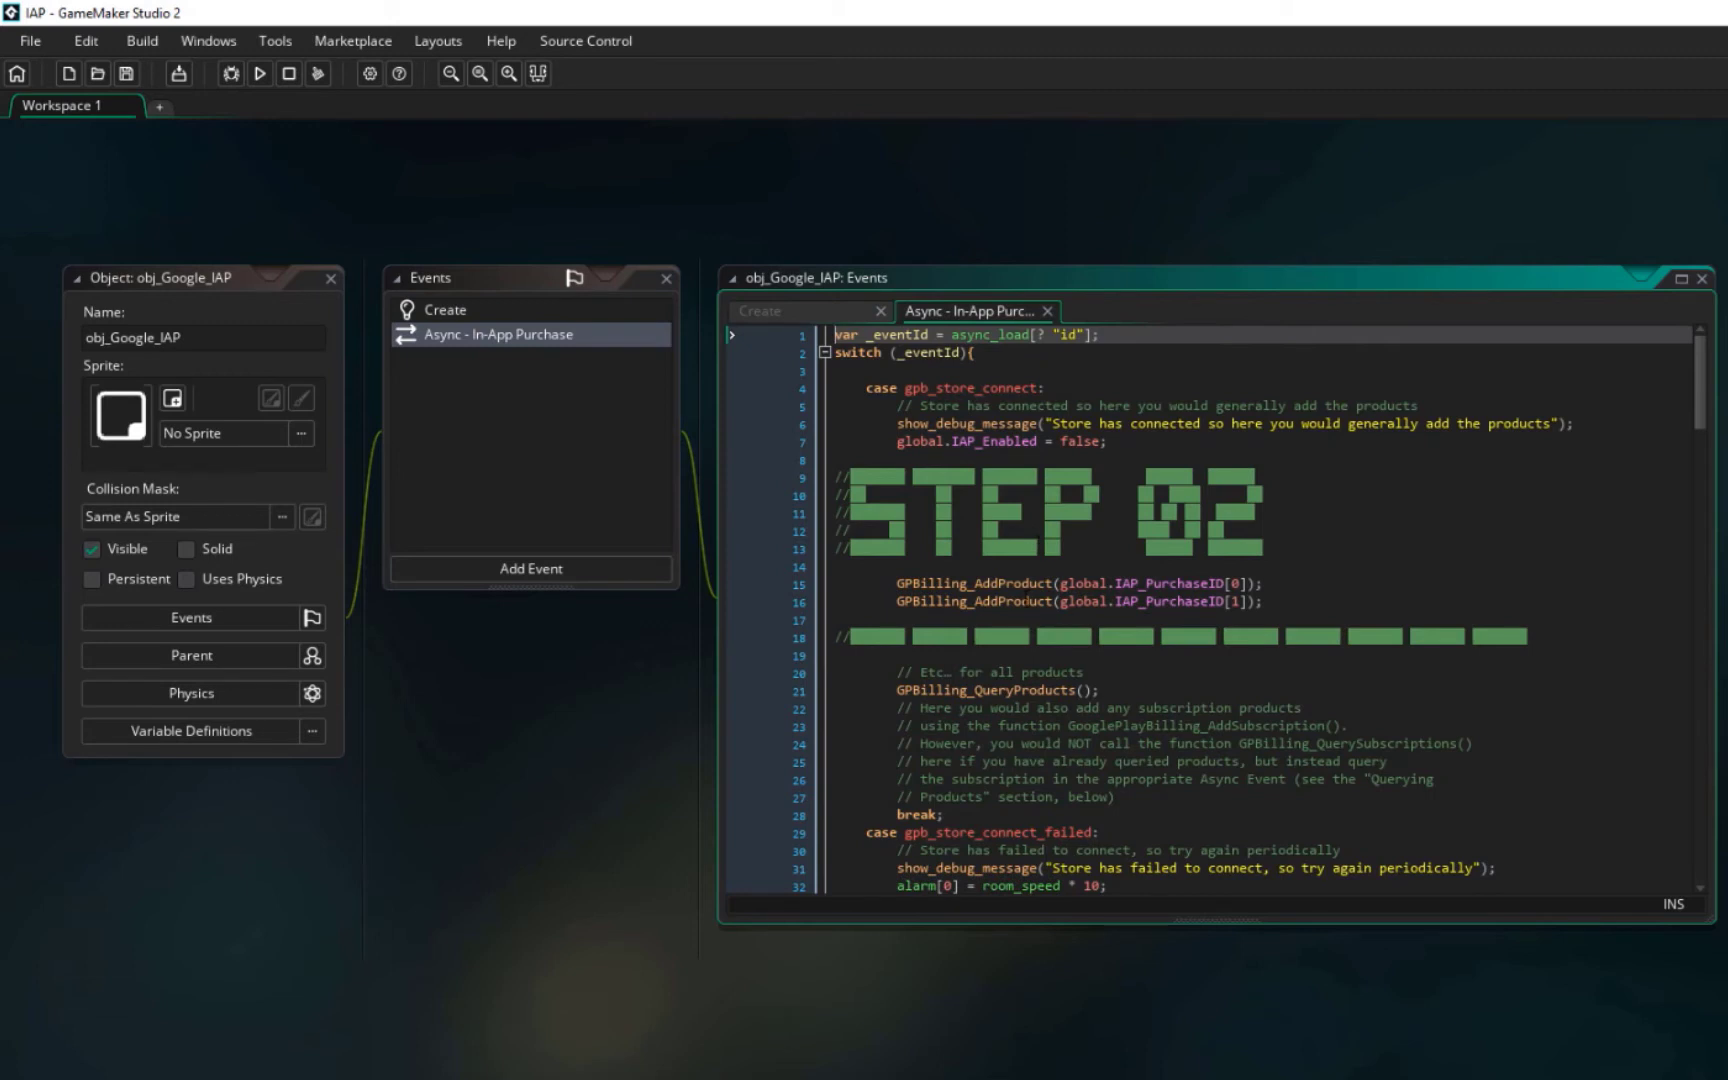
drag(1268, 602, 897, 603)
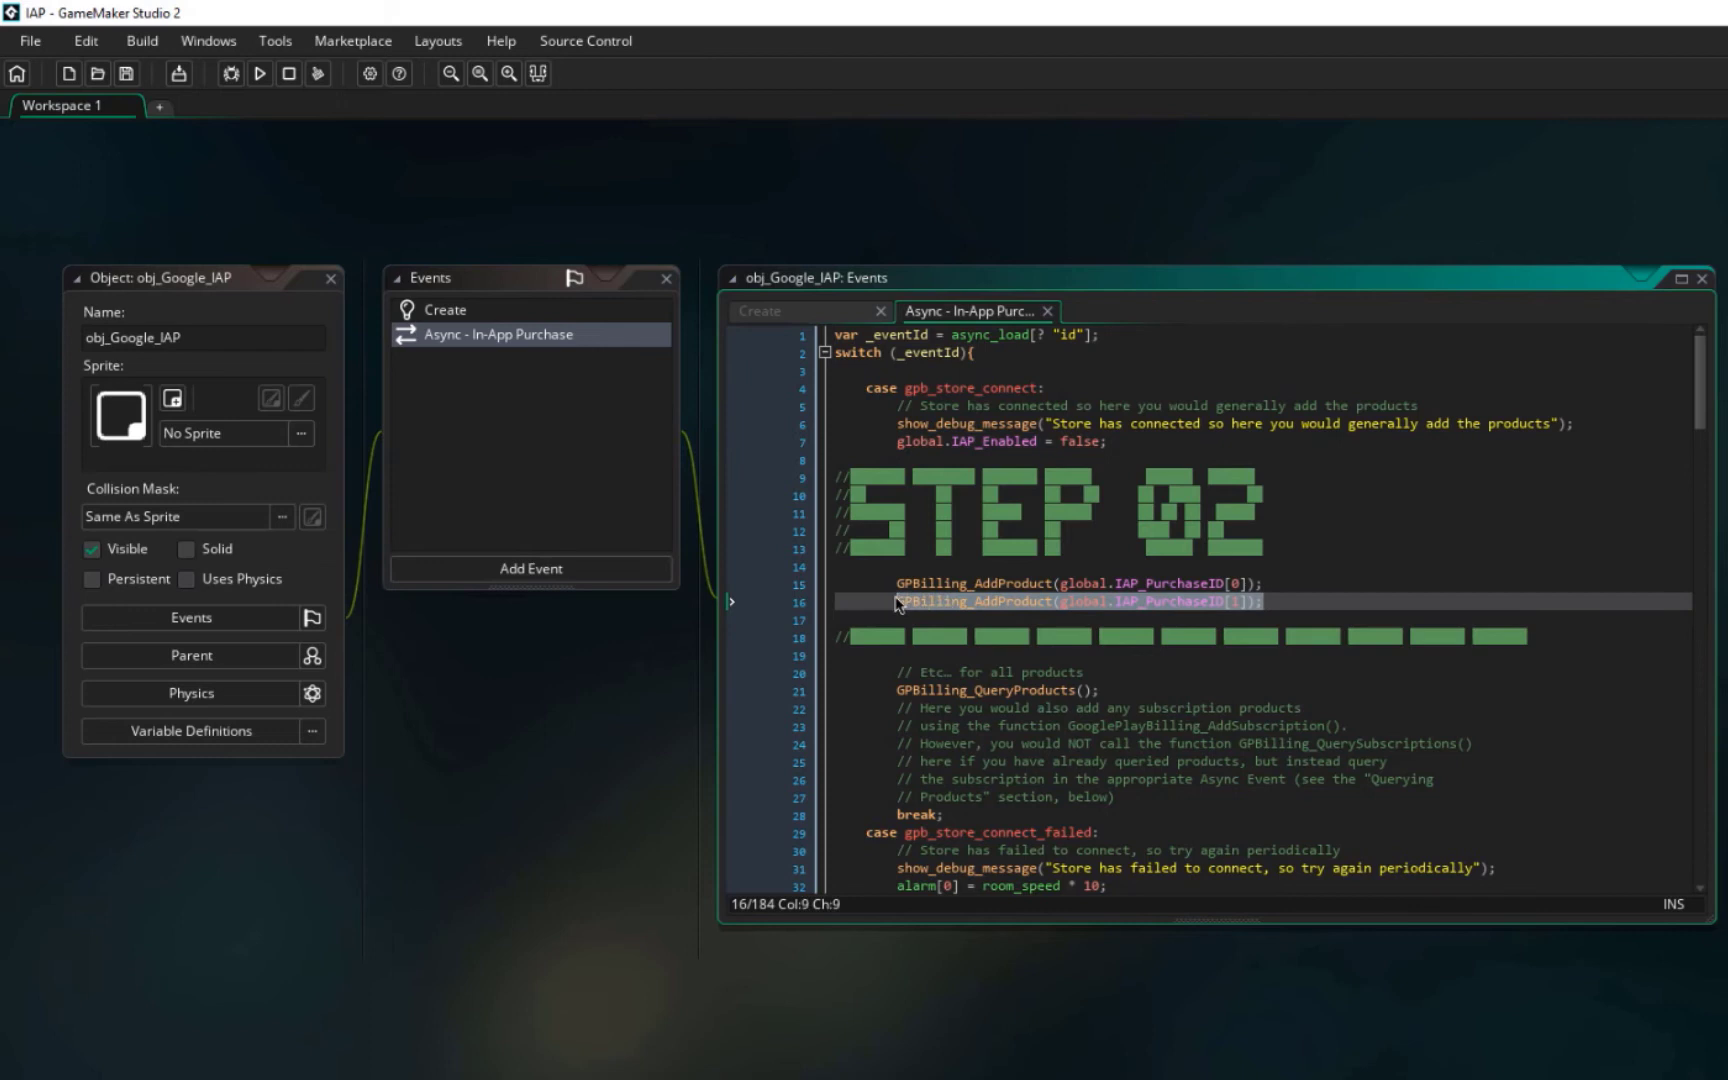
key(ctrl+c)
- Paste it as line 17 and change its index to GPBilling_AddProduct(global.IAP_PurchaseID[2])
click(1284, 603)
key(Return)
key(ctrl+v)
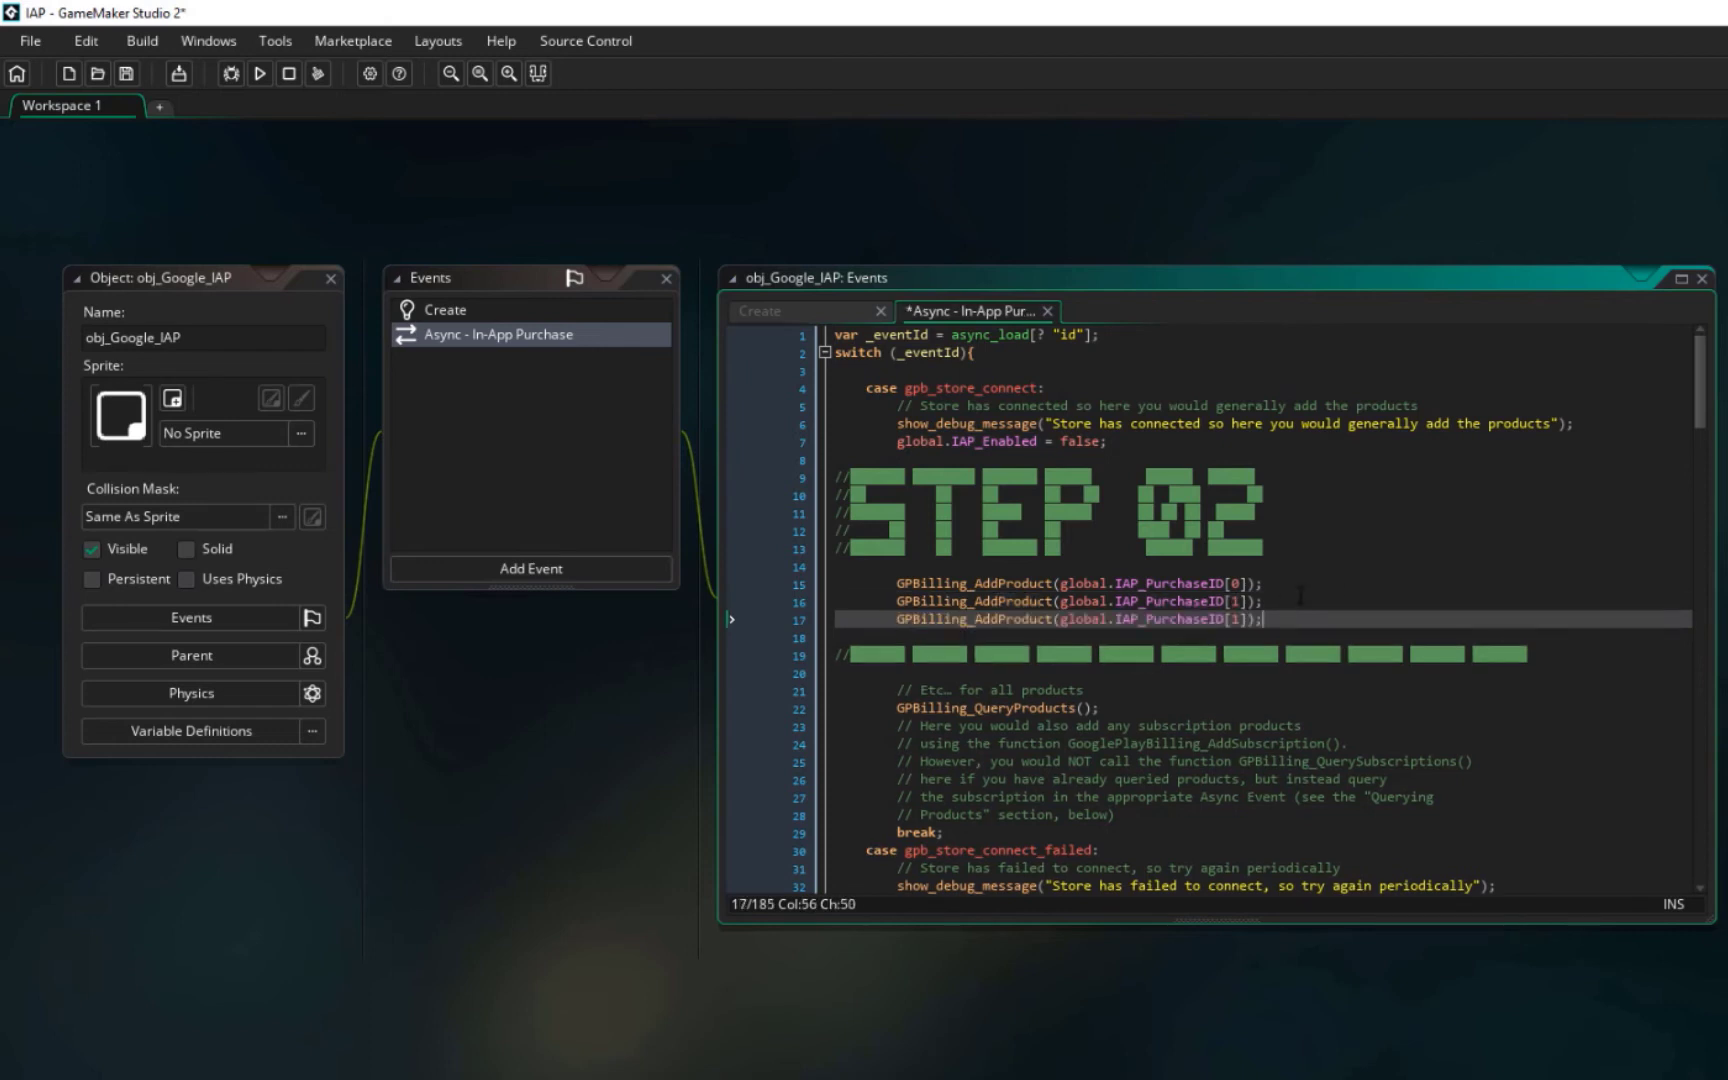
key(Left)
key(Left)
key(Left)
key(BackSpace)
text(2)
drag(1265, 620, 898, 621)
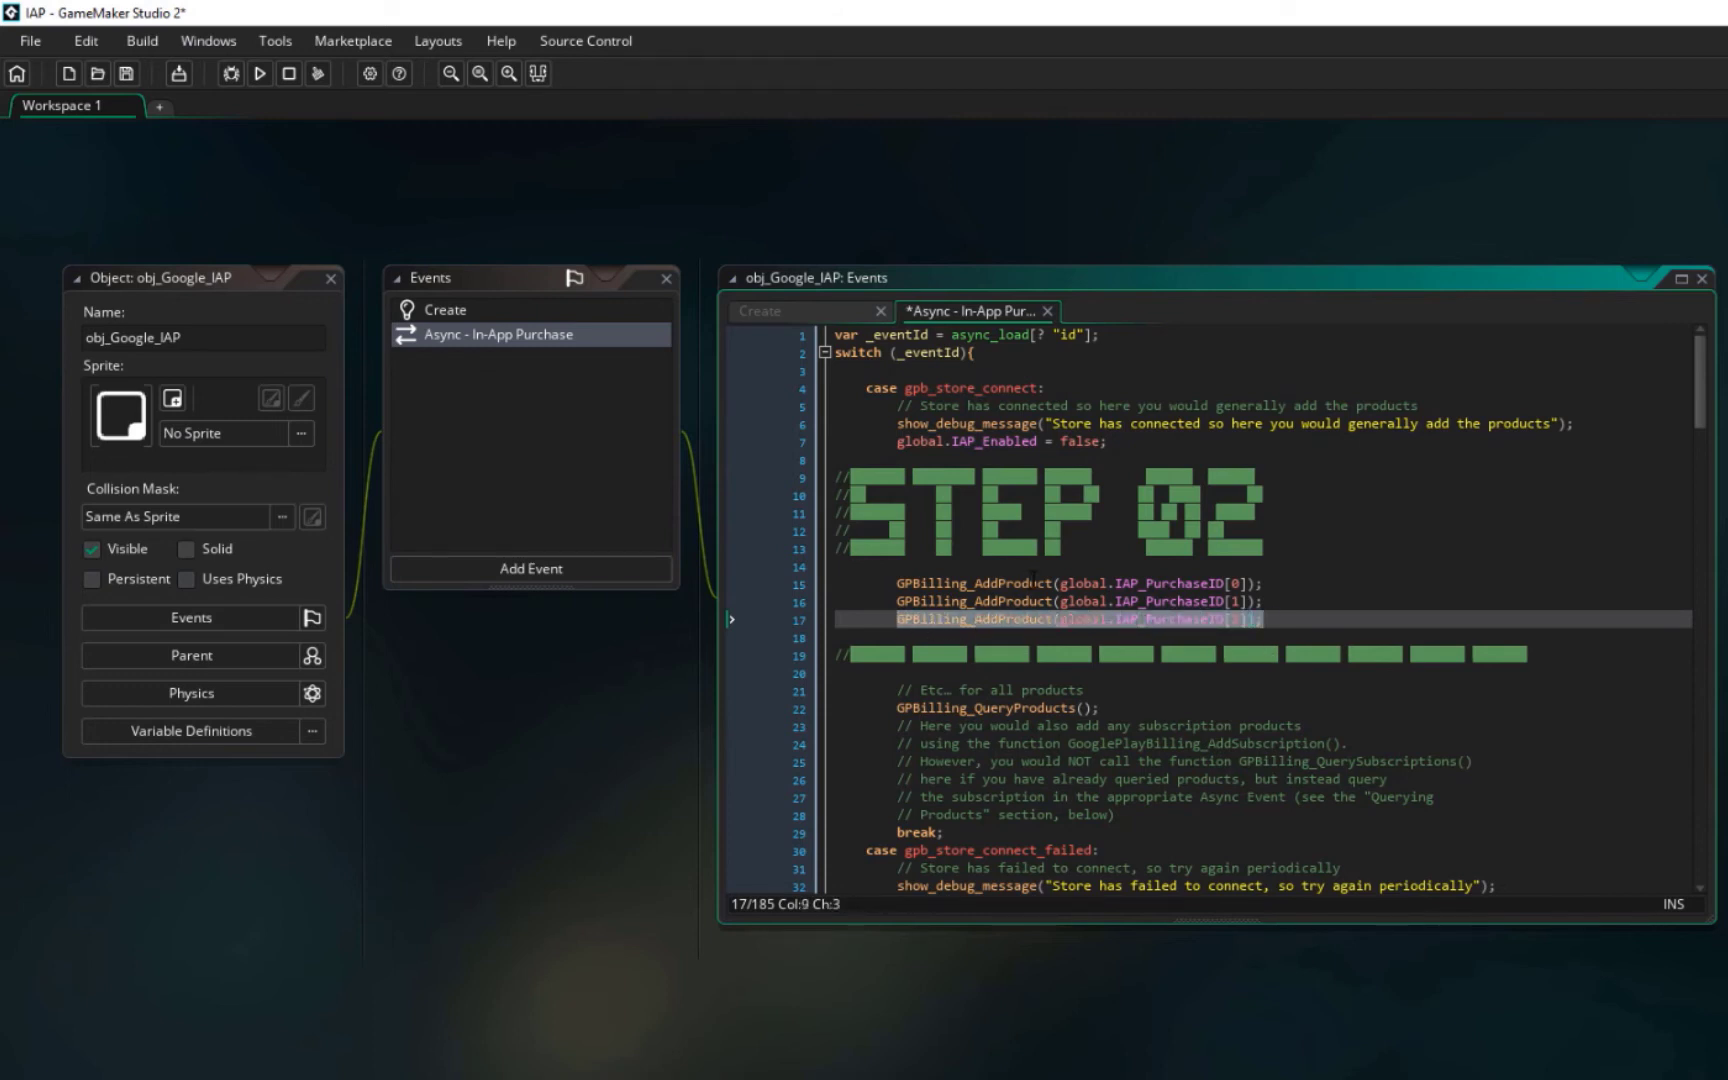
scroll(1030, 590, down, 8)
- Inspect the STEP 03 name, price and iap_prices code, then maximize the code editor
scroll(1248, 602, down, 3)
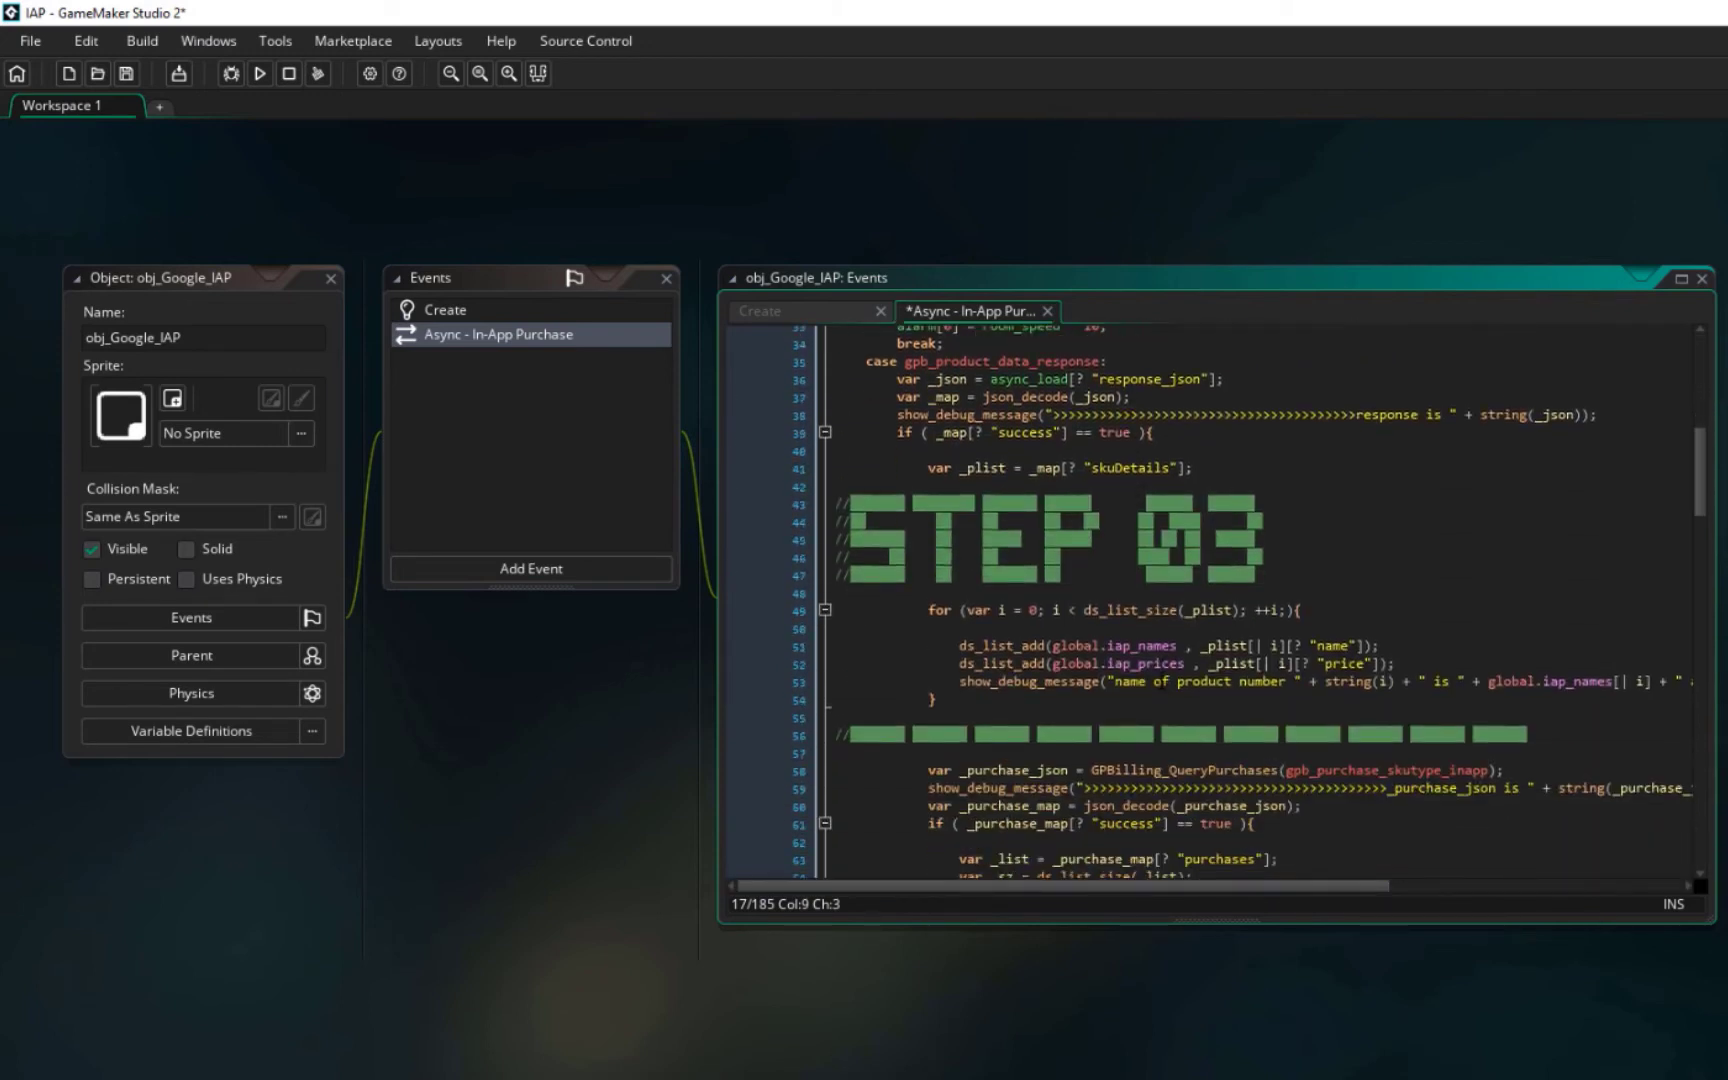
scroll(1080, 690, down, 1)
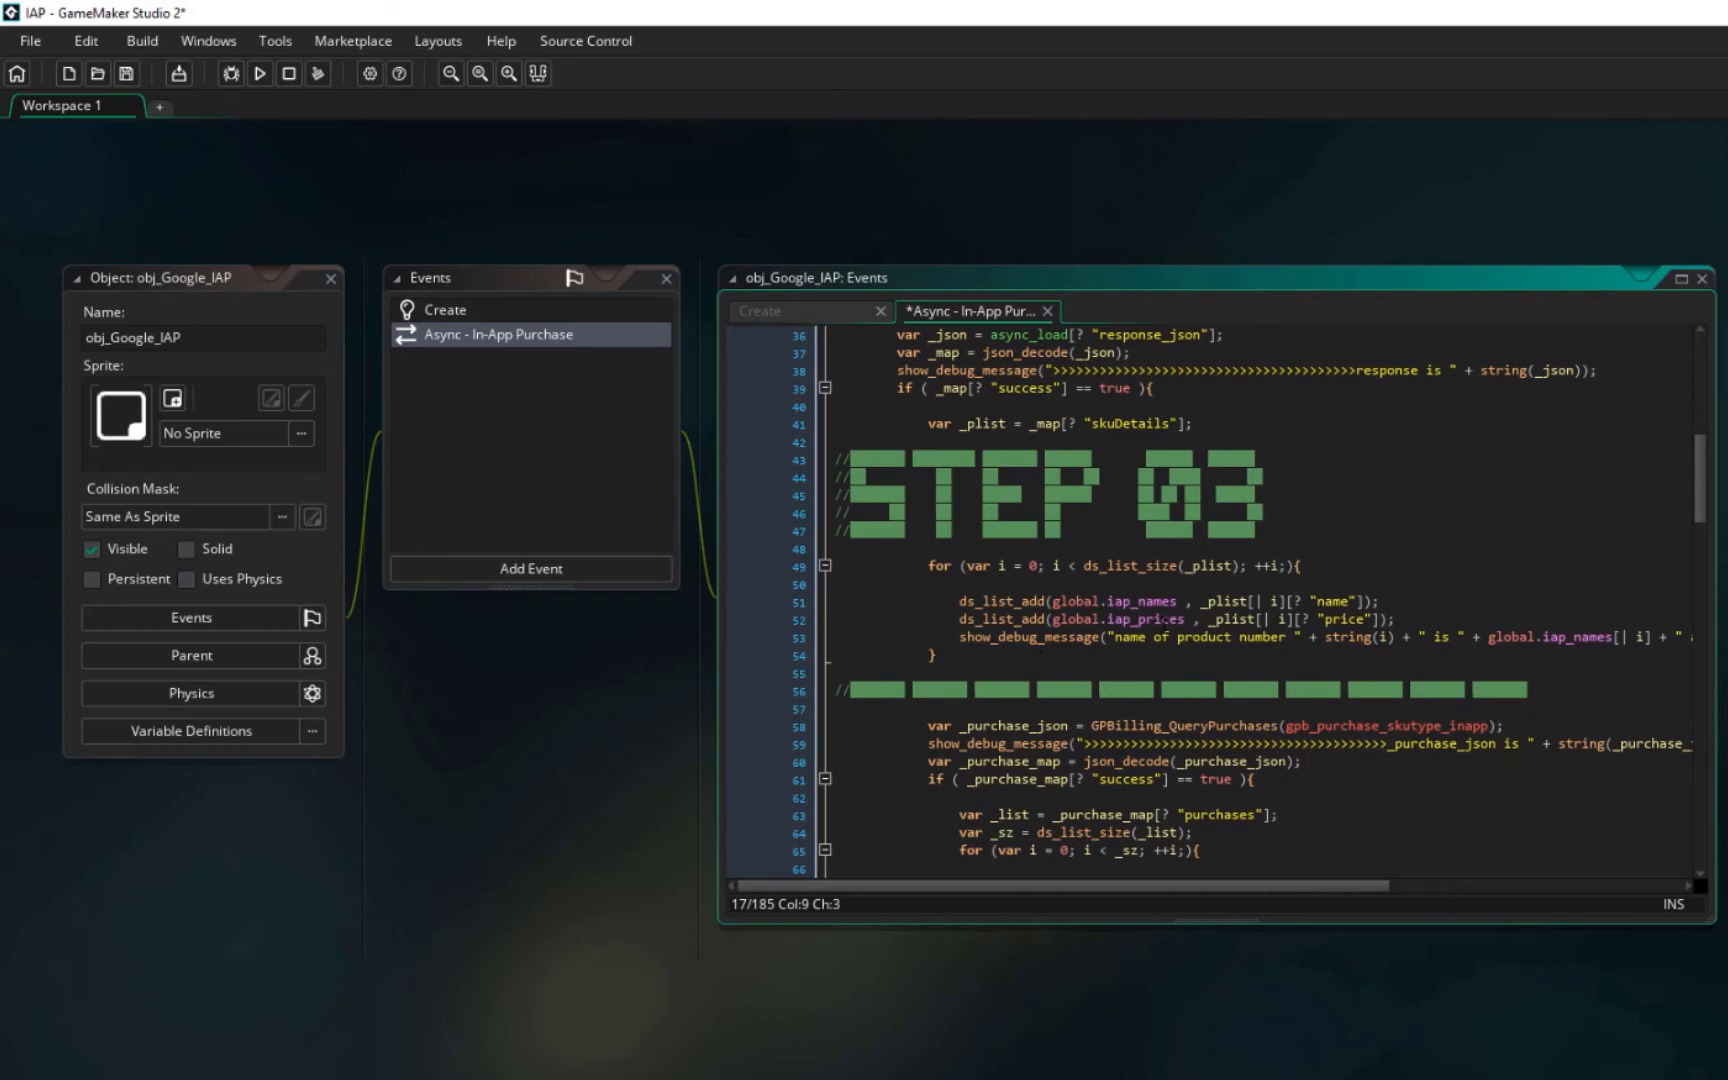
double_click(1335, 601)
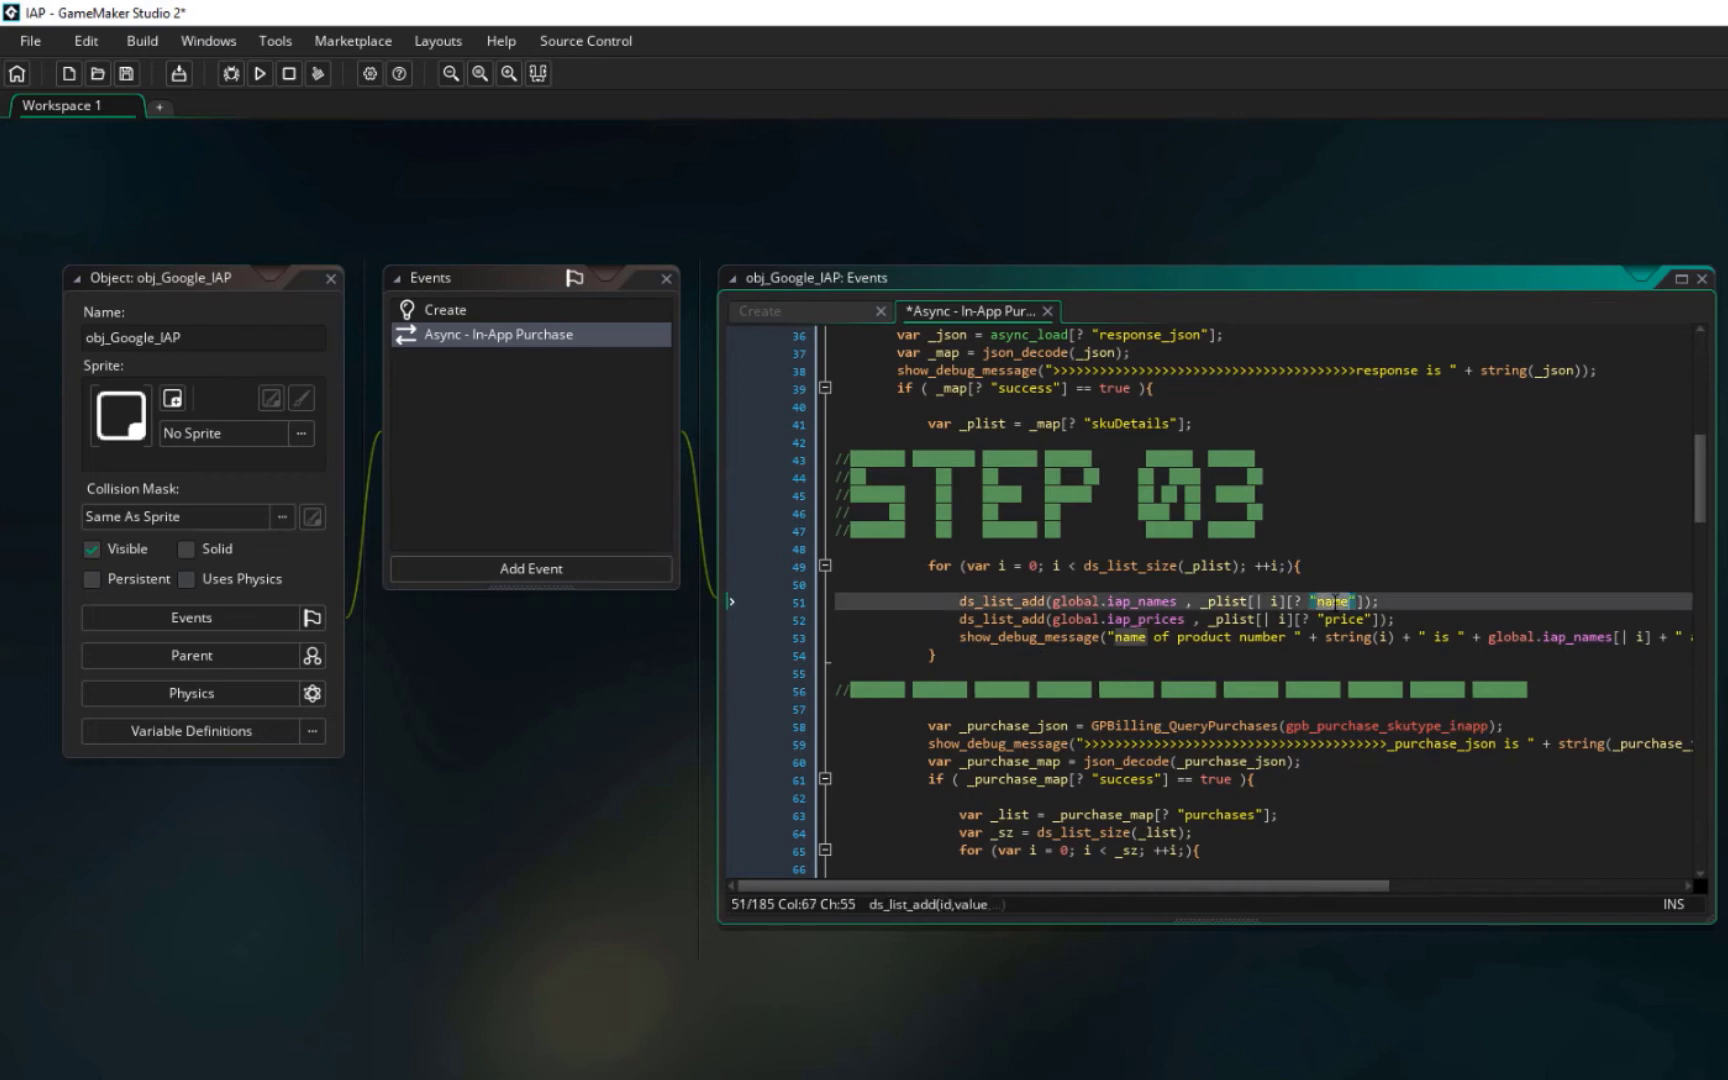
double_click(1343, 619)
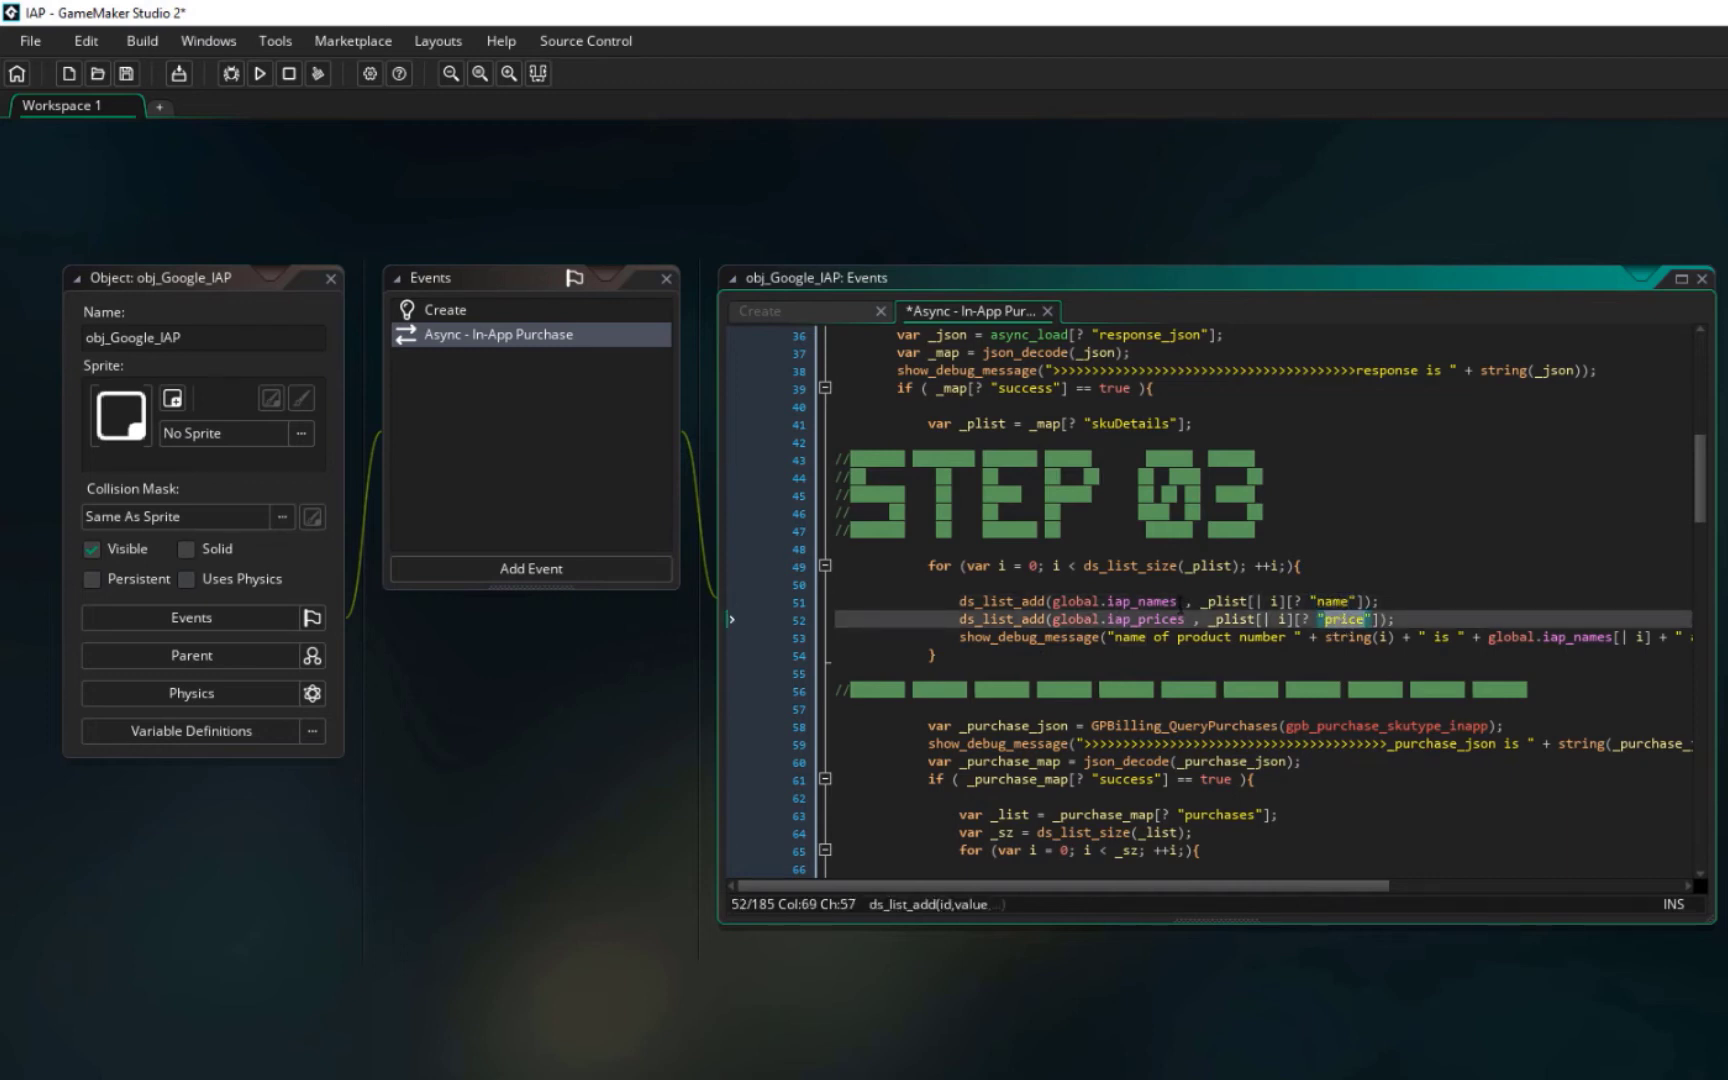
click(1178, 602)
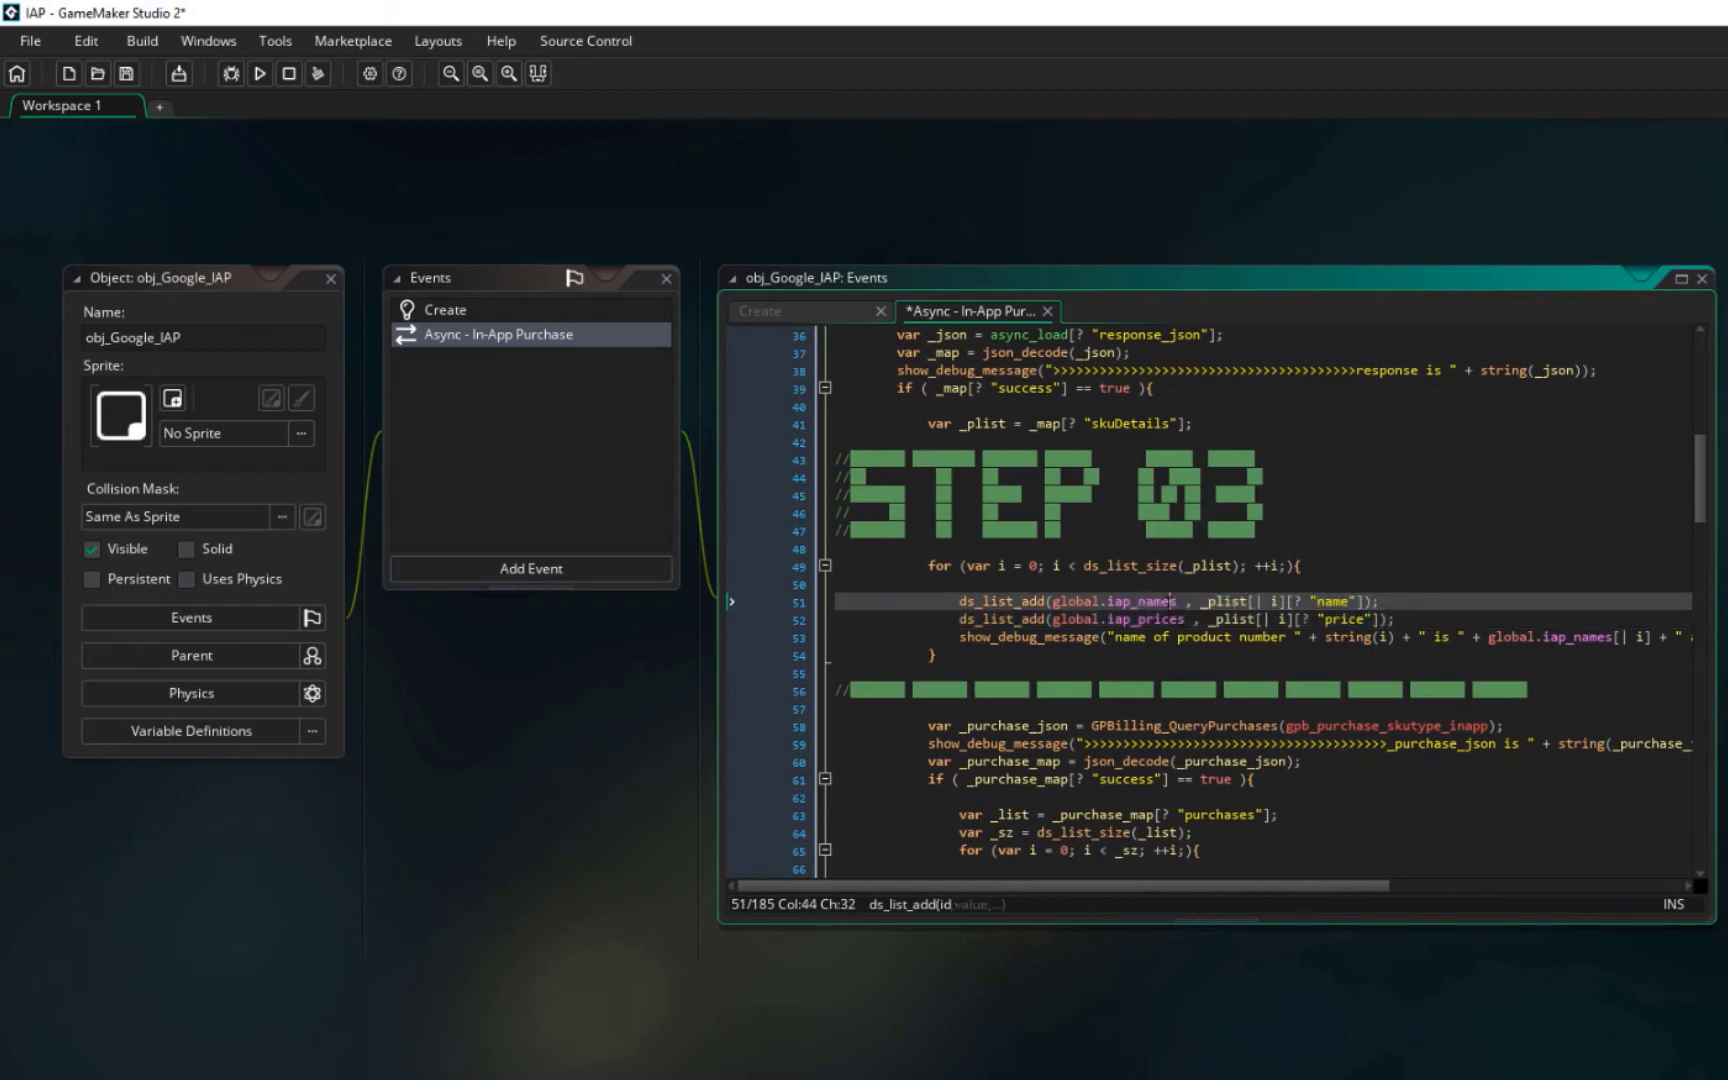
drag(1186, 619, 1131, 620)
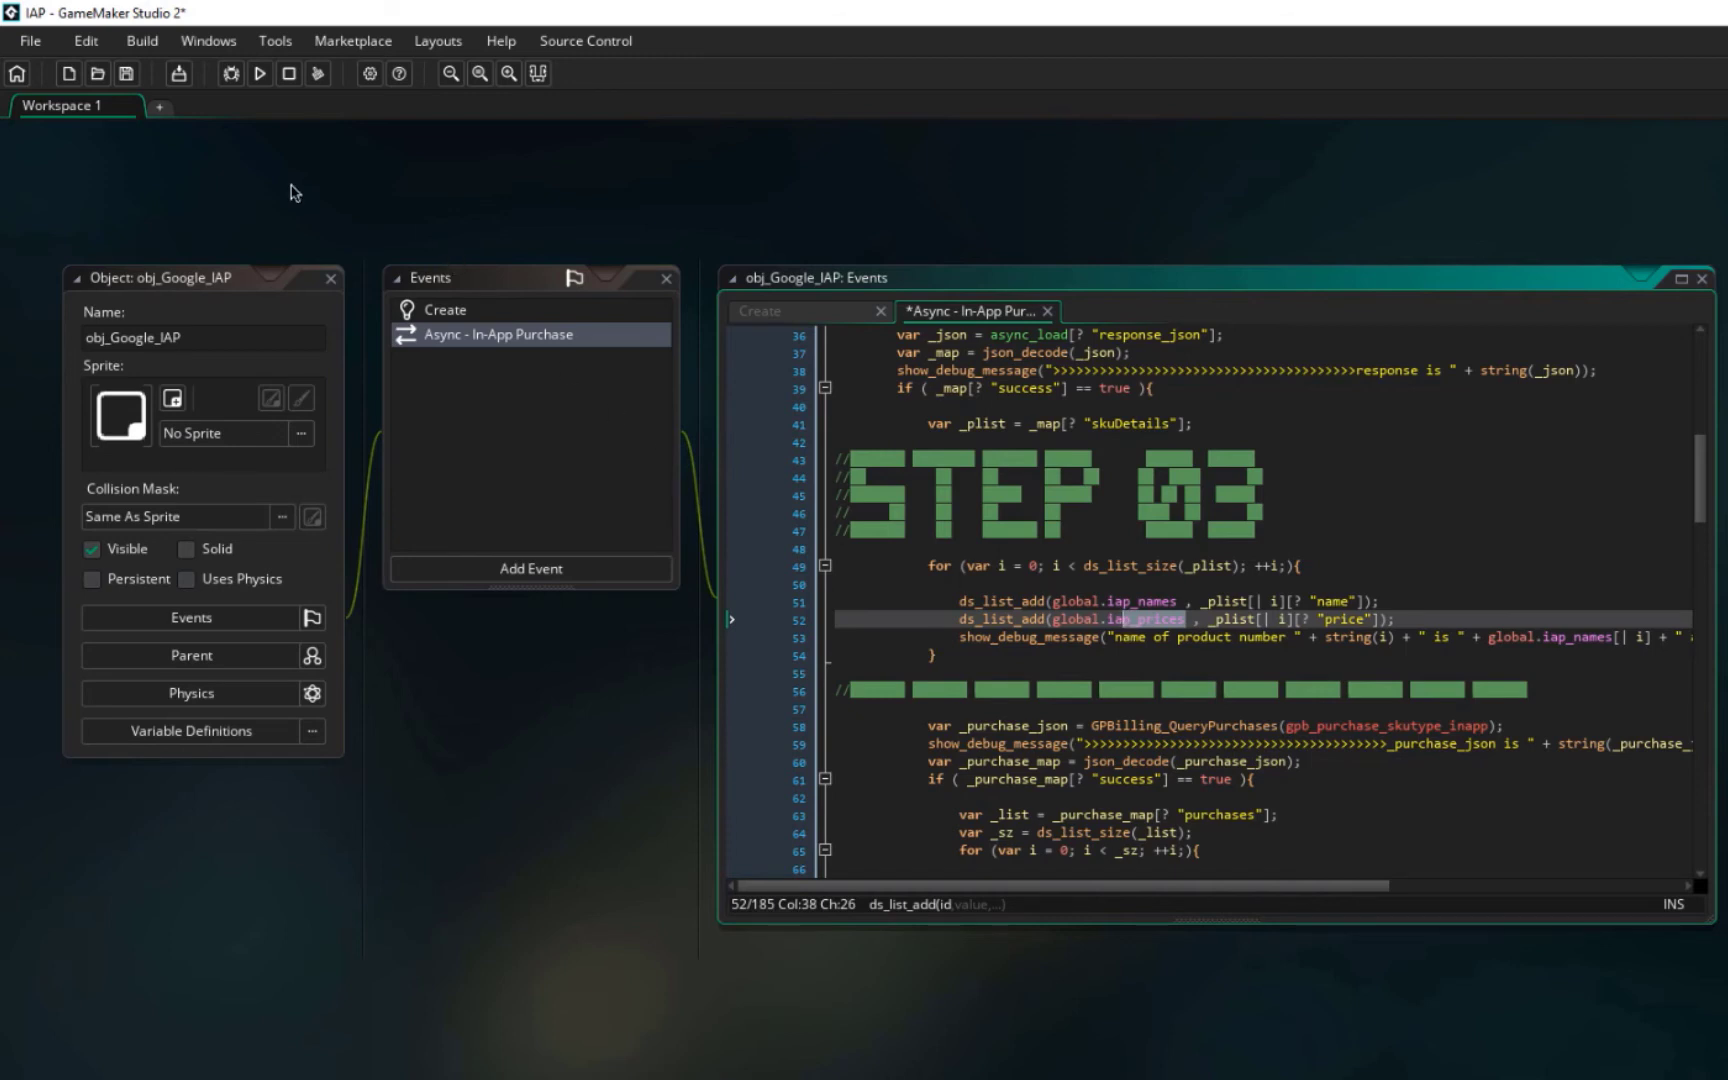
double_click(1331, 602)
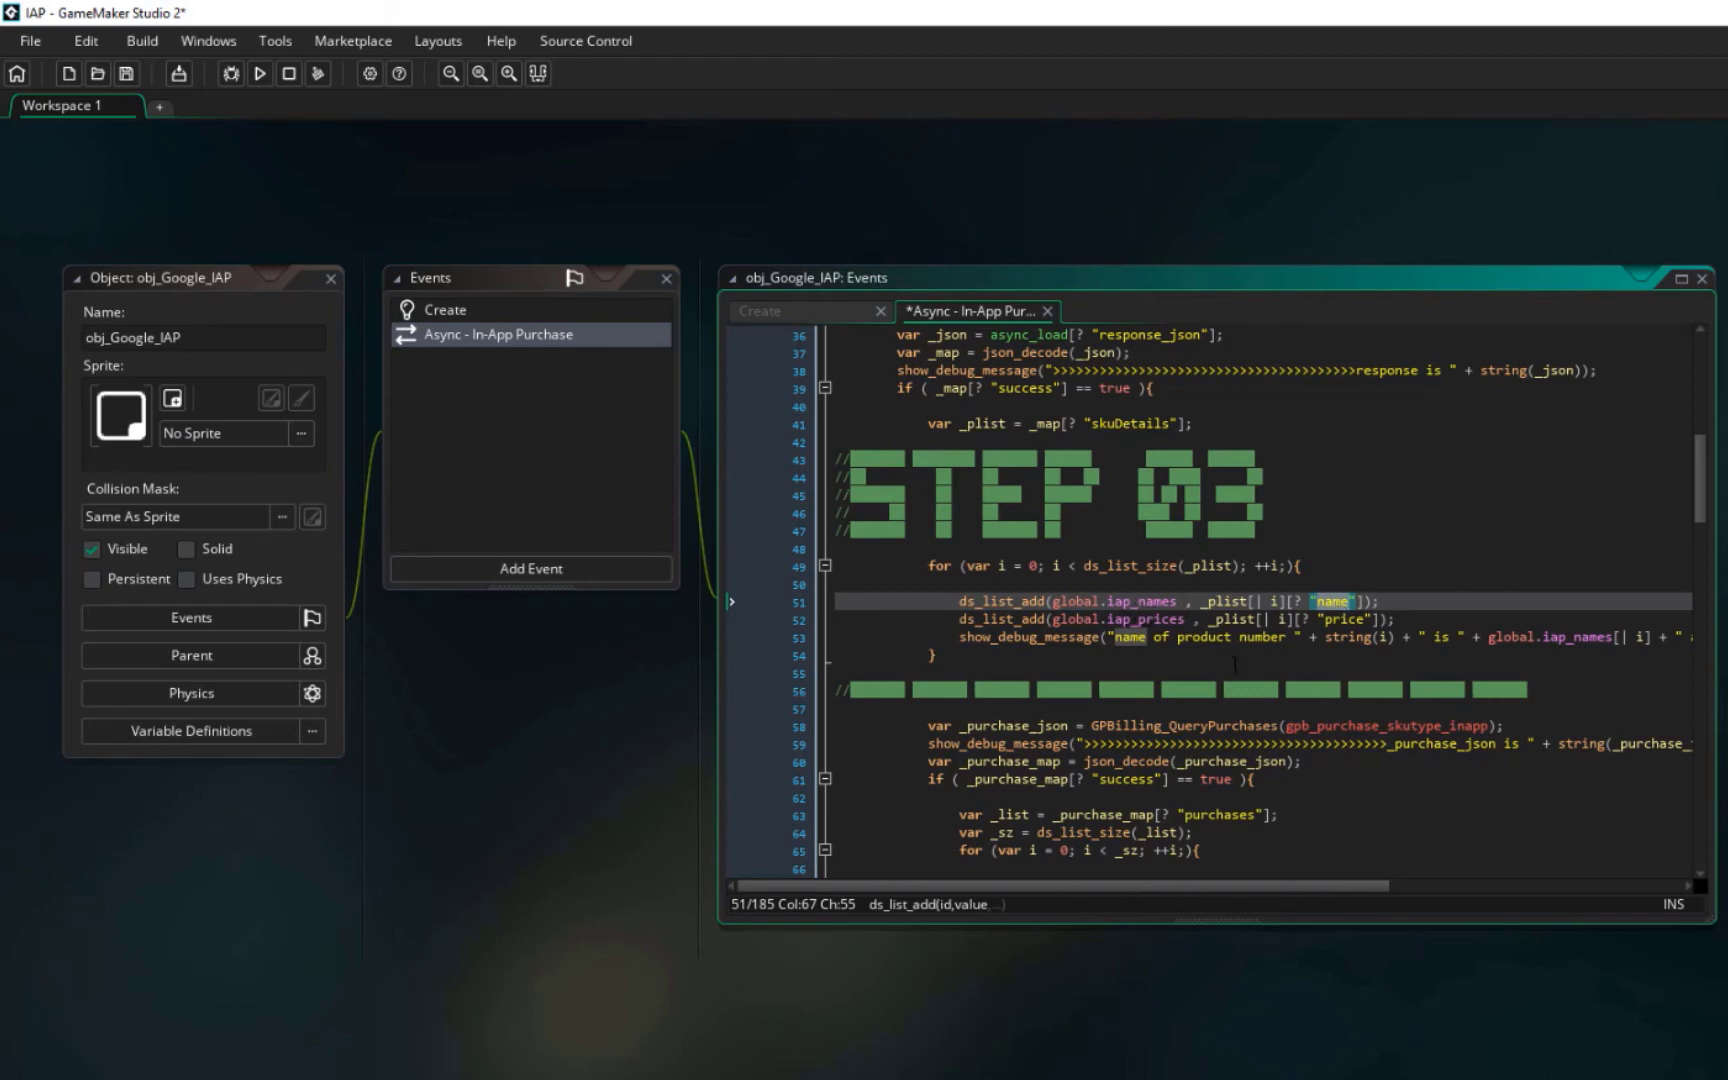
key(ctrl+alt+Return)
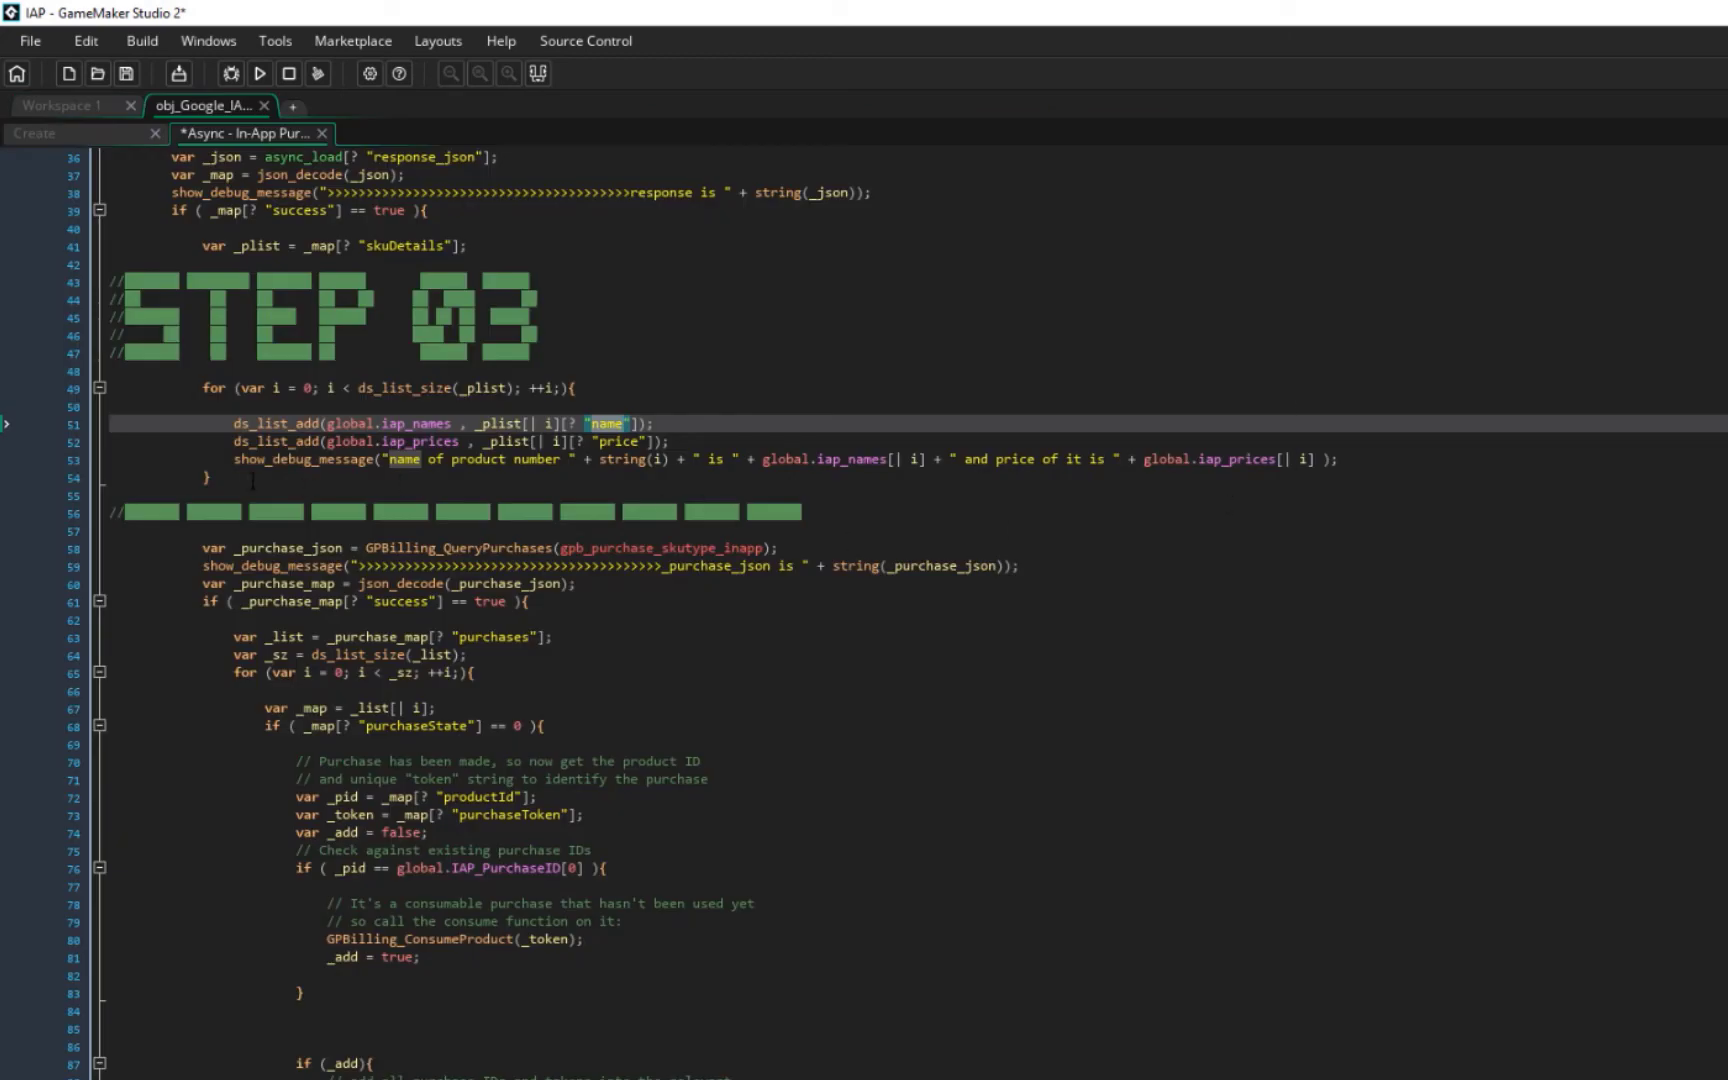
drag(234, 460, 333, 470)
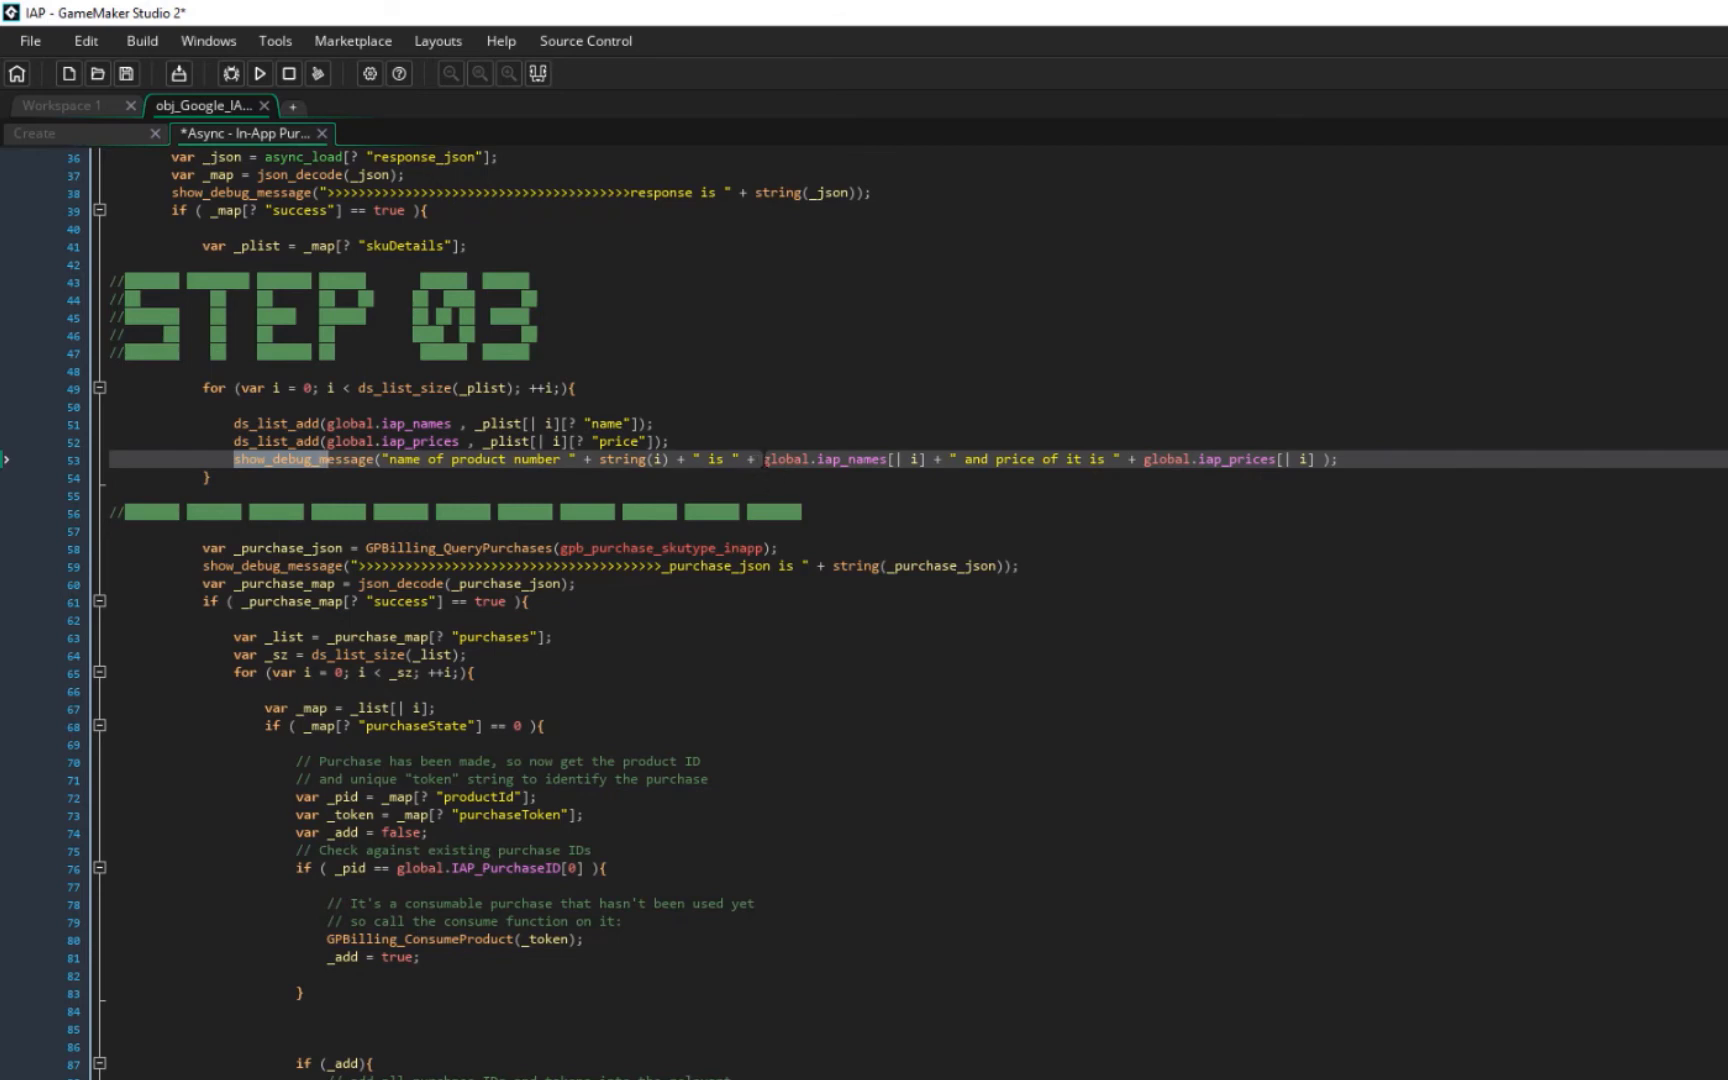
click(873, 460)
drag(926, 460, 755, 462)
drag(1316, 460, 1151, 476)
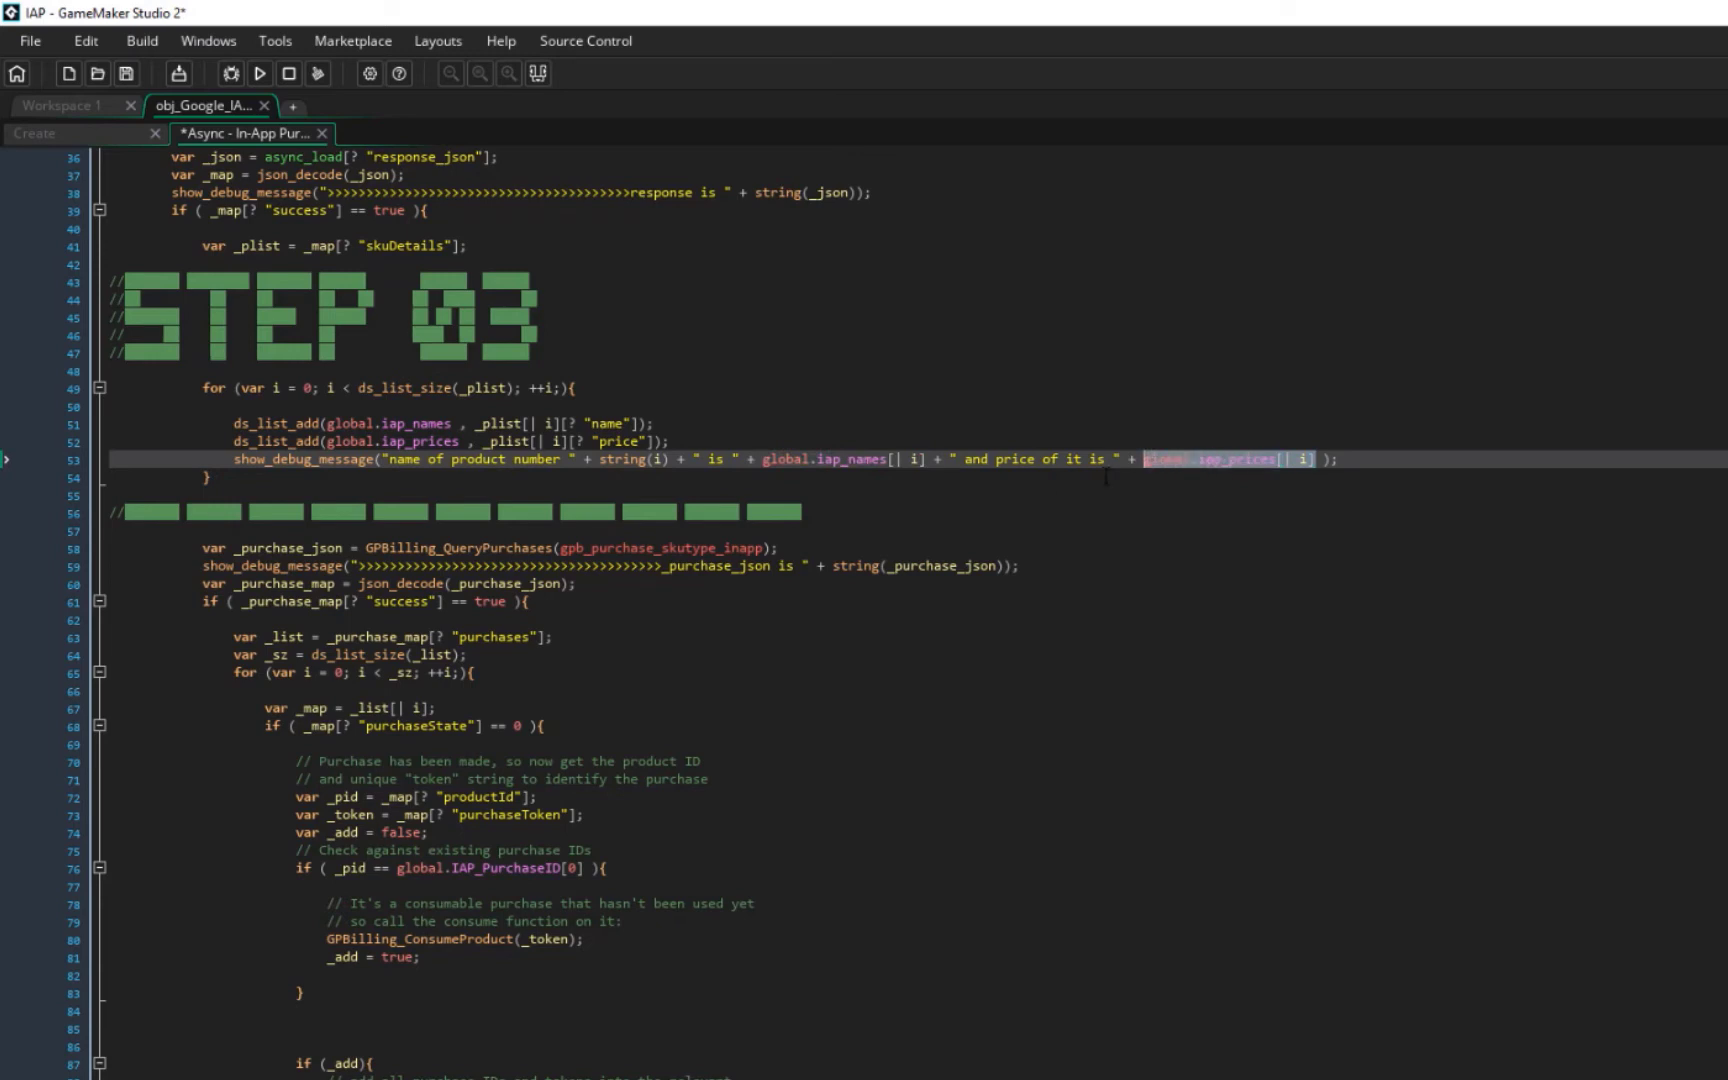
drag(673, 441, 243, 425)
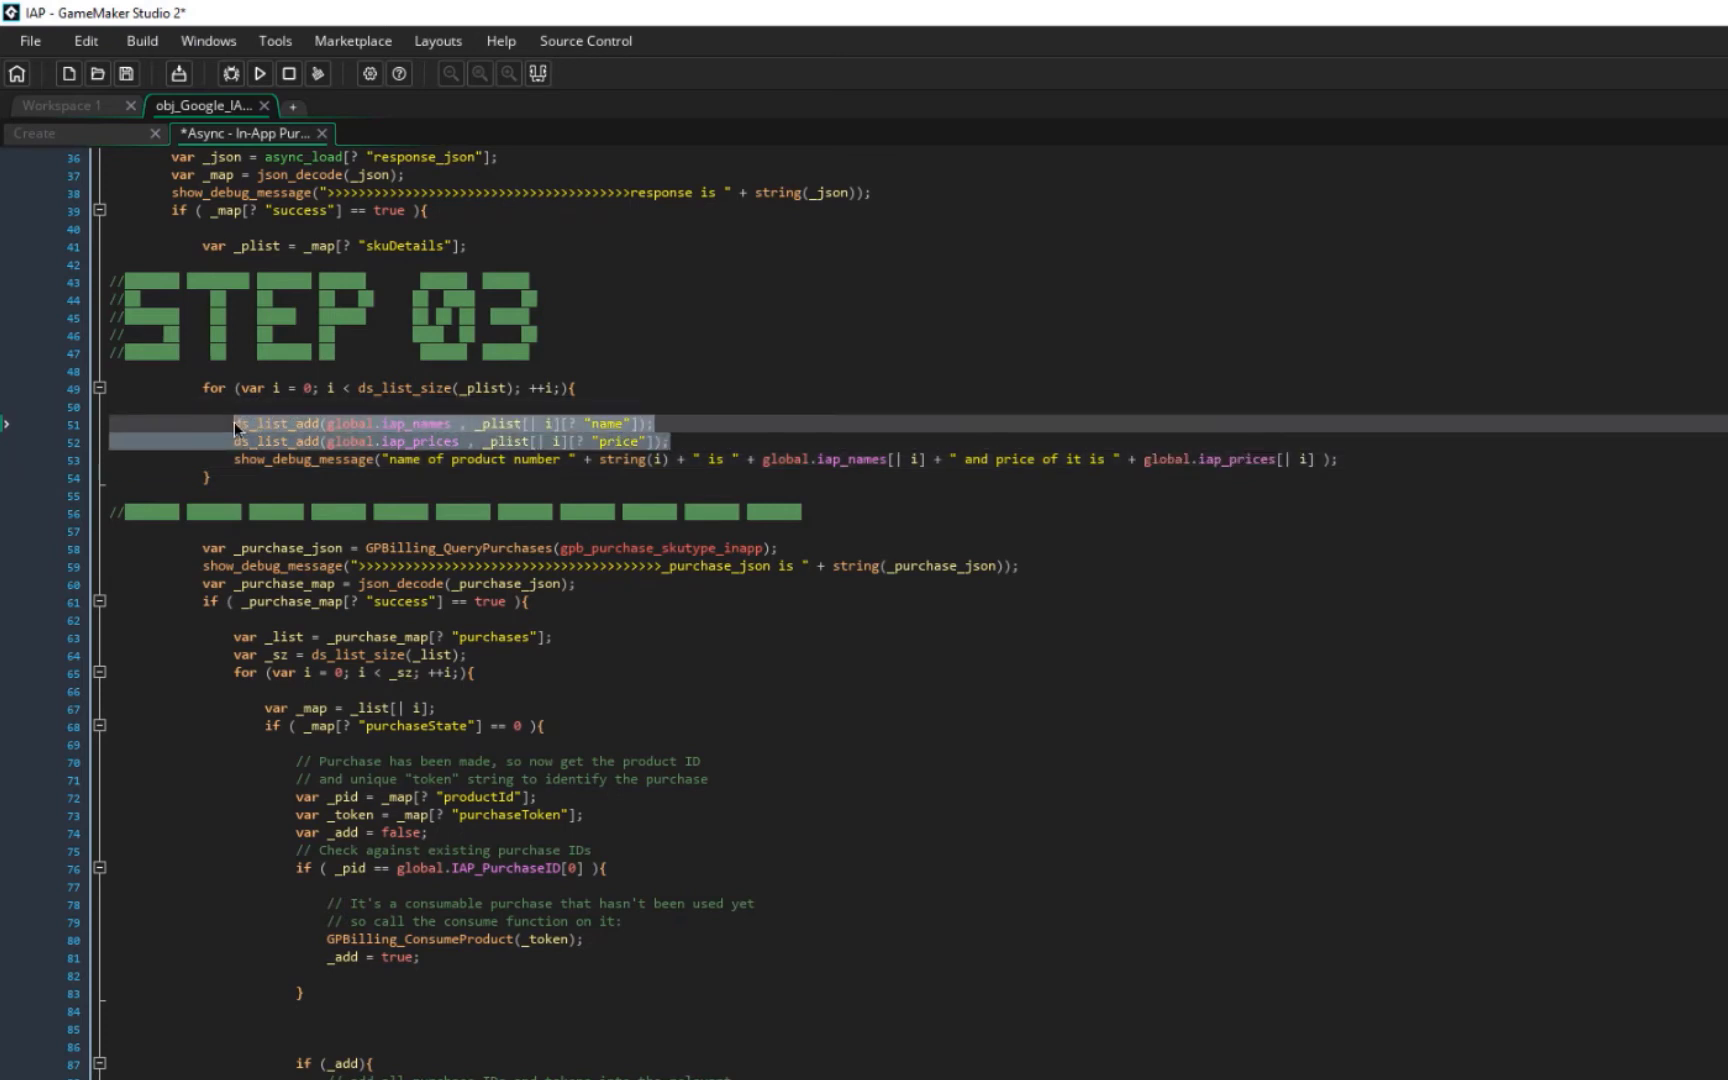